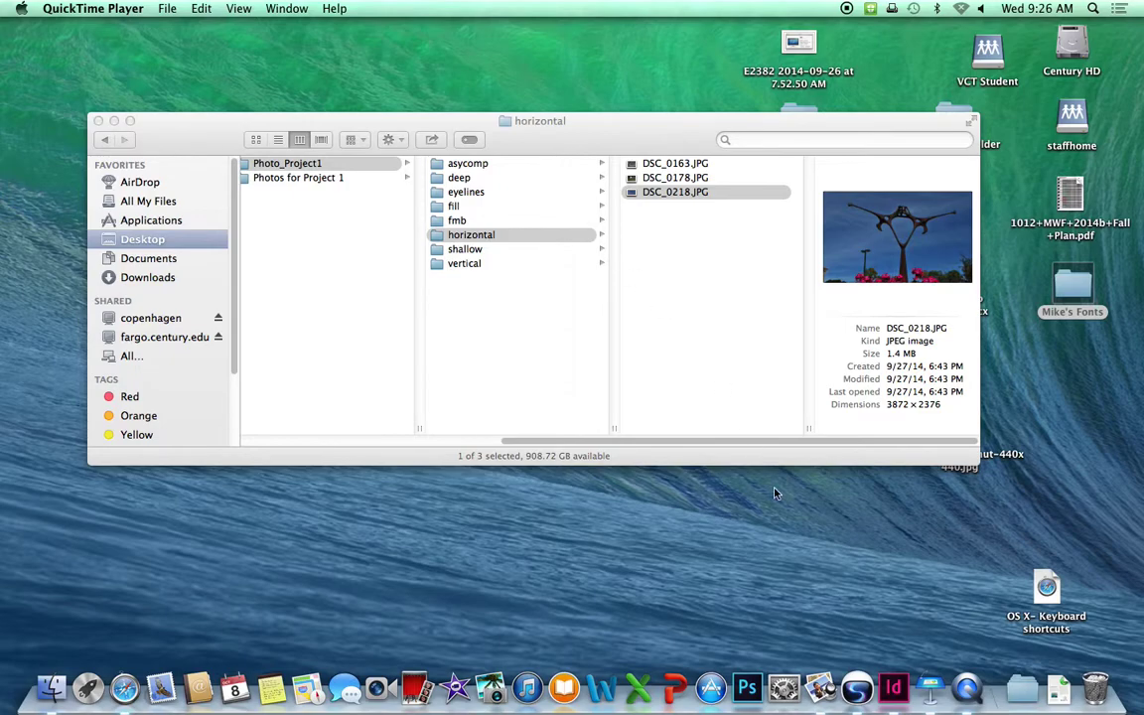
Create a new 2-page, facing-pages Letter document in landscape orientation (66p0 × 51p0).
click(896, 688)
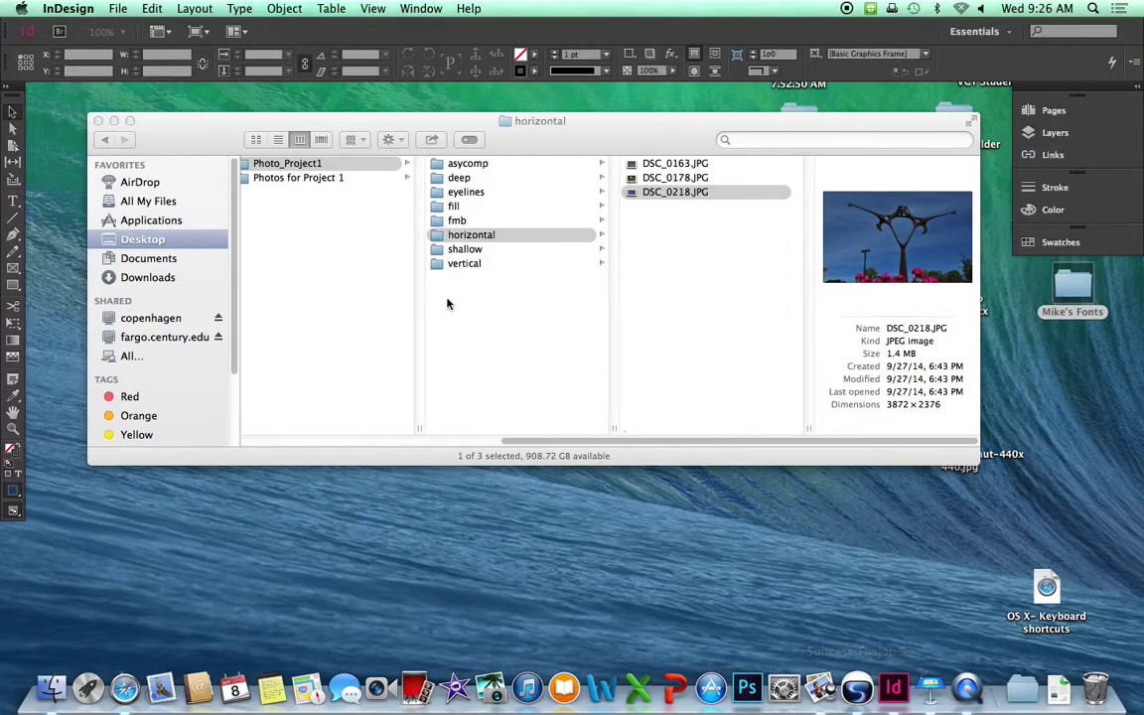
click(117, 8)
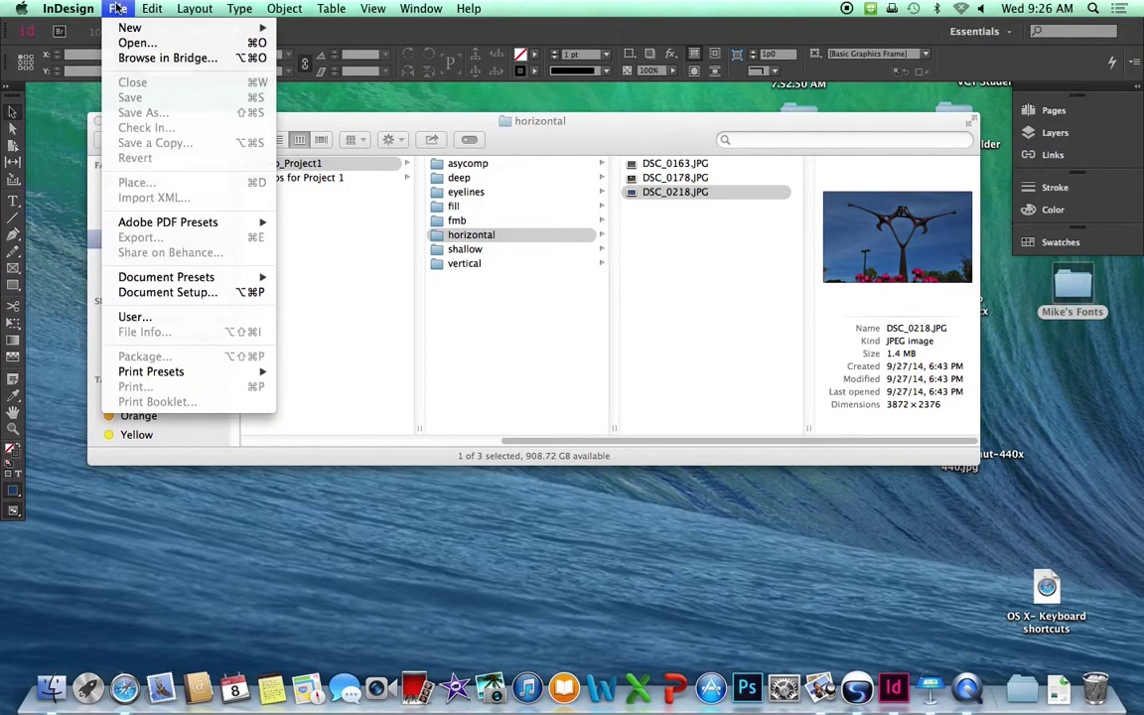
mouse_move(119, 30)
click(315, 33)
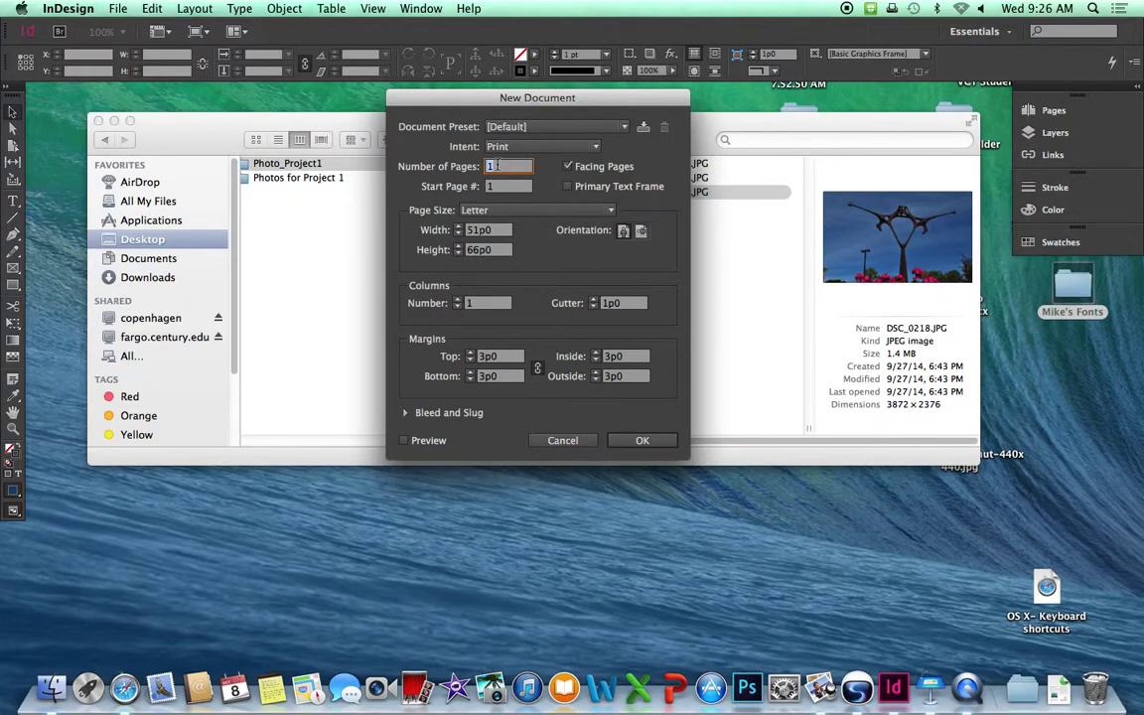
text(2)
click(517, 211)
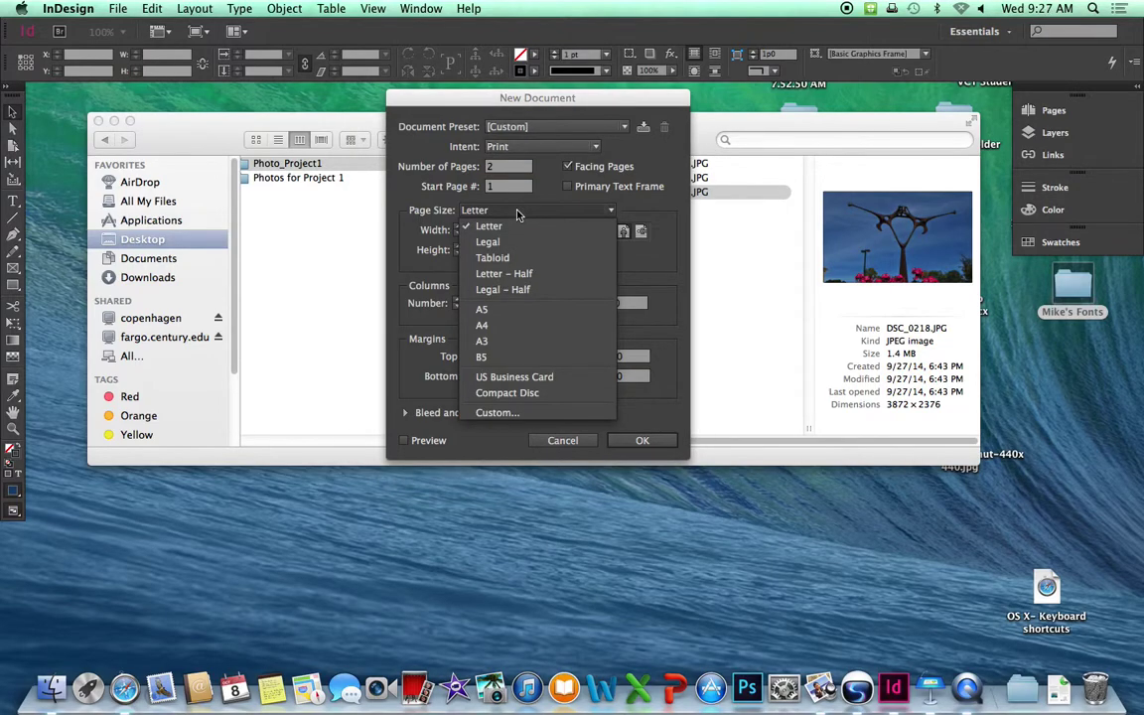
click(665, 215)
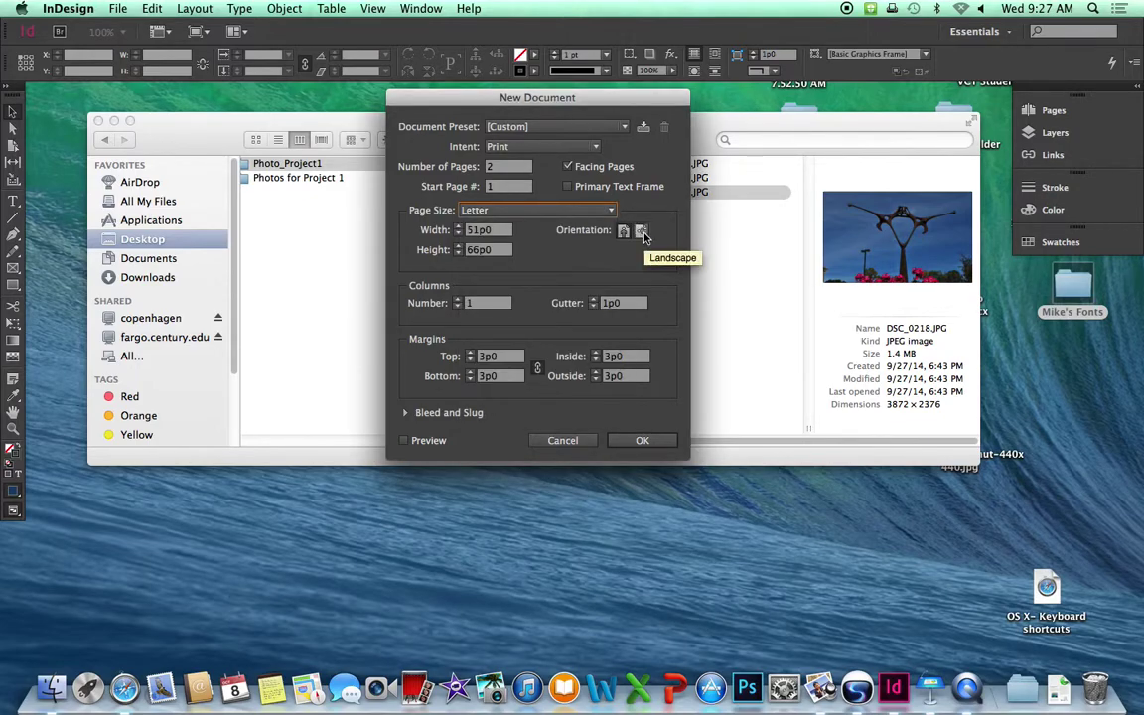
click(643, 232)
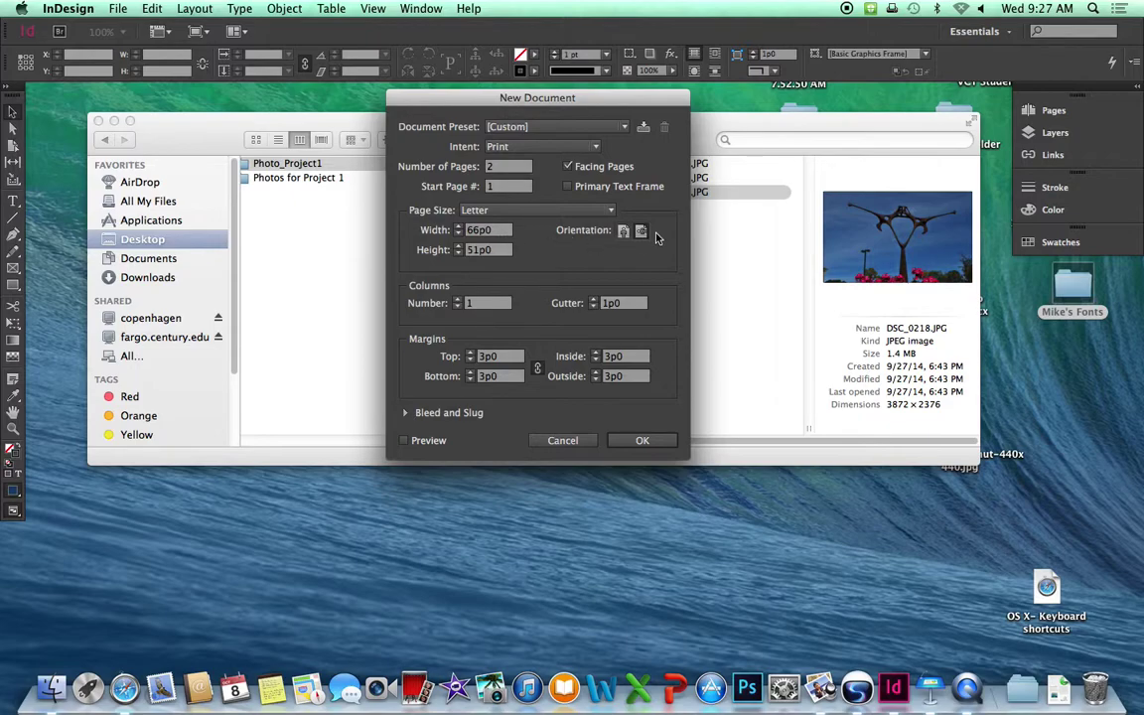
click(651, 442)
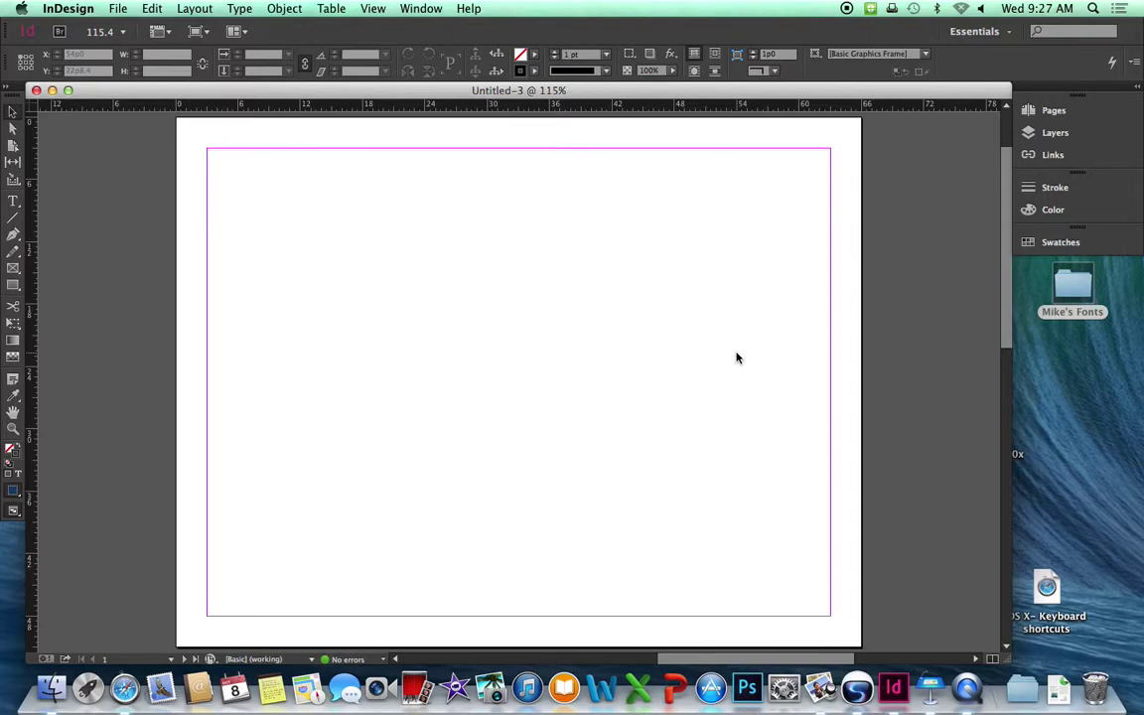
Change both horizontal and vertical ruler units to Inches in Units & Increments preferences.
key(super+minus)
key(super+minus)
key(super+minus)
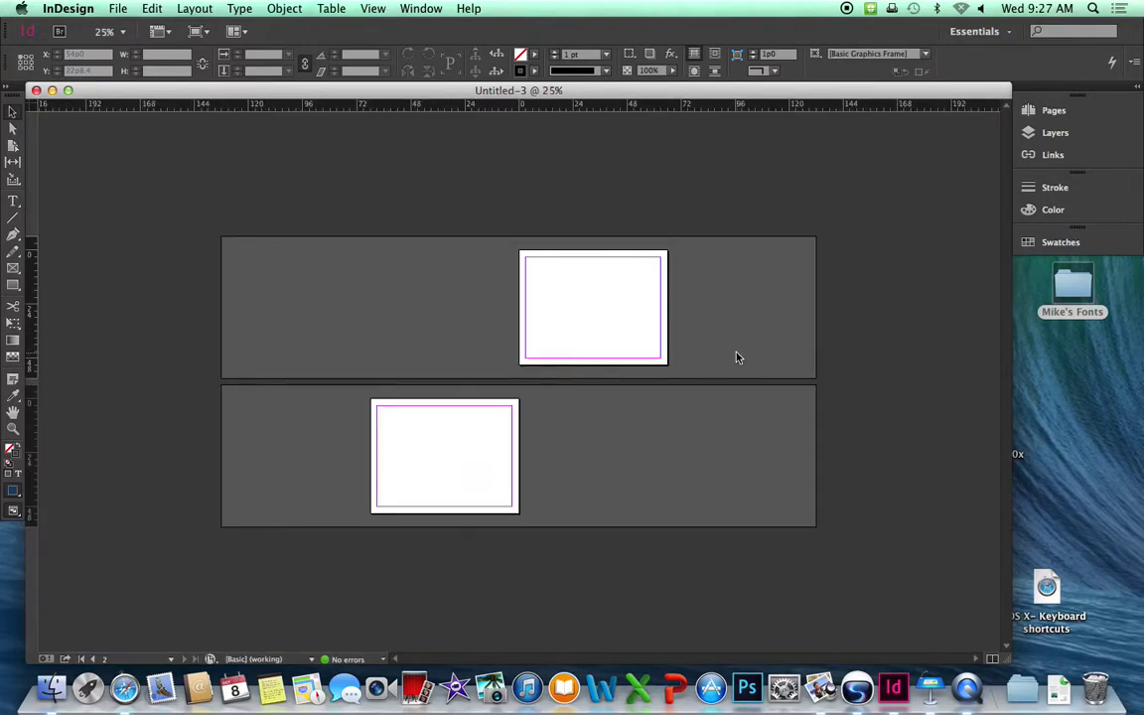
key(super+0)
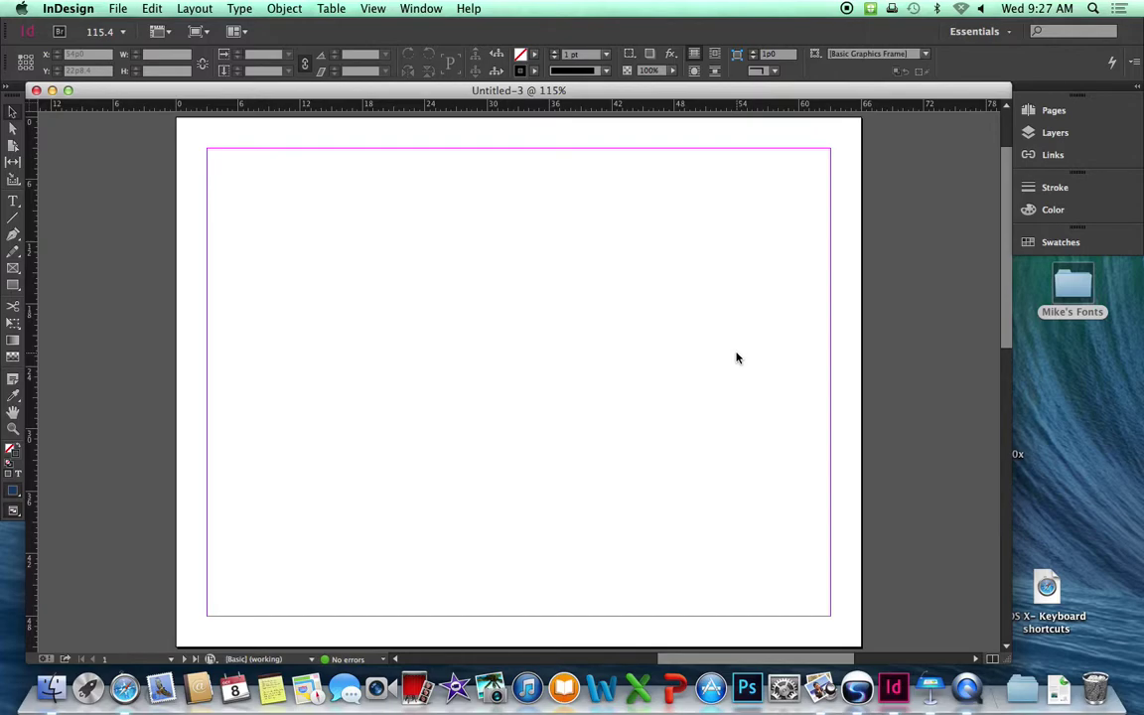
click(78, 11)
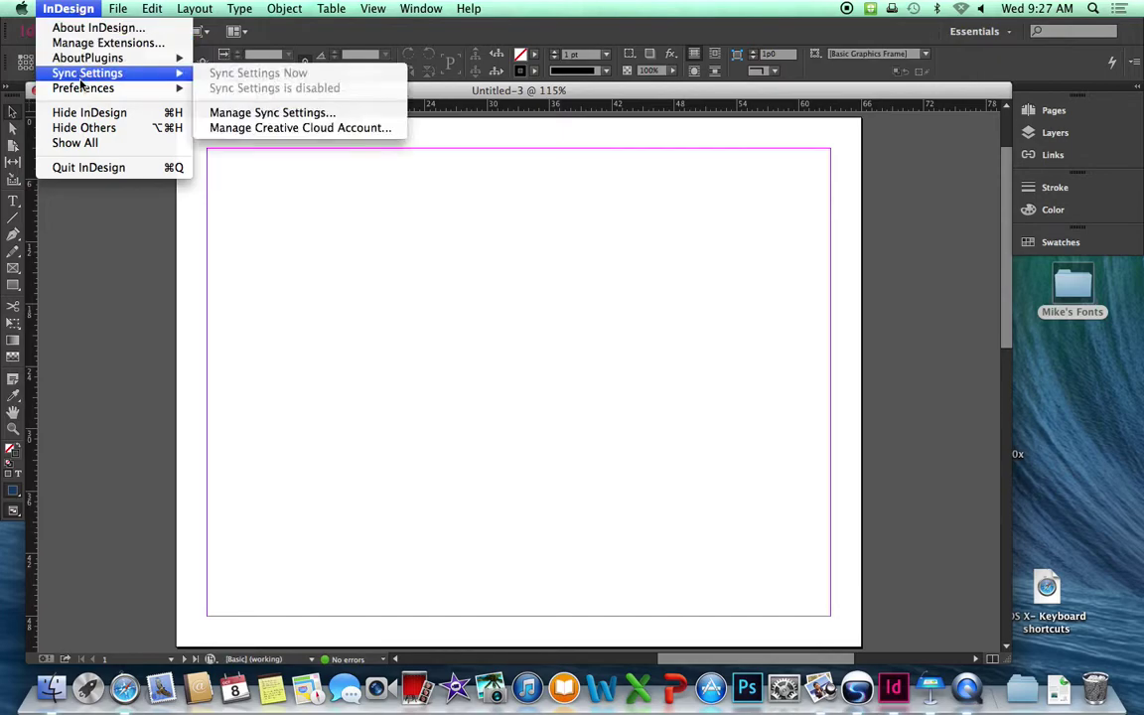
mouse_move(83, 91)
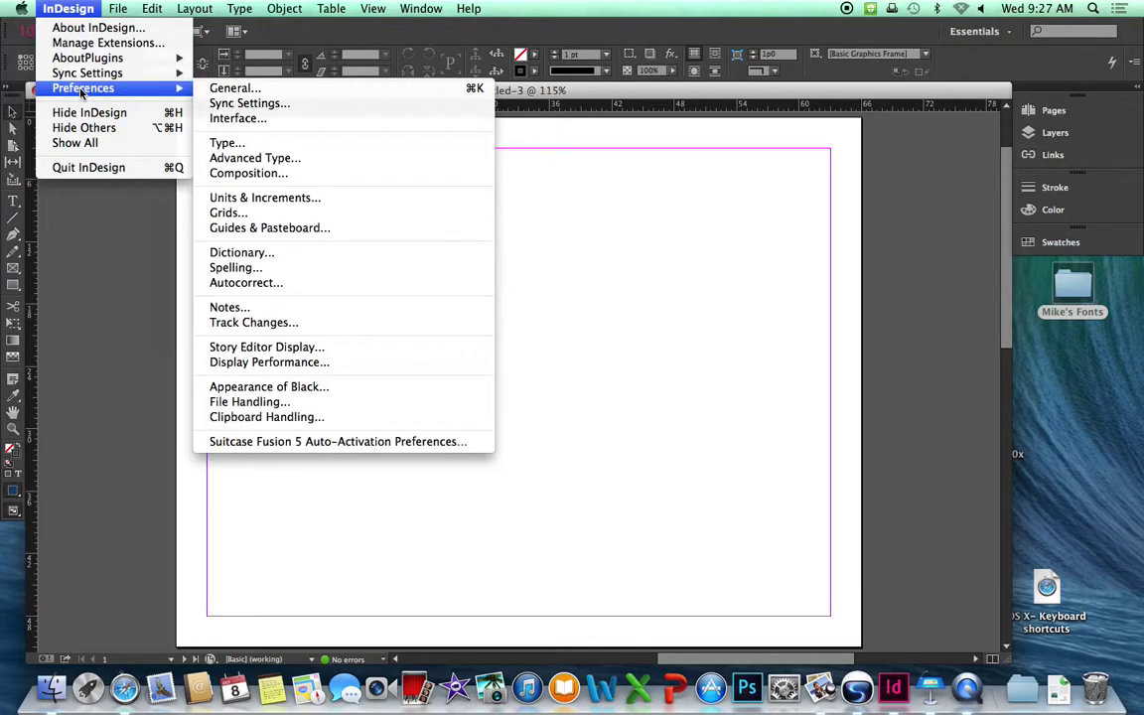
click(272, 199)
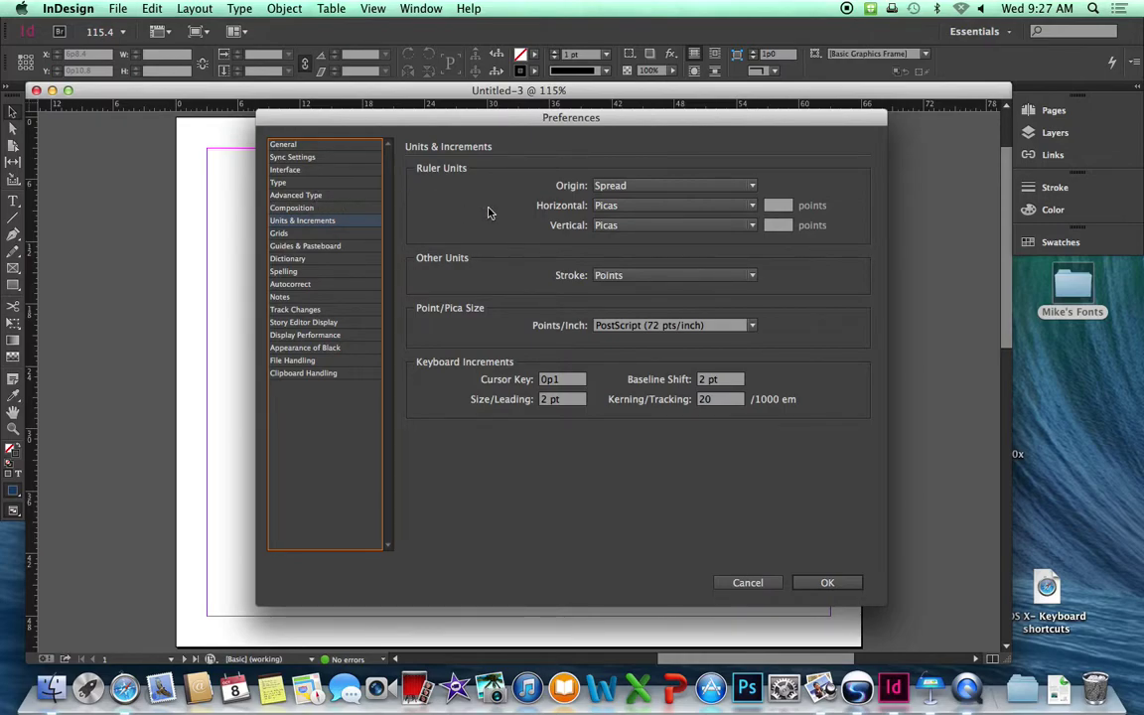
click(637, 209)
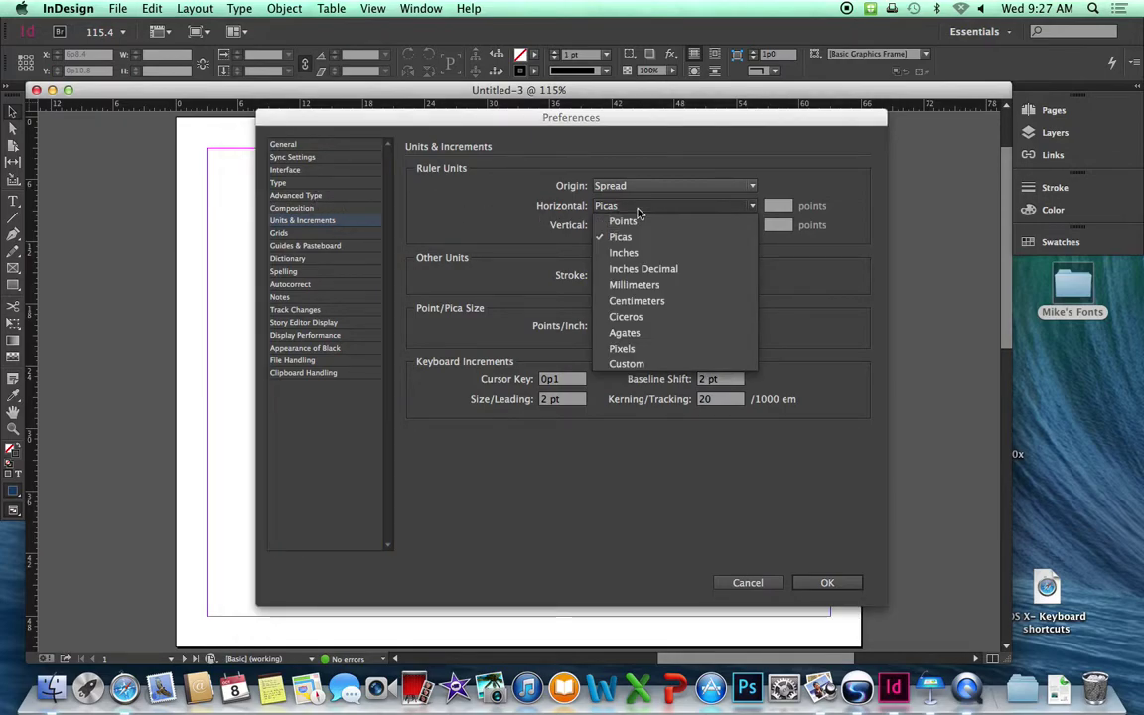
click(640, 253)
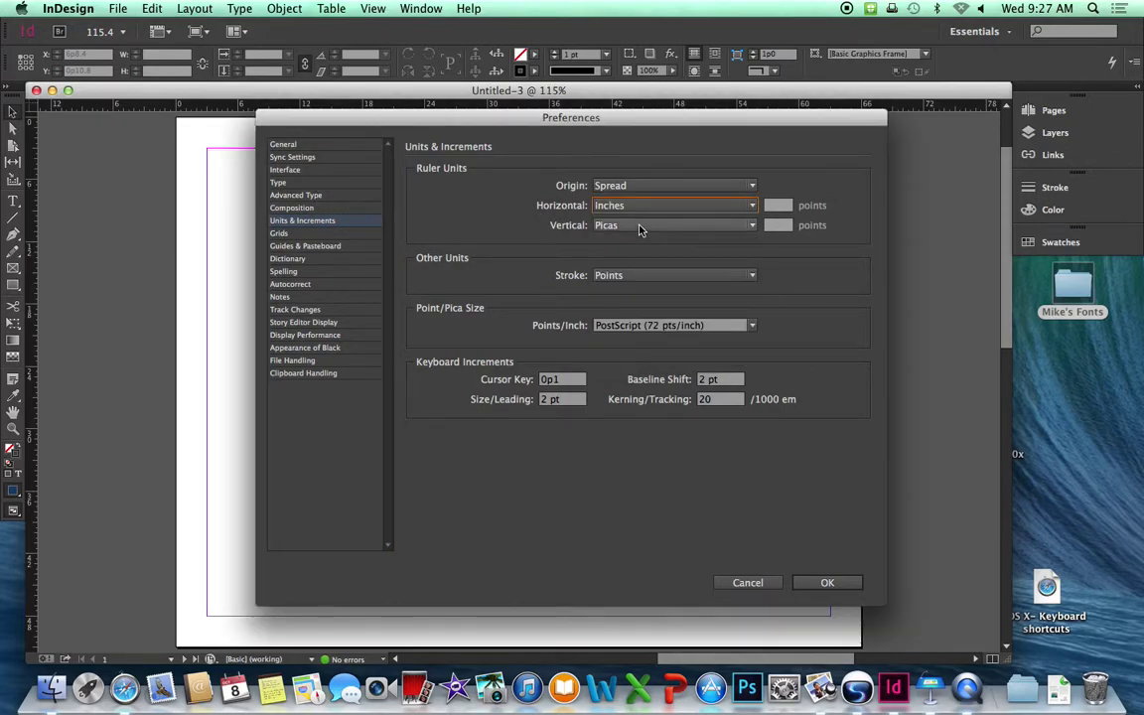
click(640, 228)
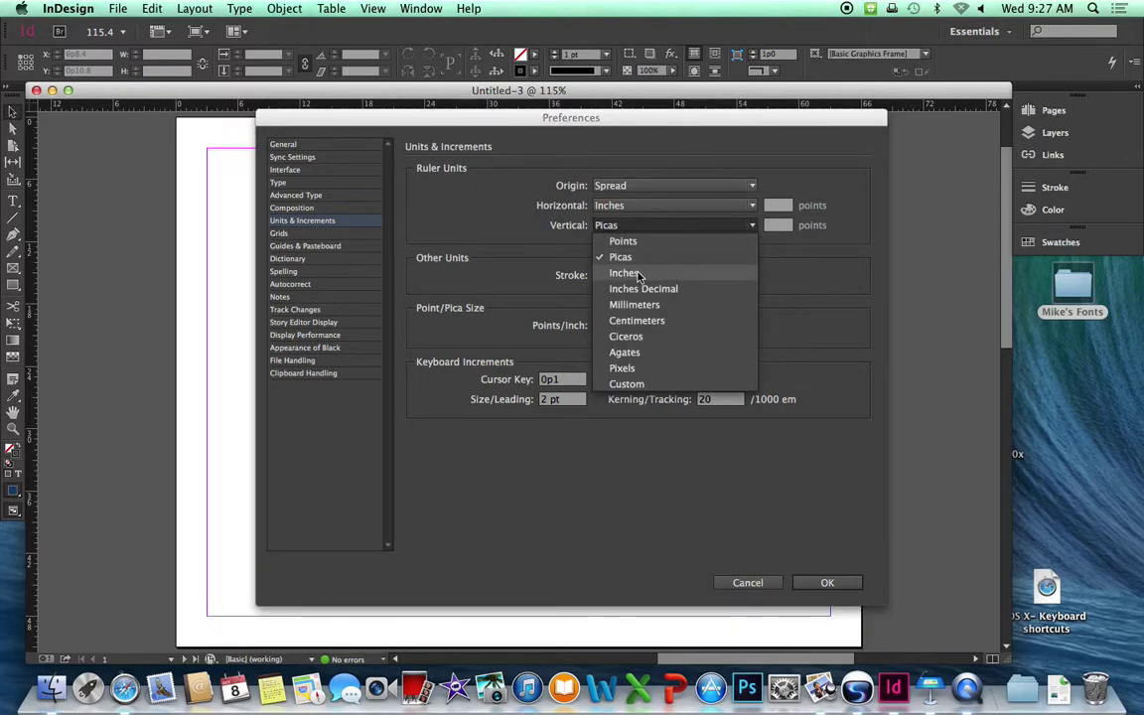
click(640, 273)
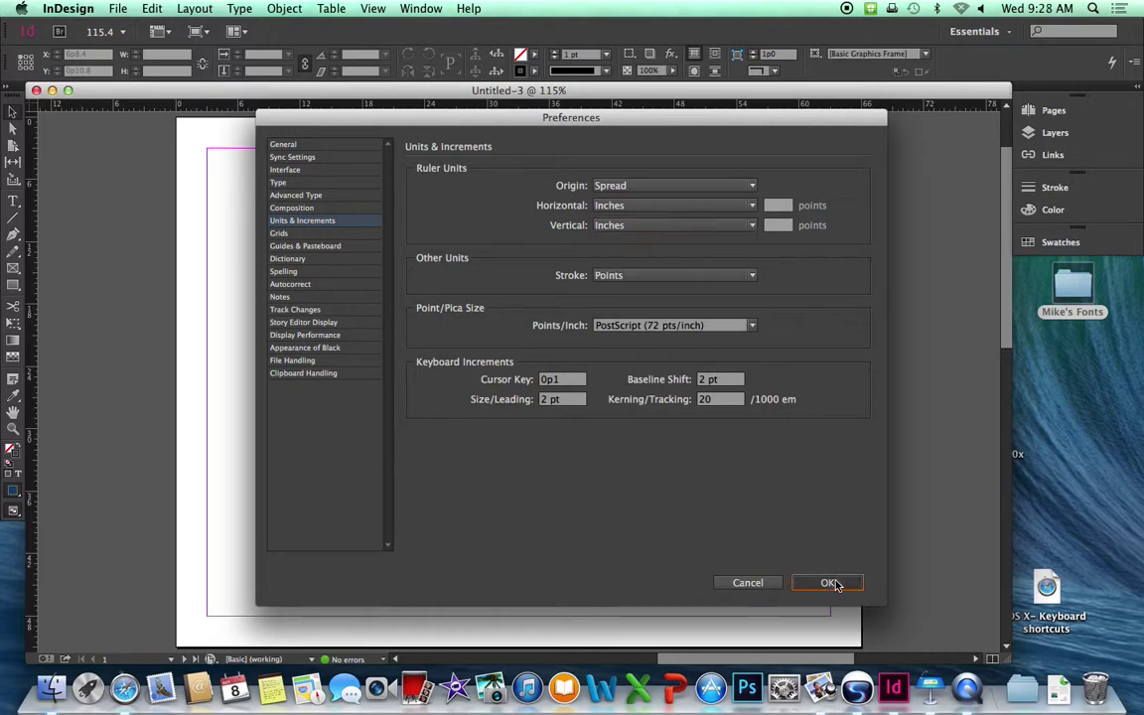
click(827, 582)
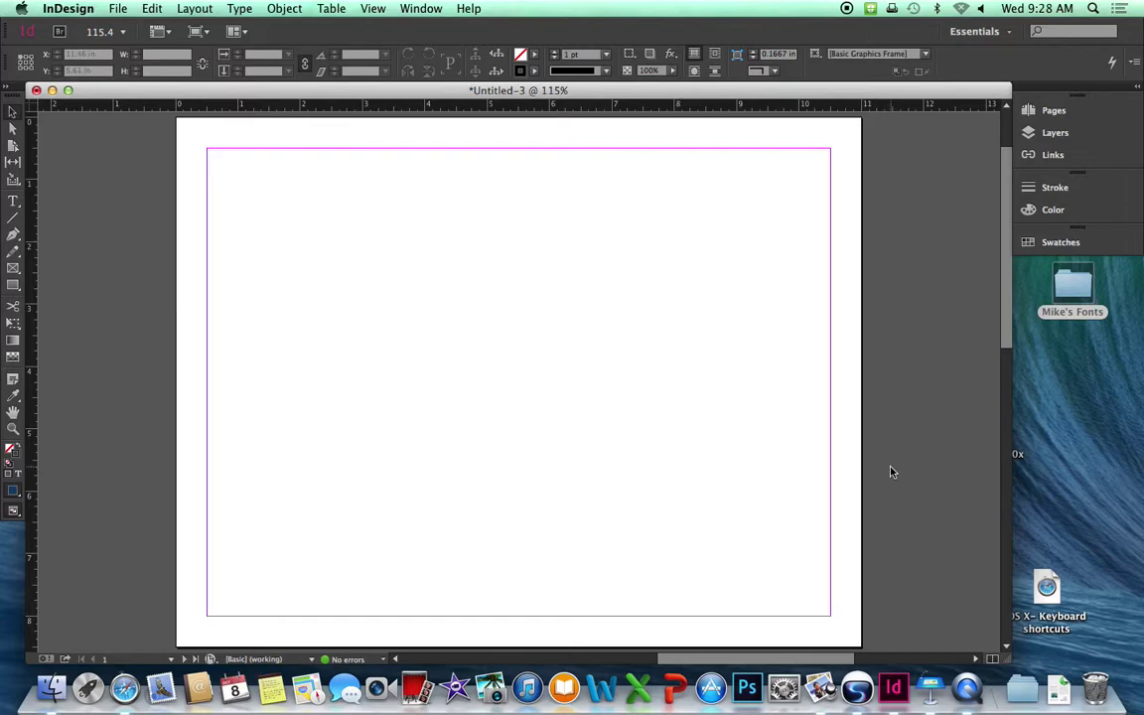
Replace a roughly drawn rectangle with an exact 9 in × 6 in rectangle on page 1.
click(14, 286)
drag(270, 188, 718, 509)
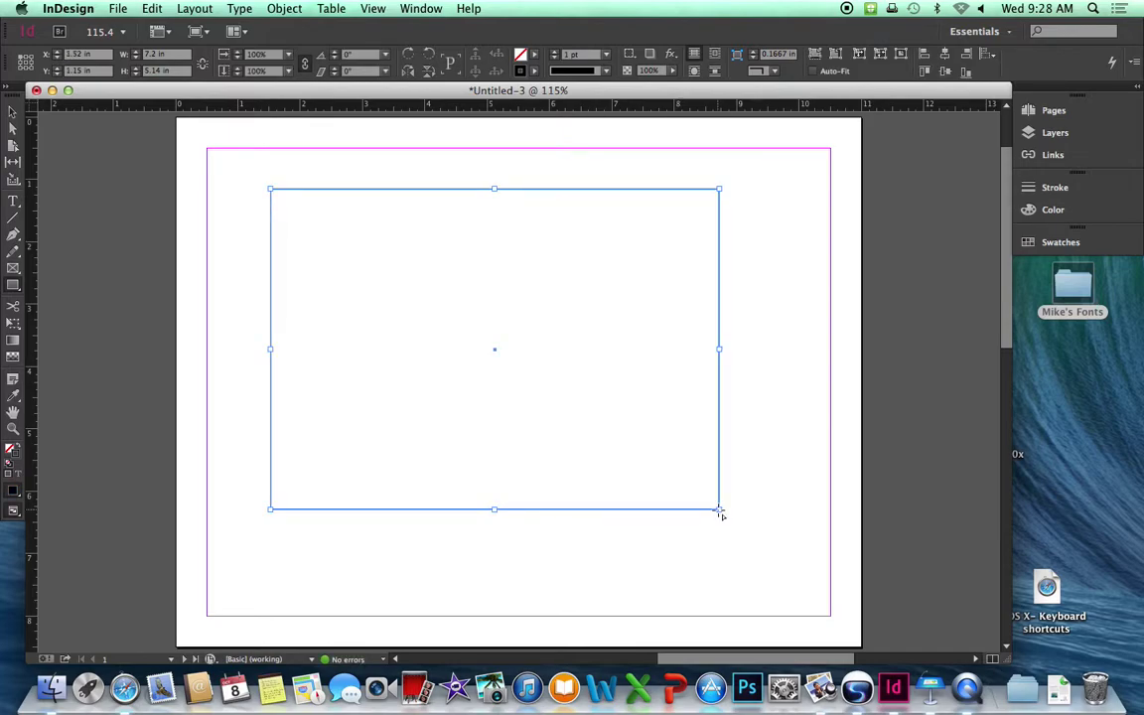
key(Delete)
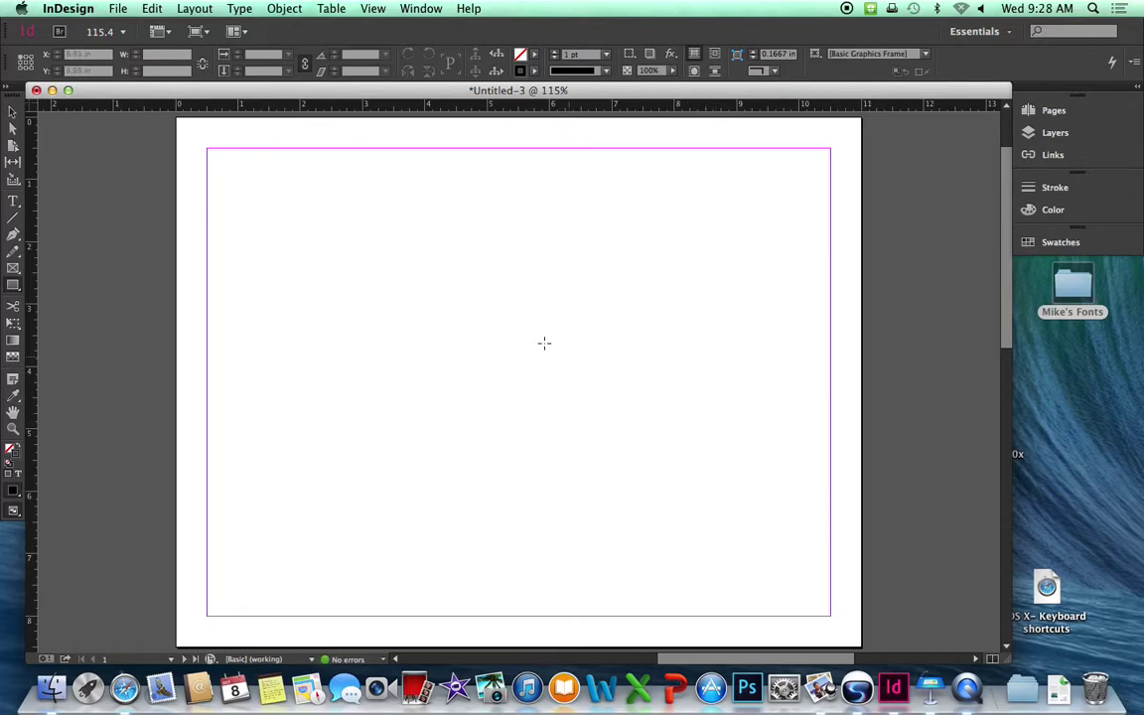
click(367, 249)
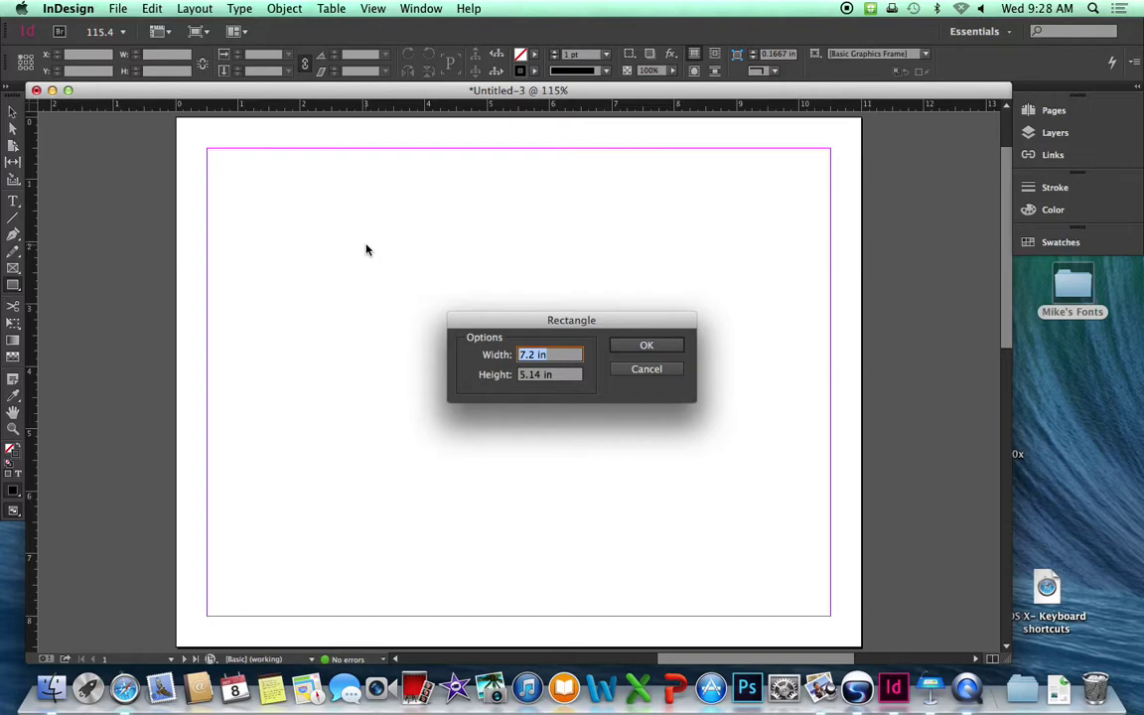
text(9)
key(Tab)
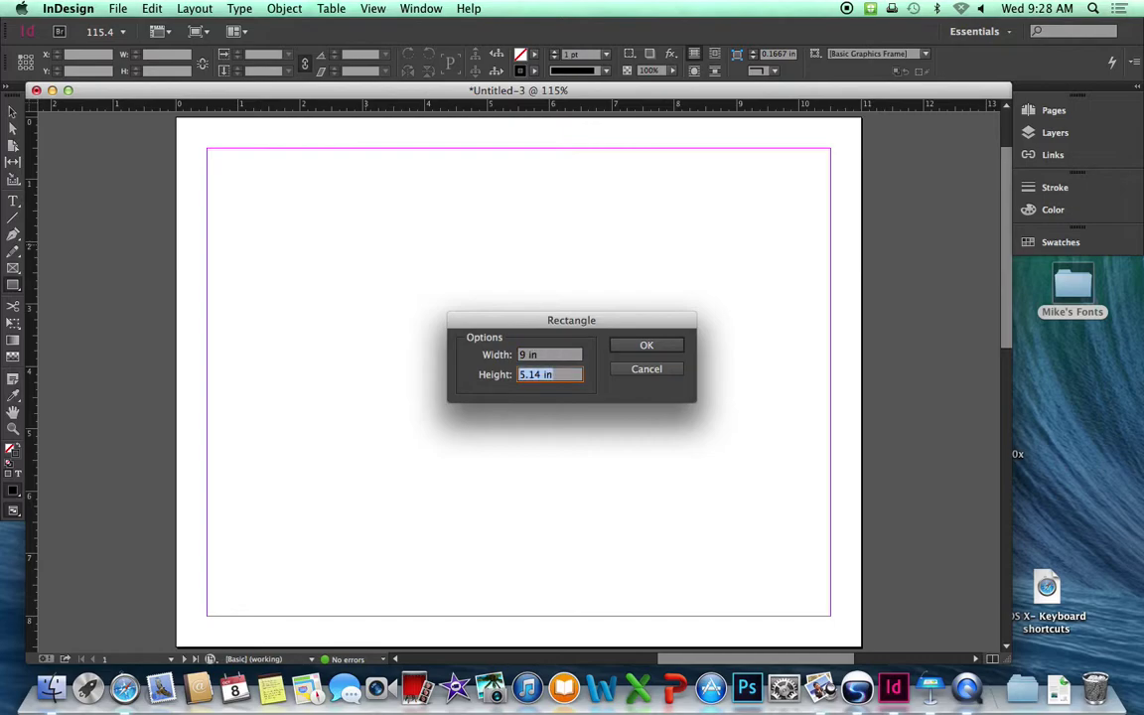
text(6)
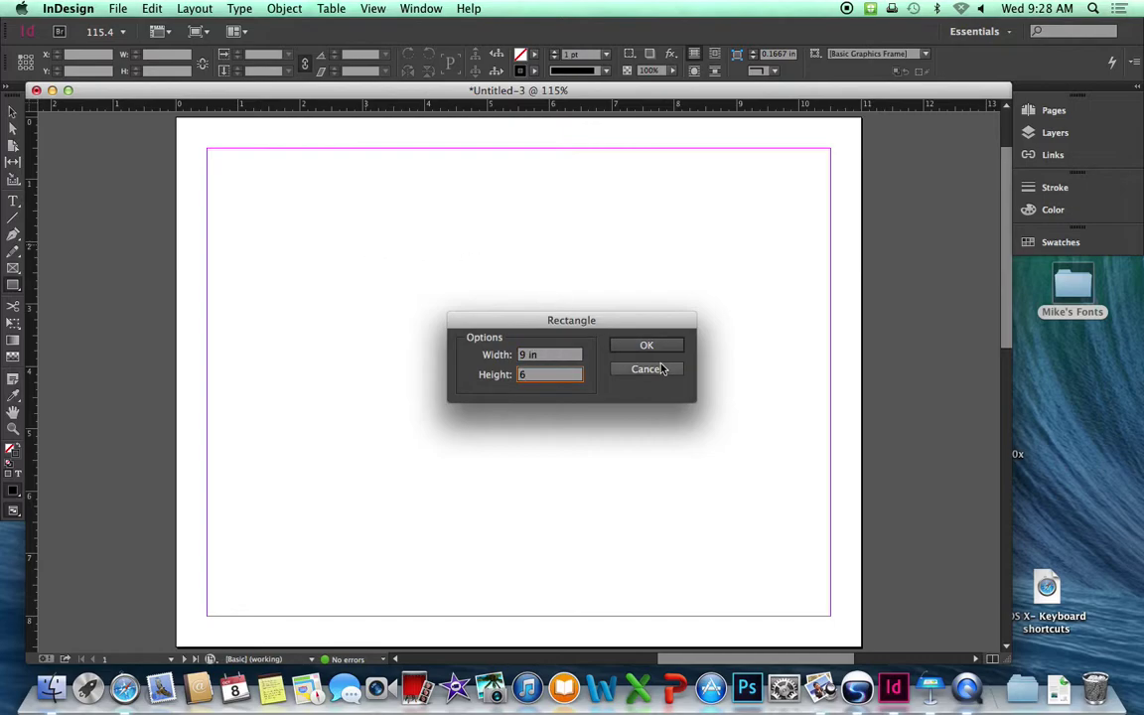
click(658, 349)
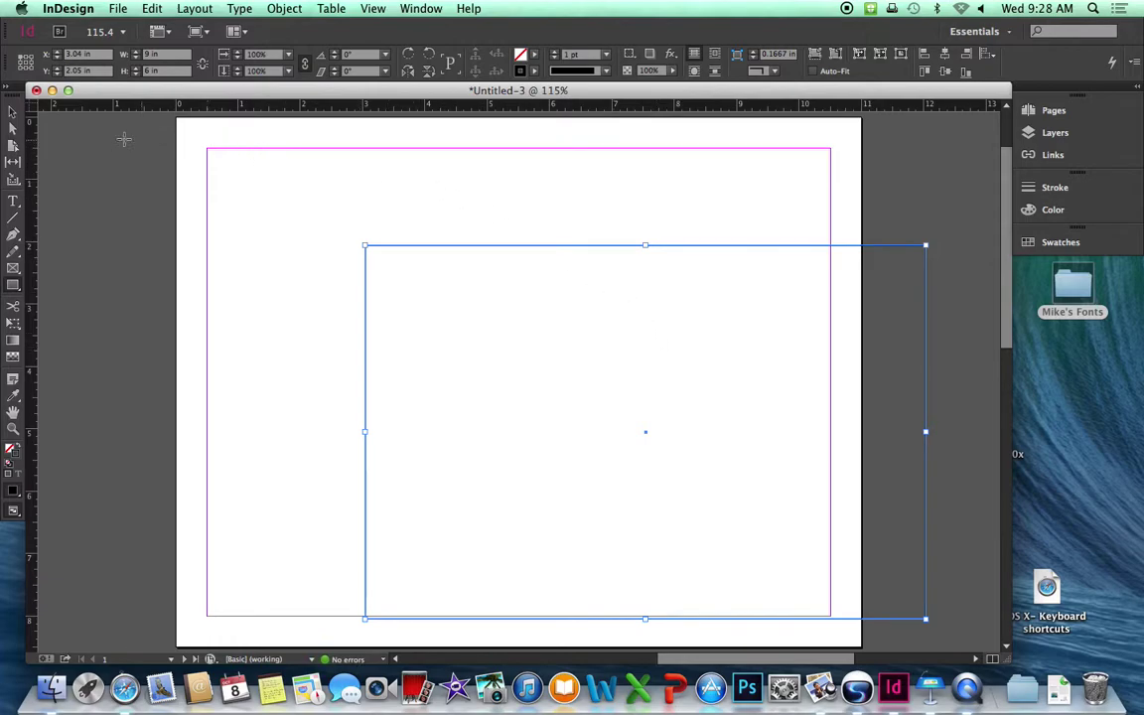
Move the 9 × 6 in rectangle to X 1 in, Y 1.25 in.
click(13, 113)
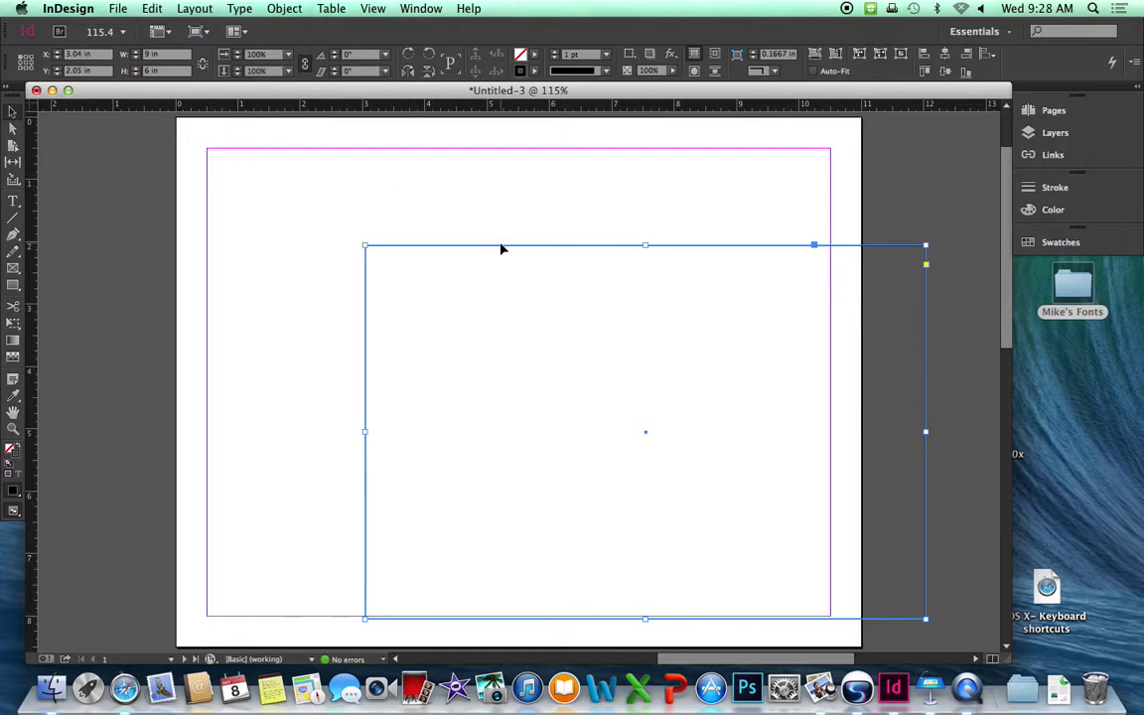
drag(502, 248, 373, 199)
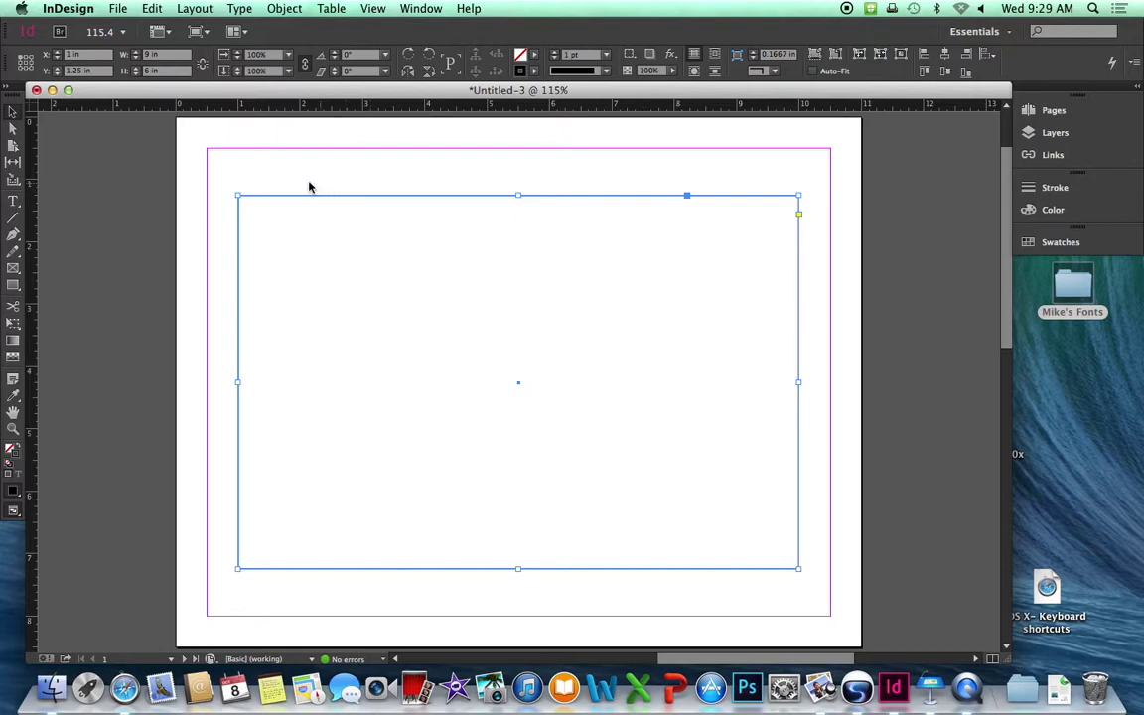
Place DSC_0218.JPG from Principles I > Photo_Project1 > horizontal into the empty frame.
click(117, 10)
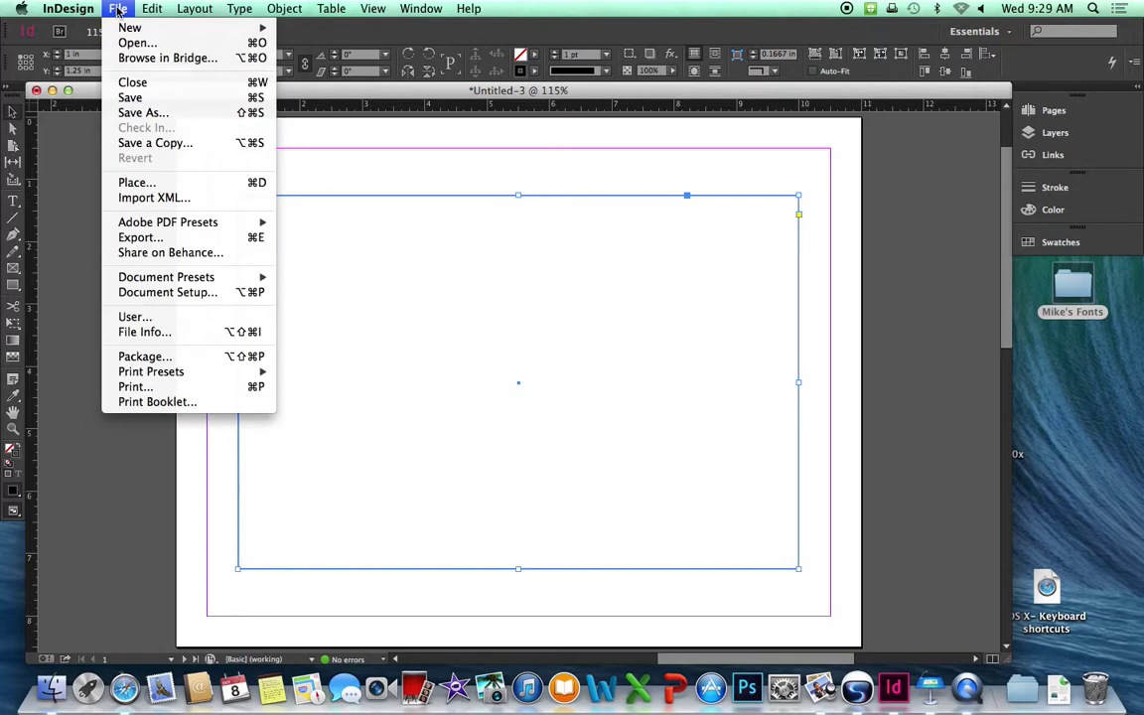
click(147, 182)
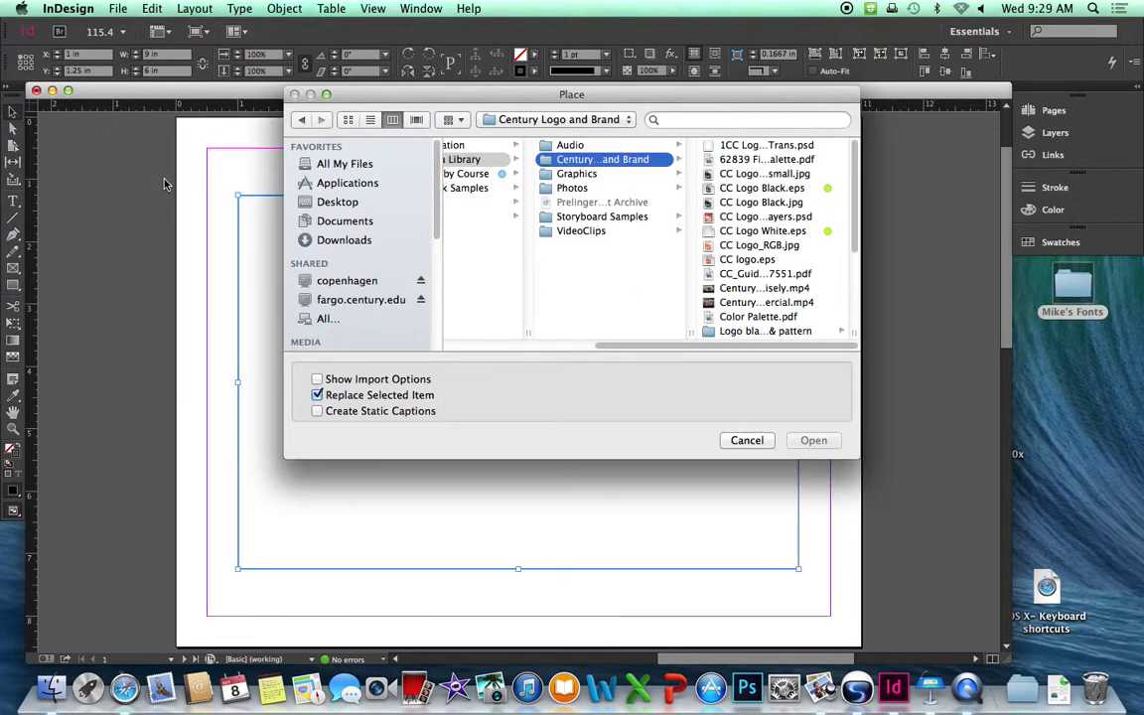
click(358, 221)
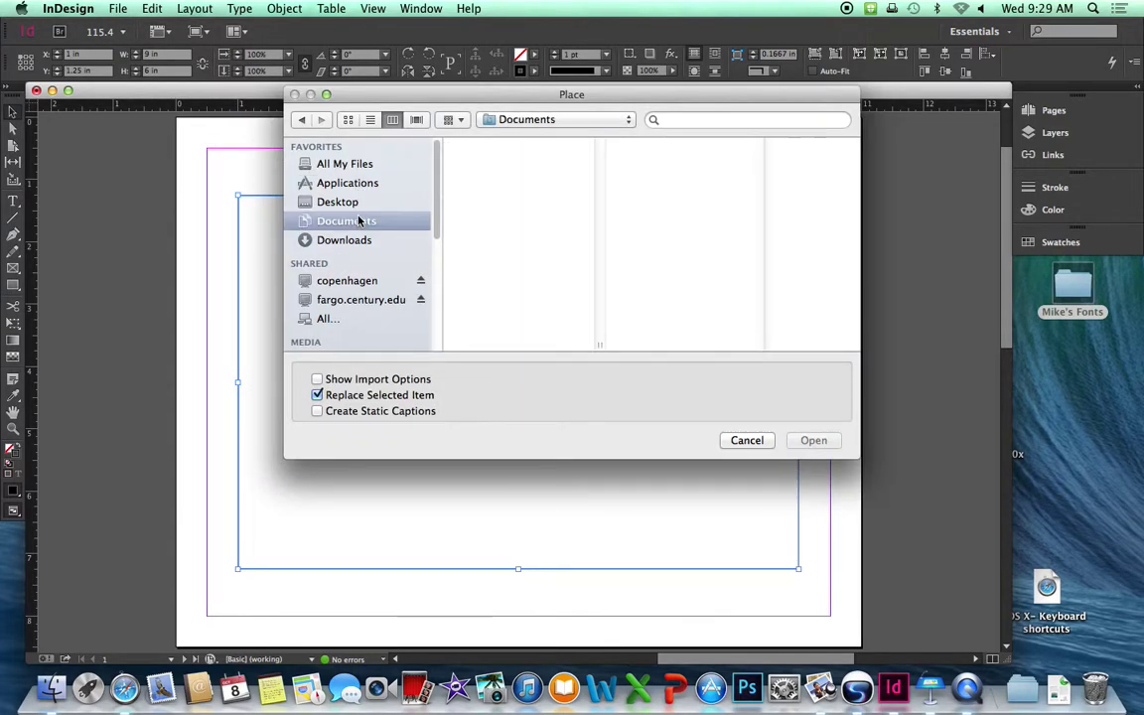
click(356, 204)
click(520, 216)
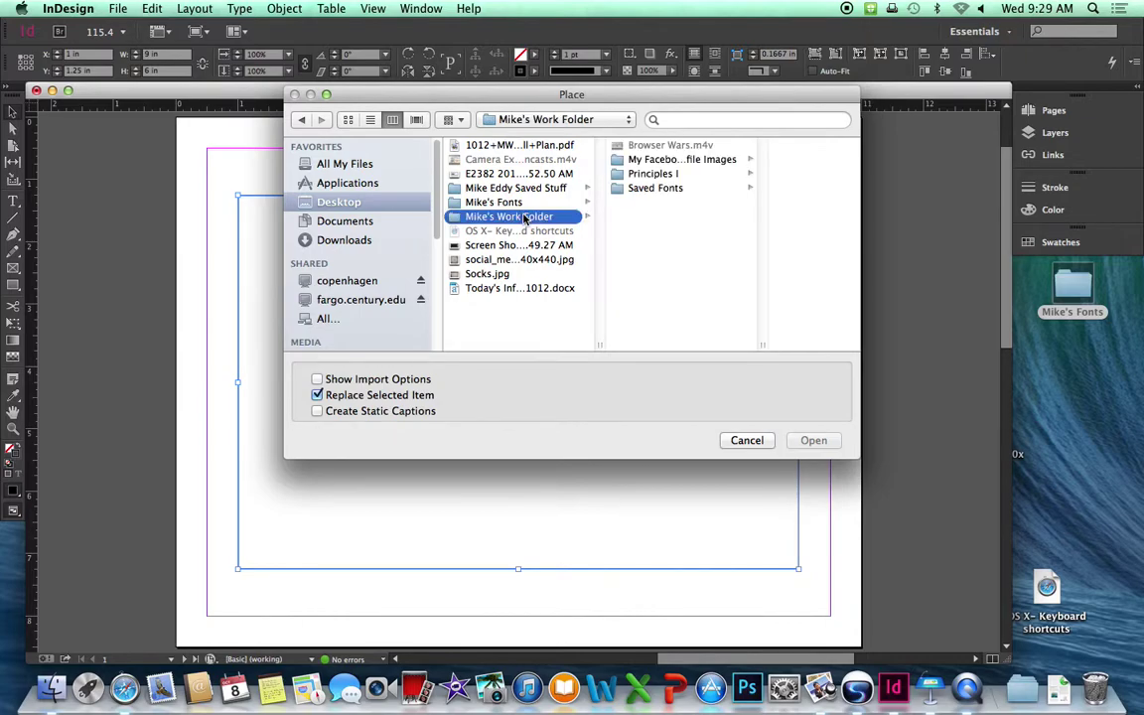
click(657, 177)
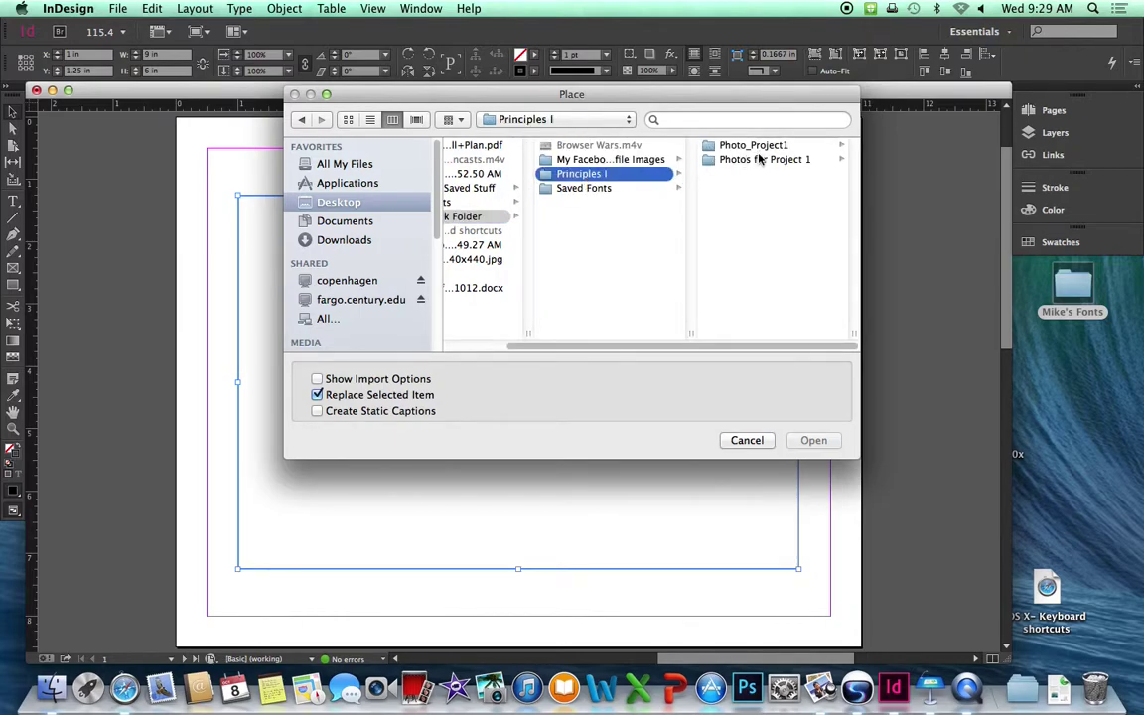
click(712, 146)
click(775, 218)
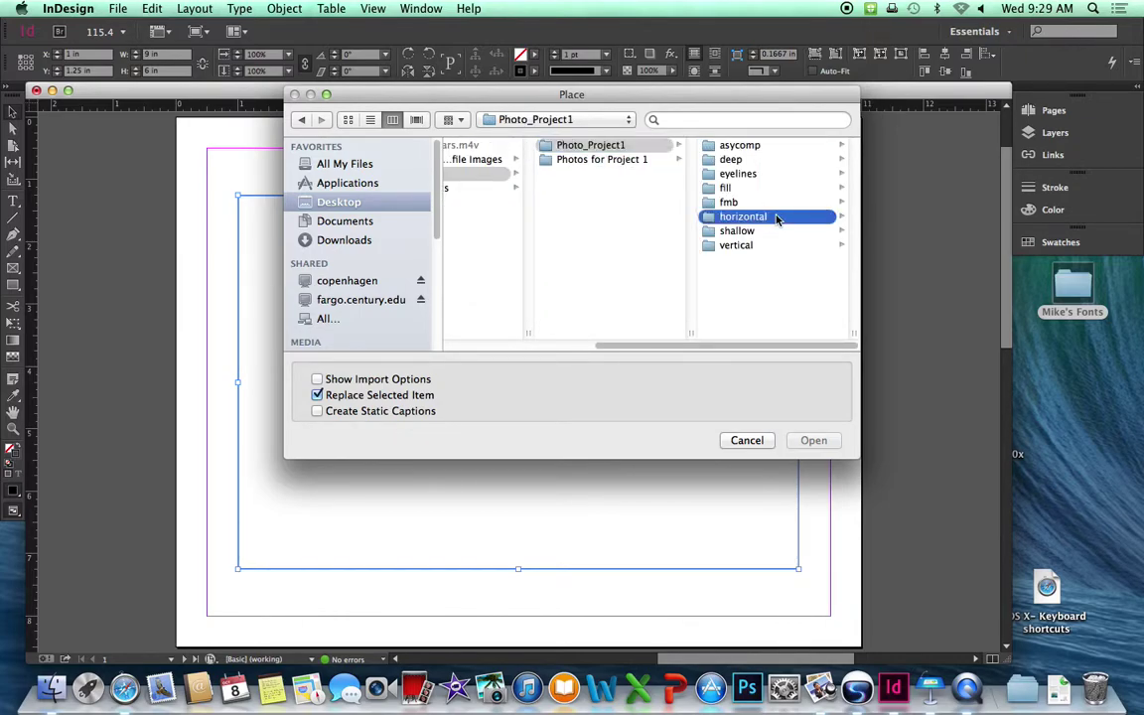
click(770, 175)
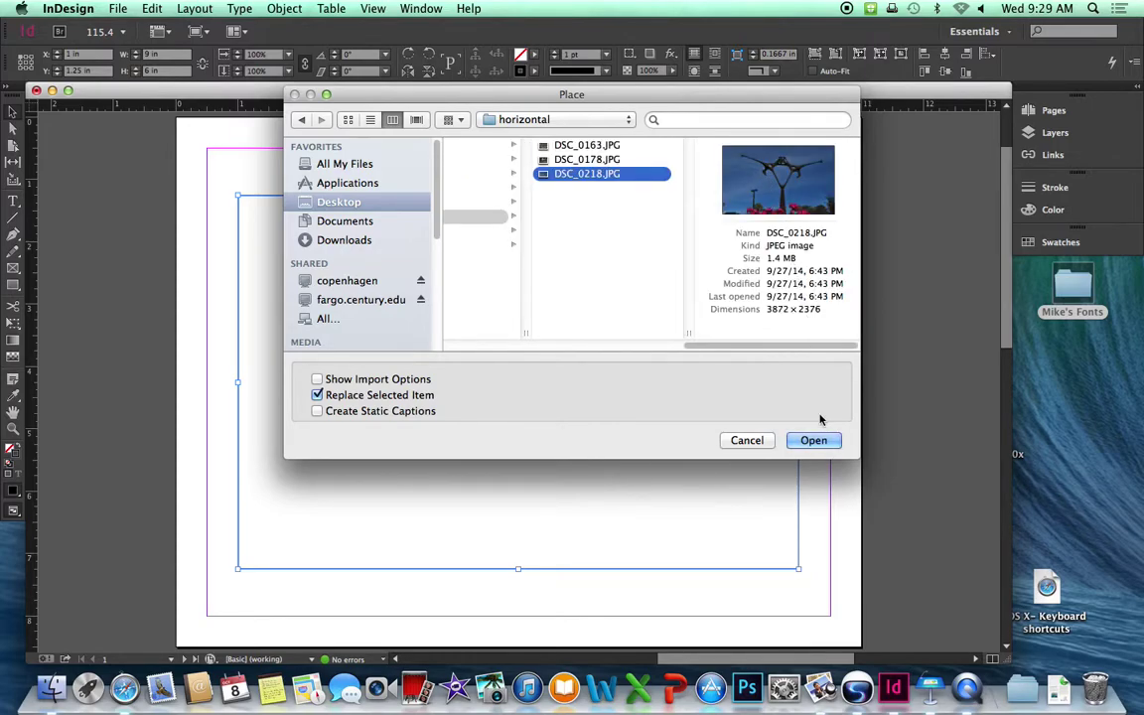
click(813, 439)
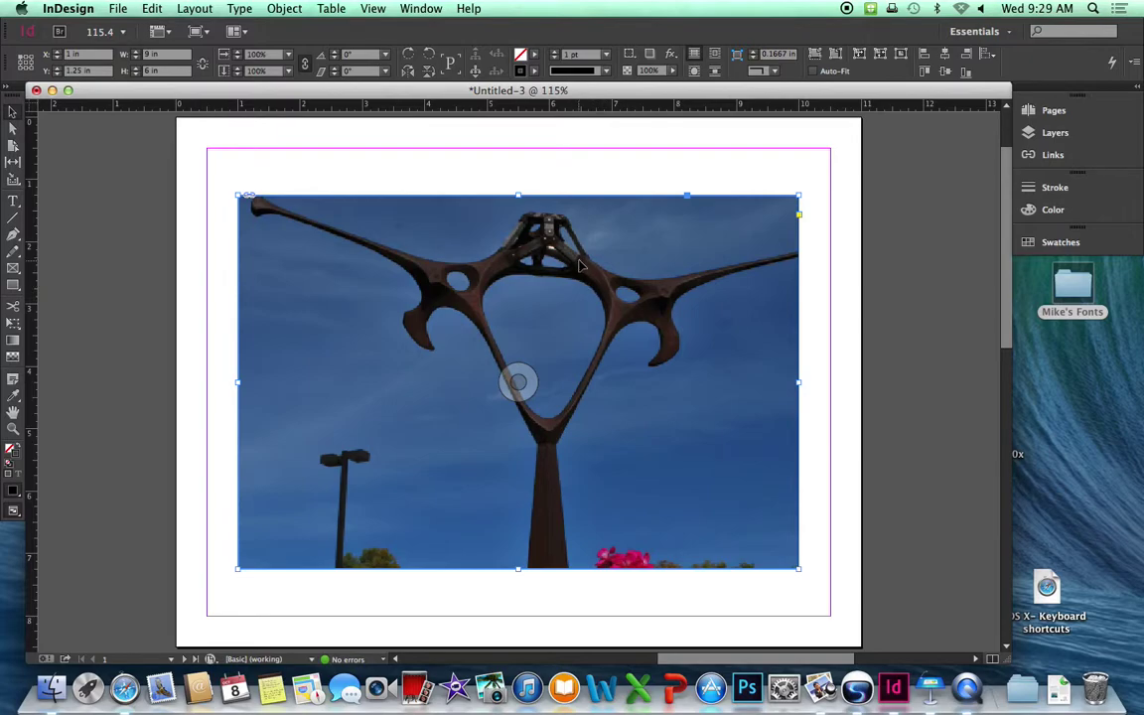
Apply Object > Fitting > Fit Content to Frame to the photo, then deselect it.
click(284, 8)
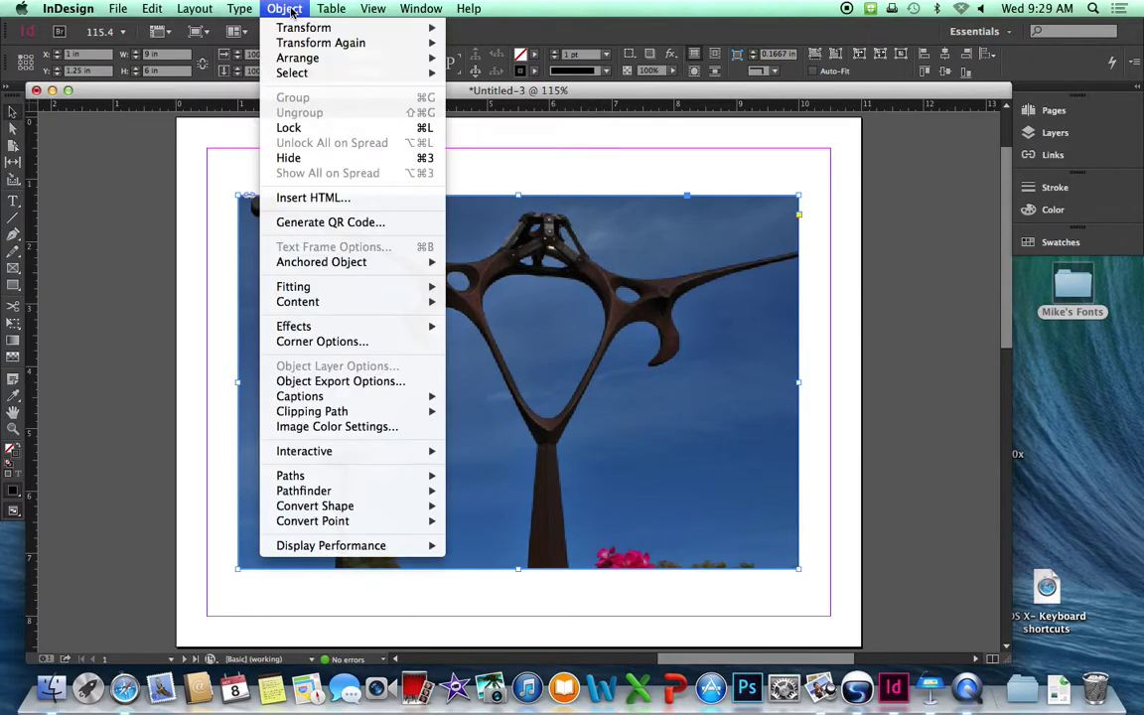
mouse_move(305, 291)
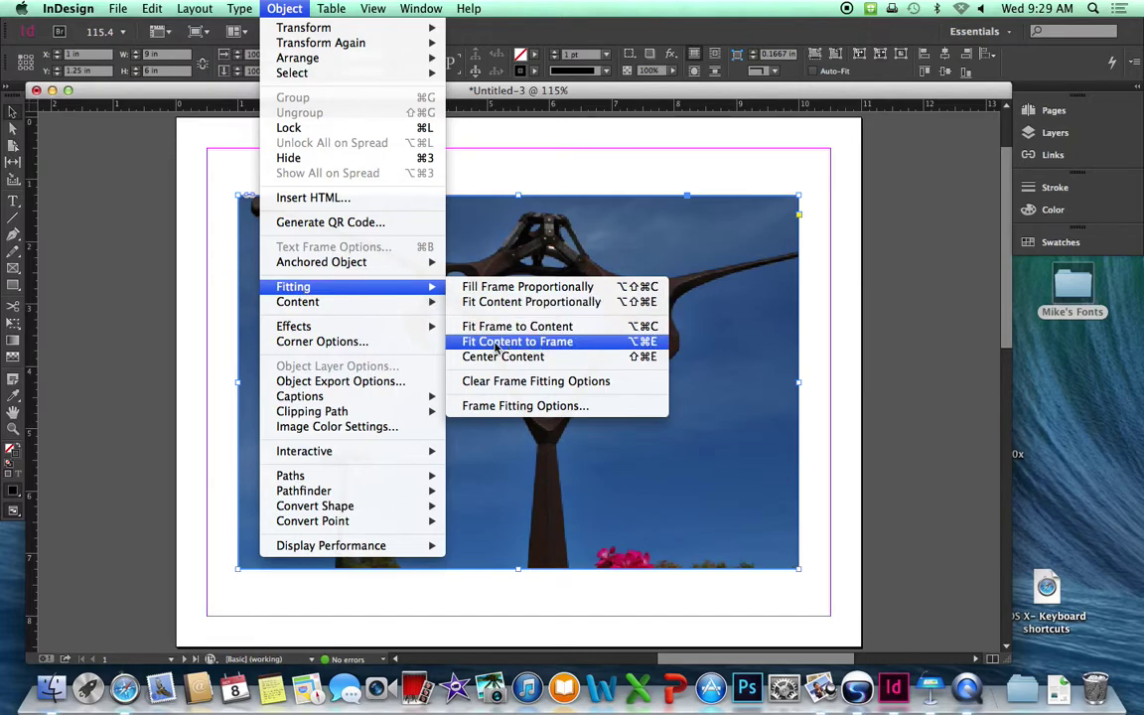
click(573, 342)
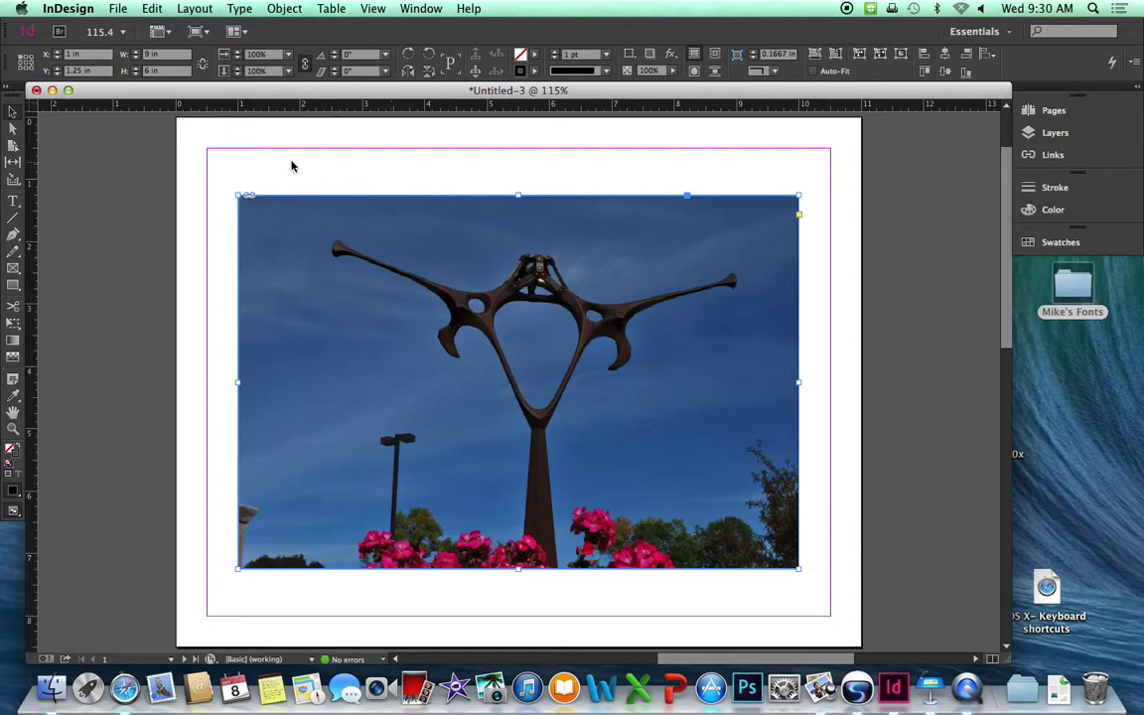
click(107, 172)
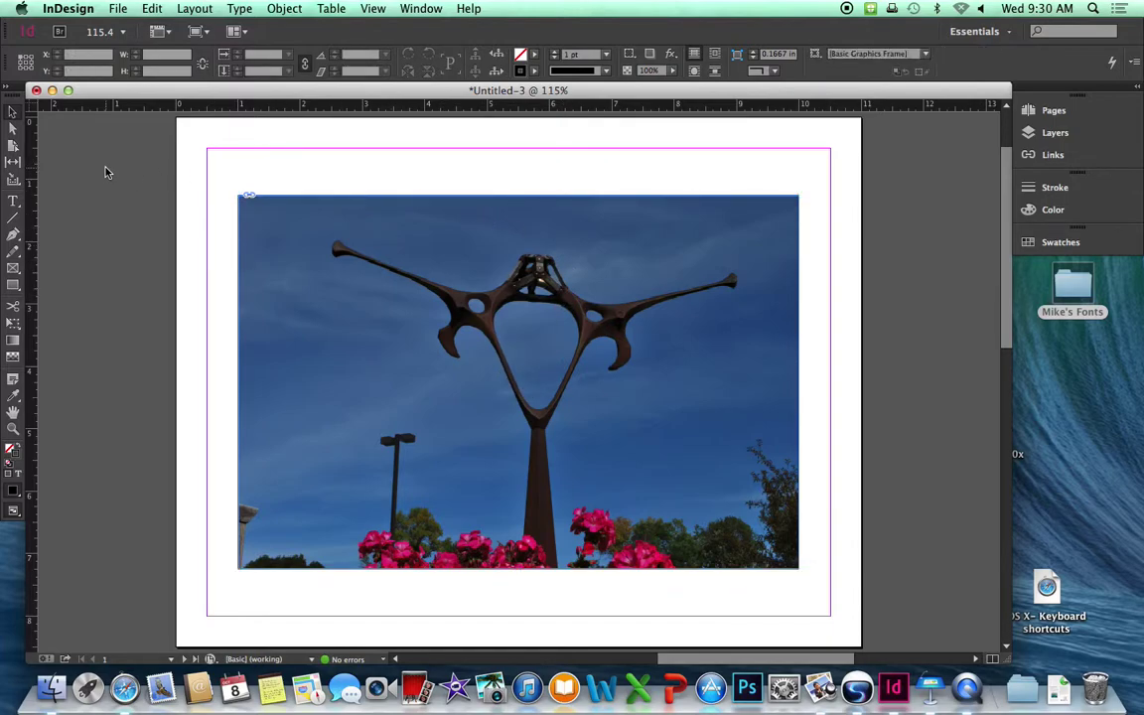
Load CC Logo White.eps from fargo.century.edu's Century Logo and Brand folder.
click(118, 8)
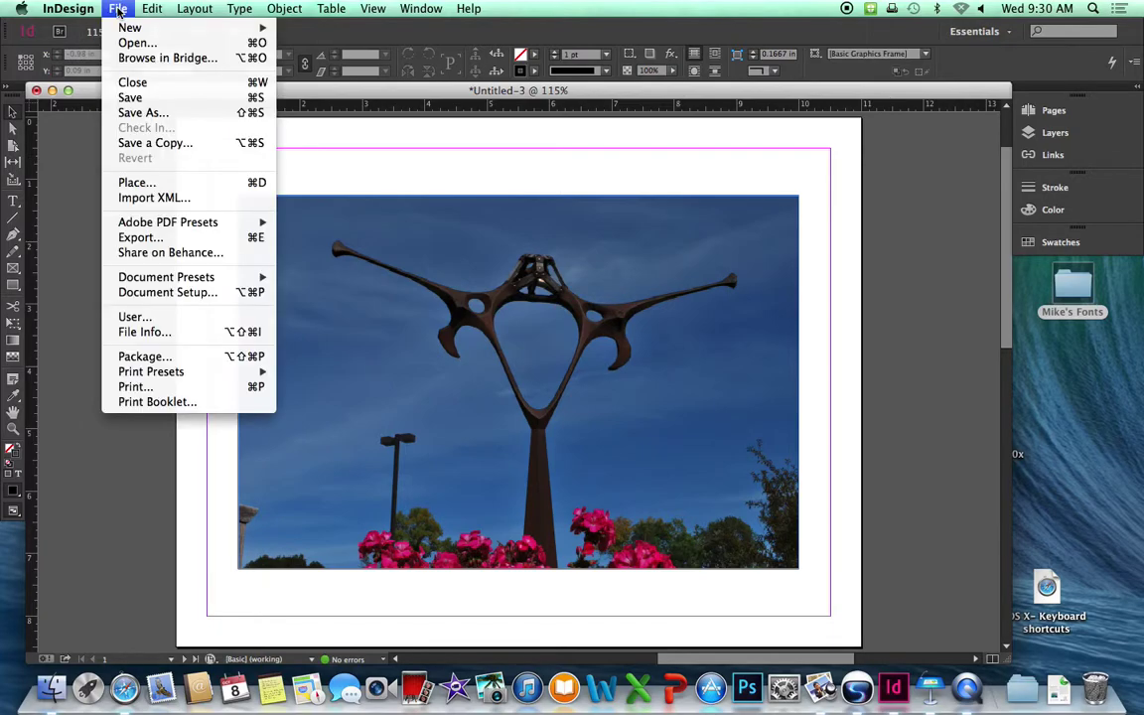
click(135, 182)
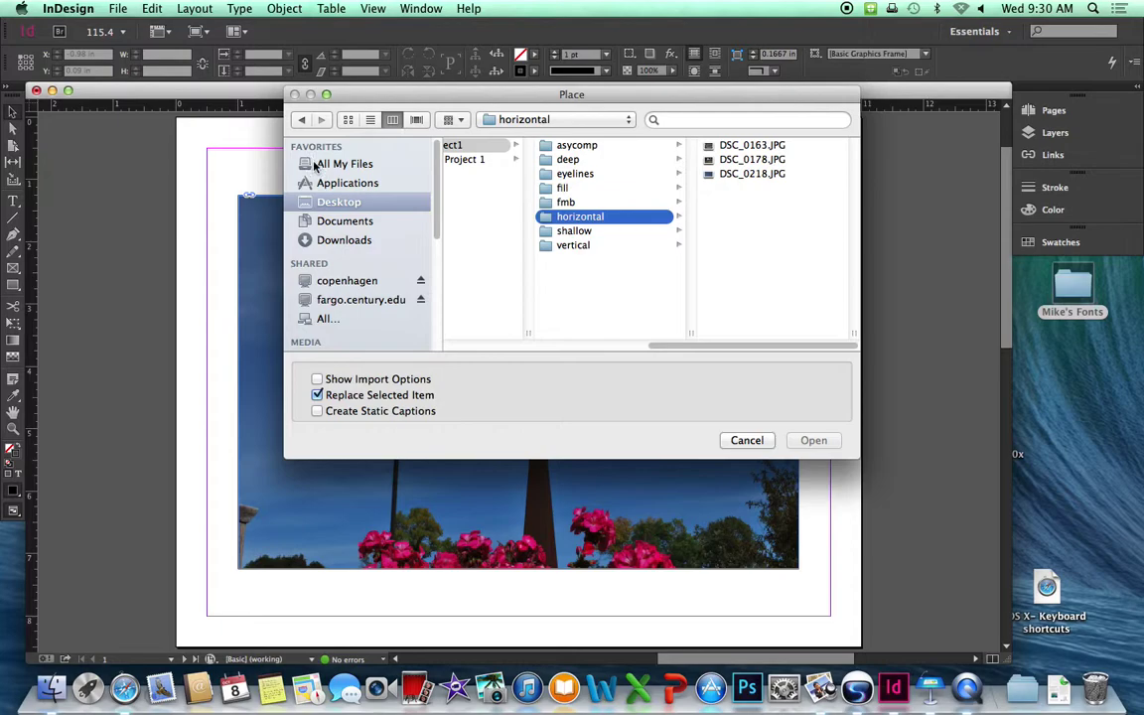
click(351, 303)
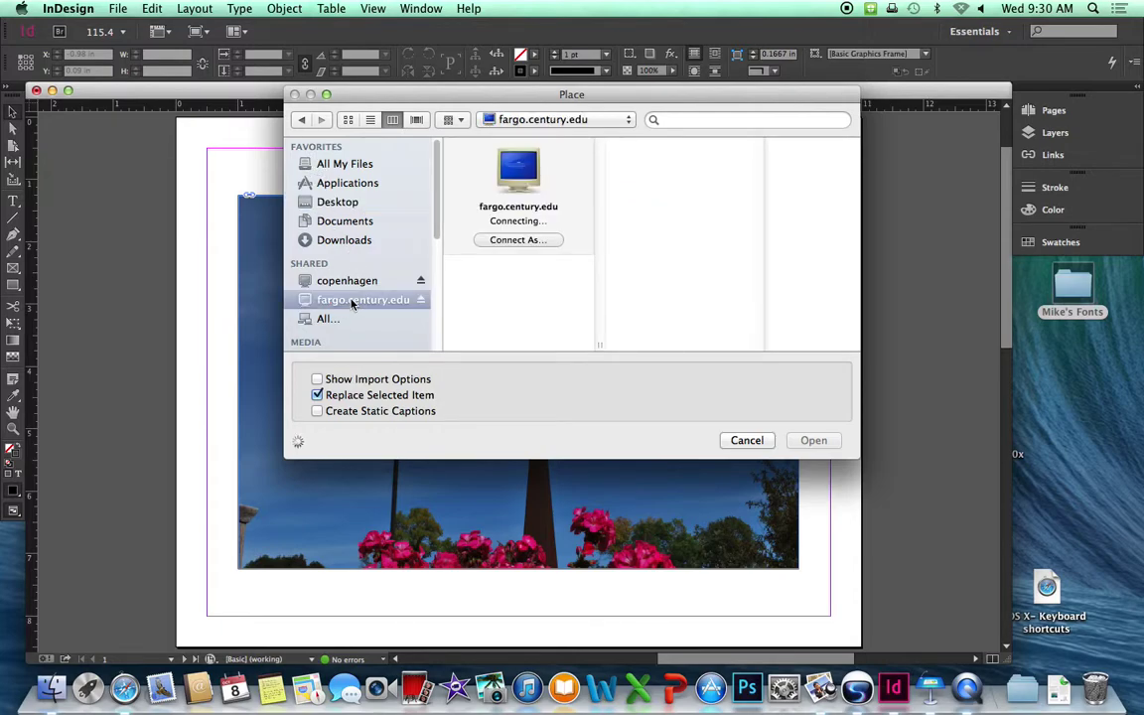
scroll(546, 268, down, 5)
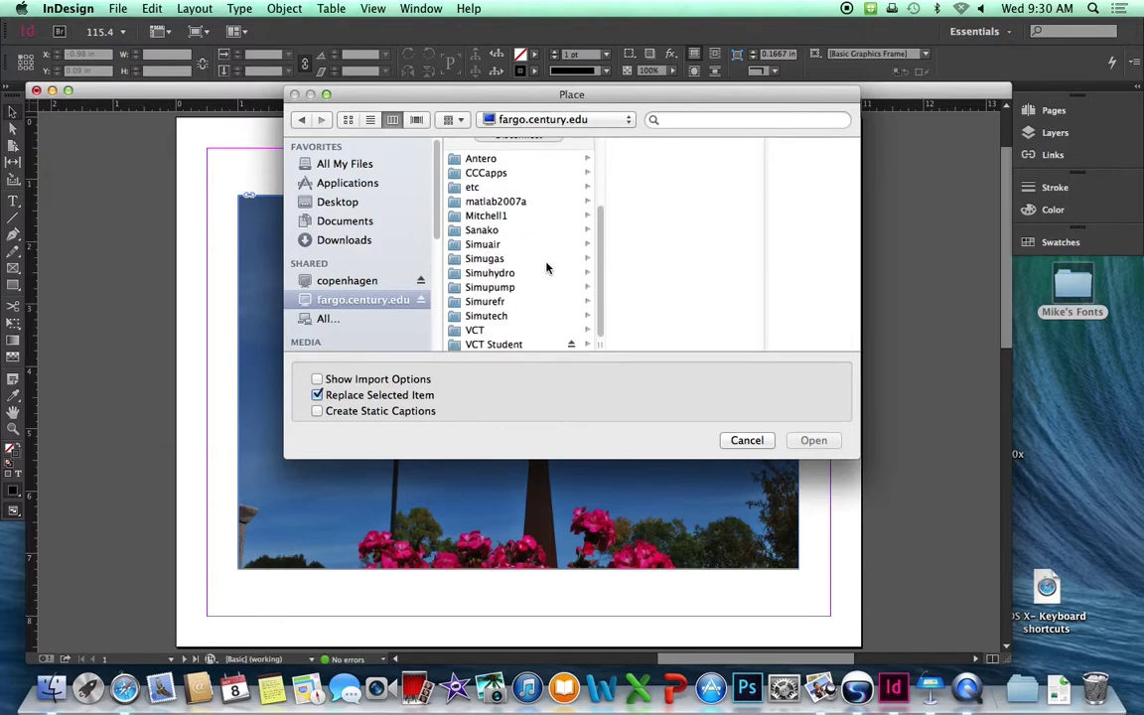
click(497, 344)
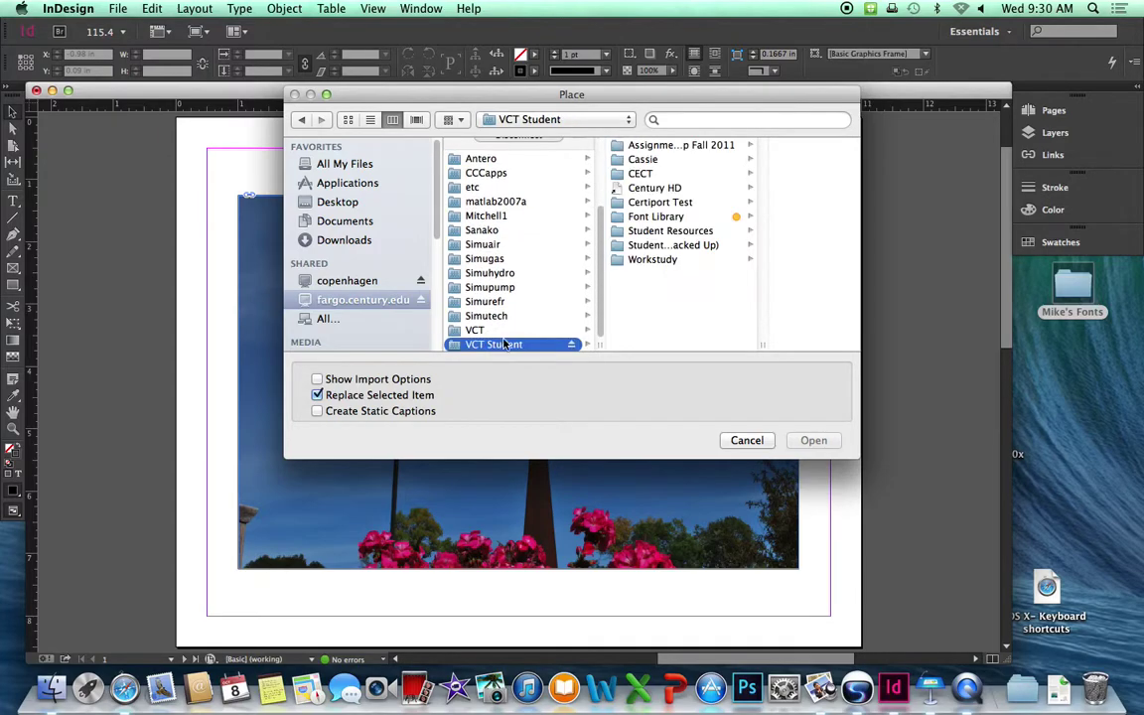
click(690, 232)
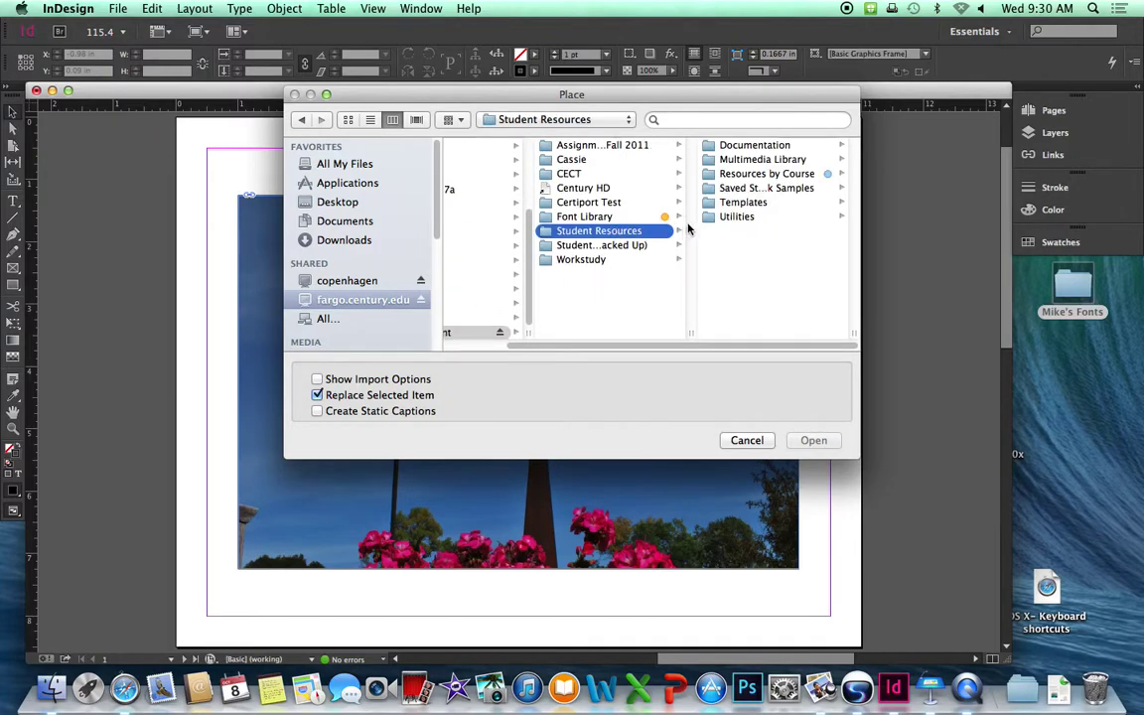
click(775, 160)
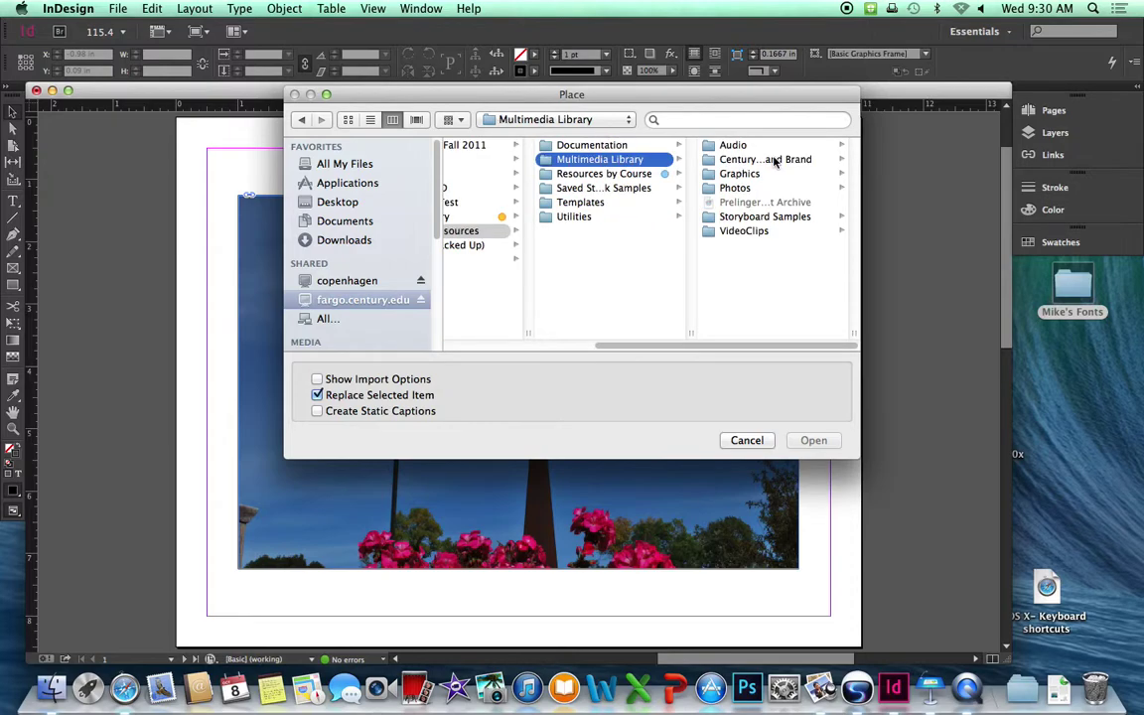
click(775, 160)
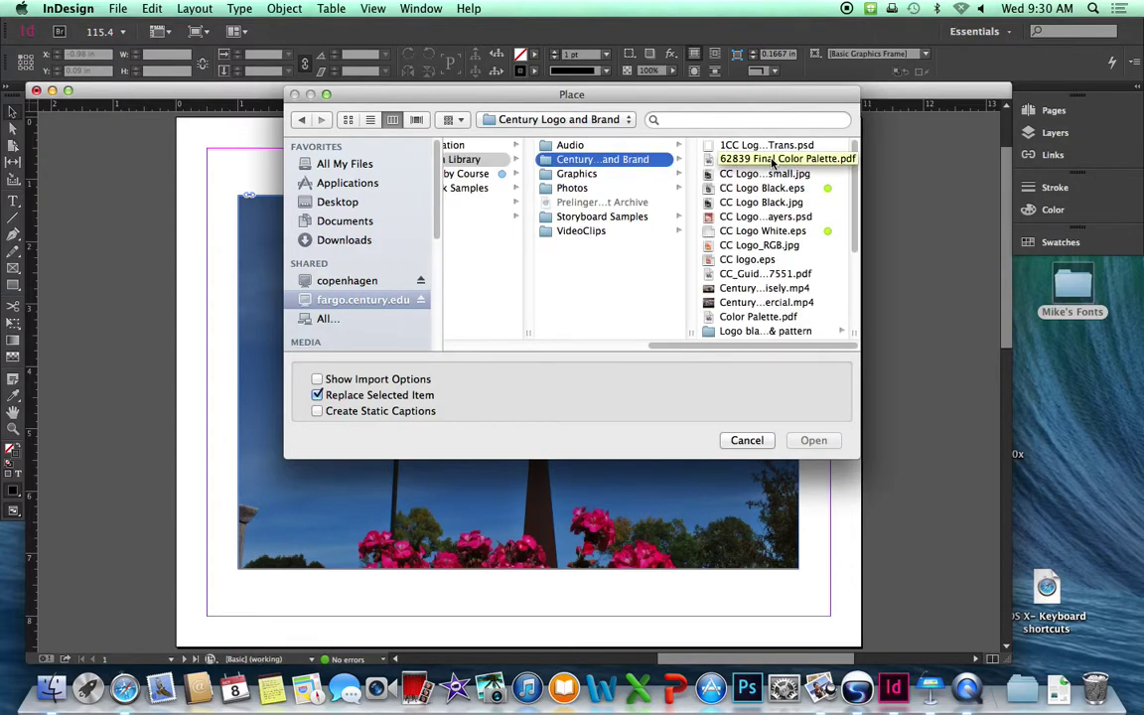
click(763, 230)
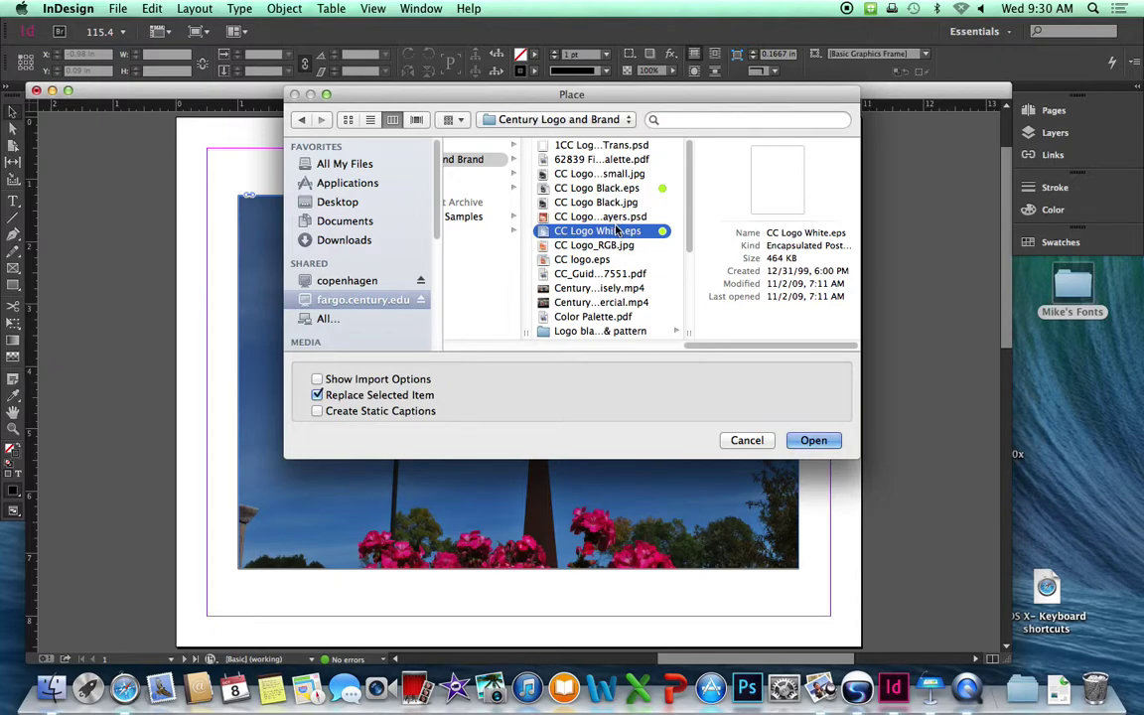
click(812, 440)
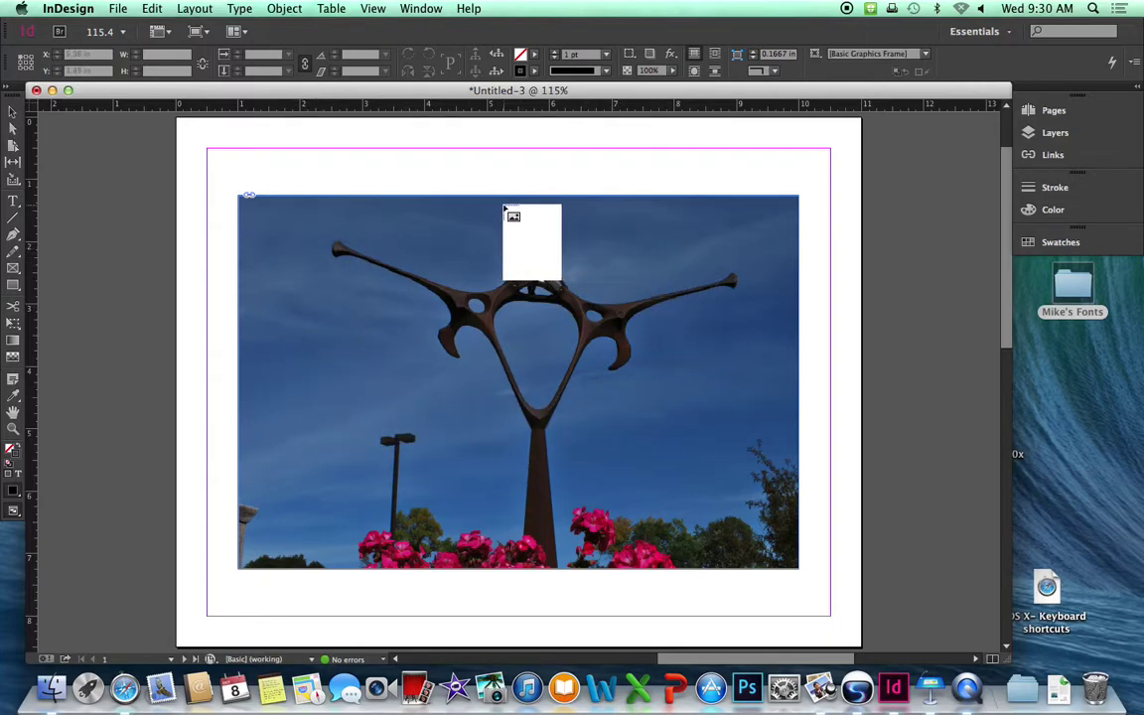
Drop the white logo onto the photo and scale it down to about 1.73 × 2.24 in.
click(303, 243)
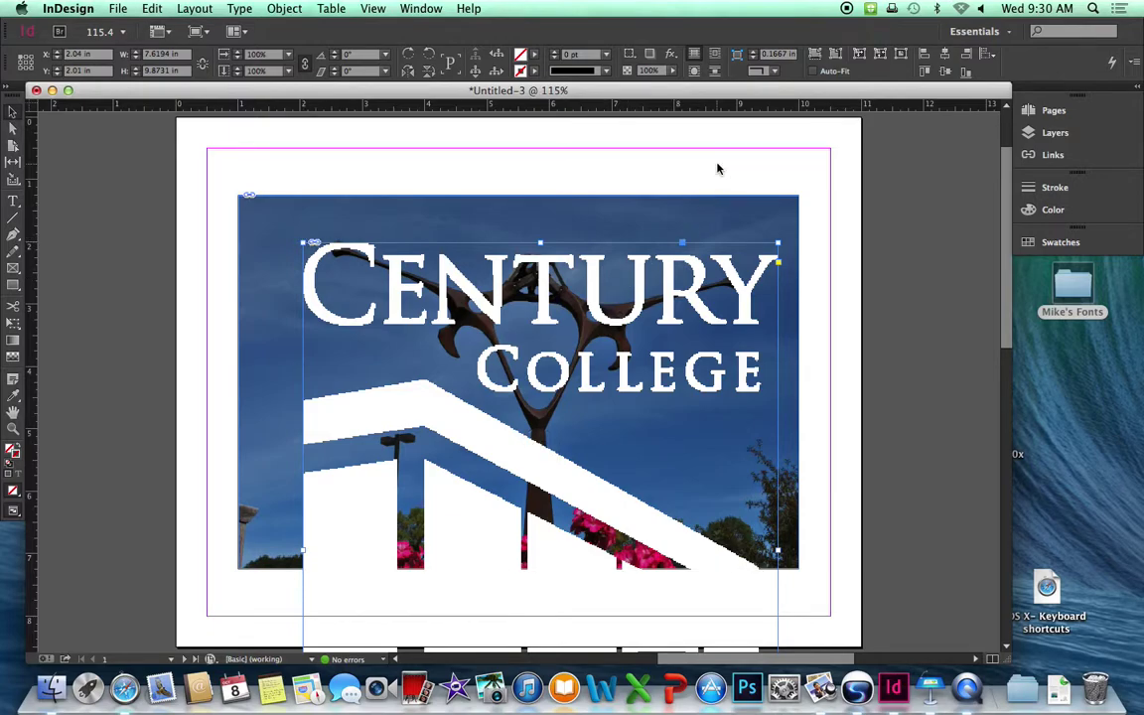
key(super+minus)
key(super+minus)
key(super+minus)
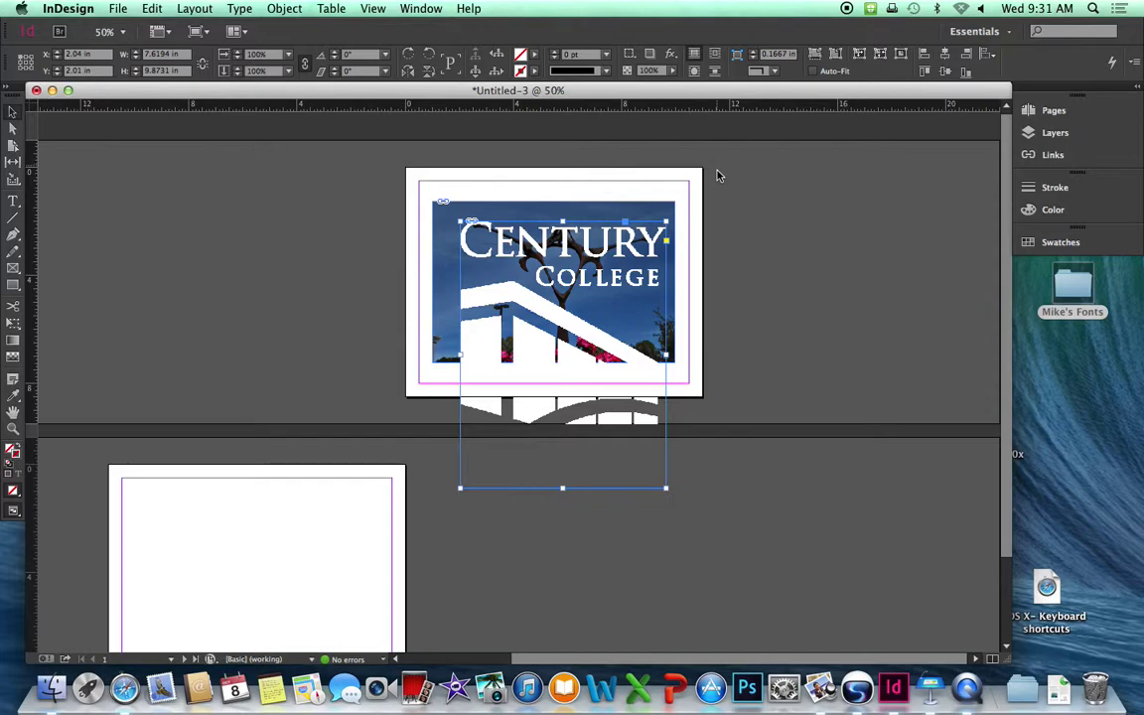
drag(666, 489, 512, 293)
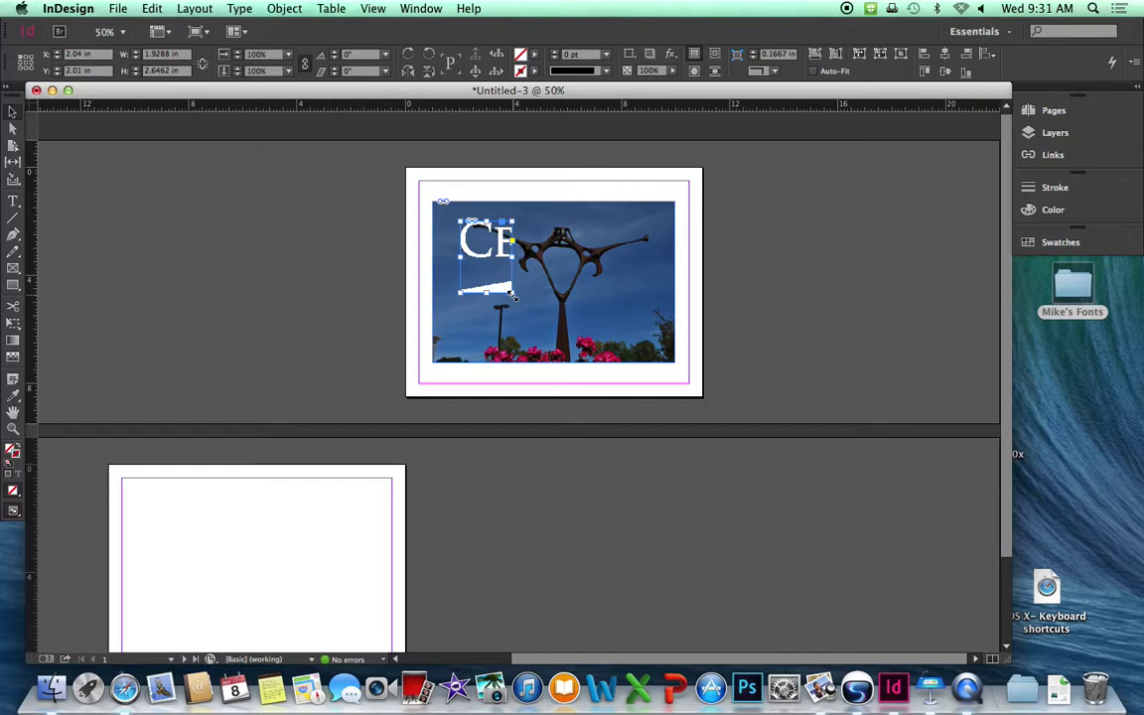
key(super+z)
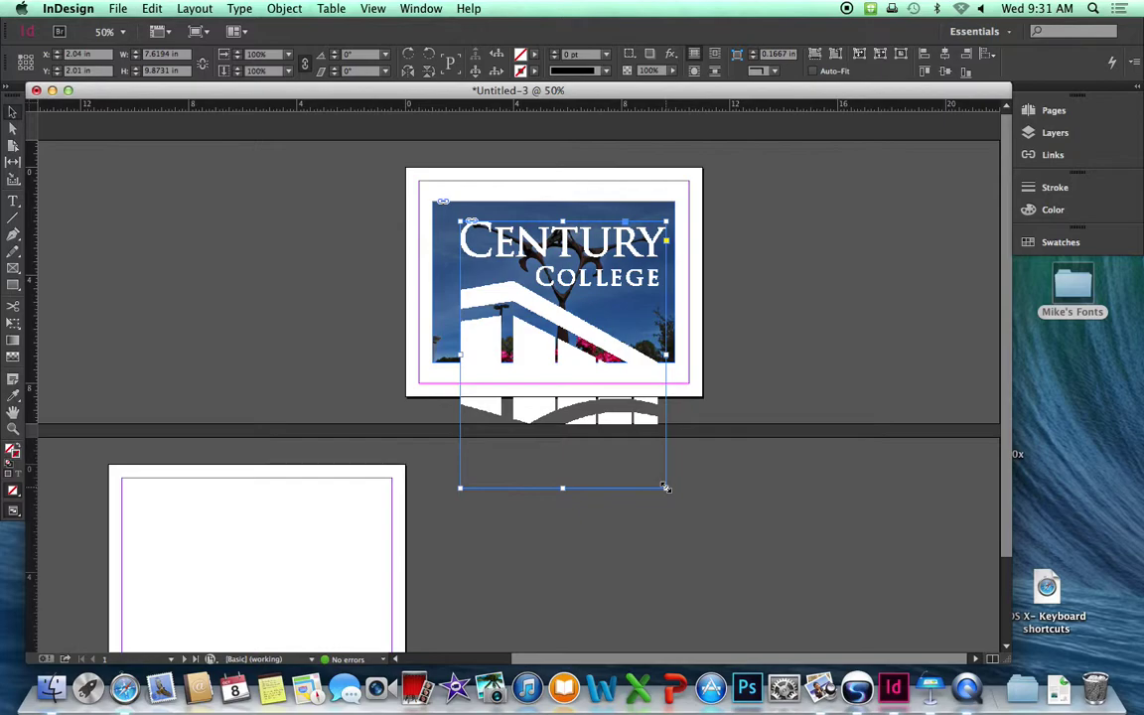
drag(666, 487, 474, 297)
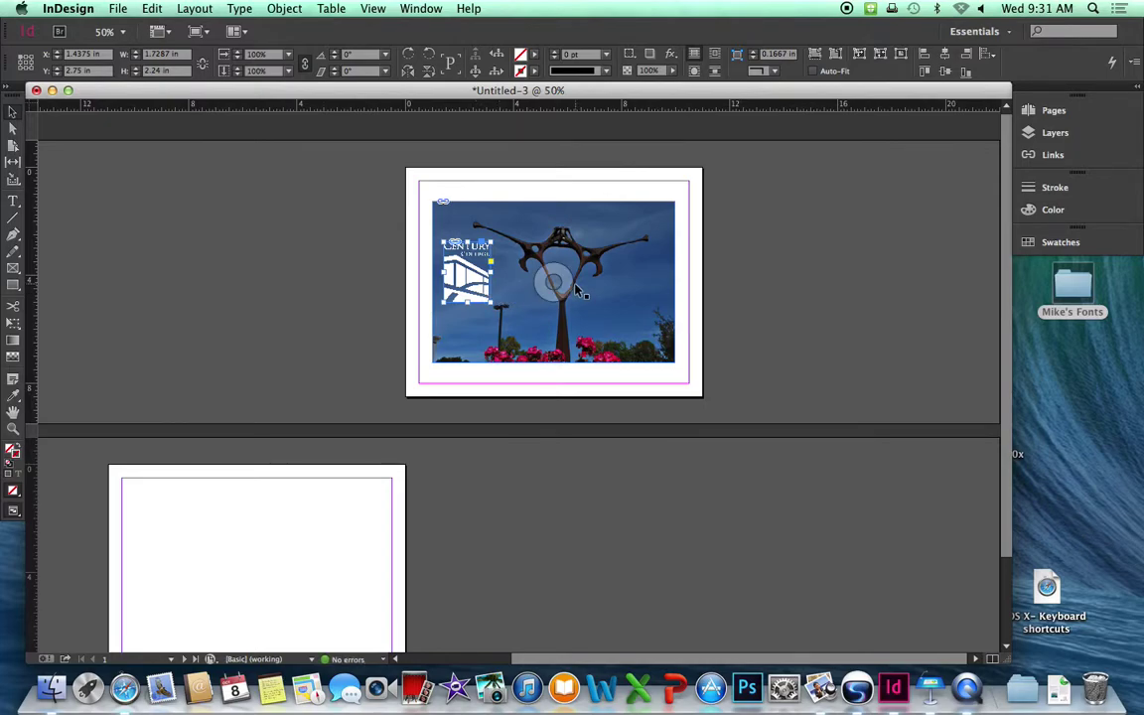
Nudge the logo up-left to X 1.375 in, Y 2.69 in, then deselect it.
scroll(577, 289, up, 3)
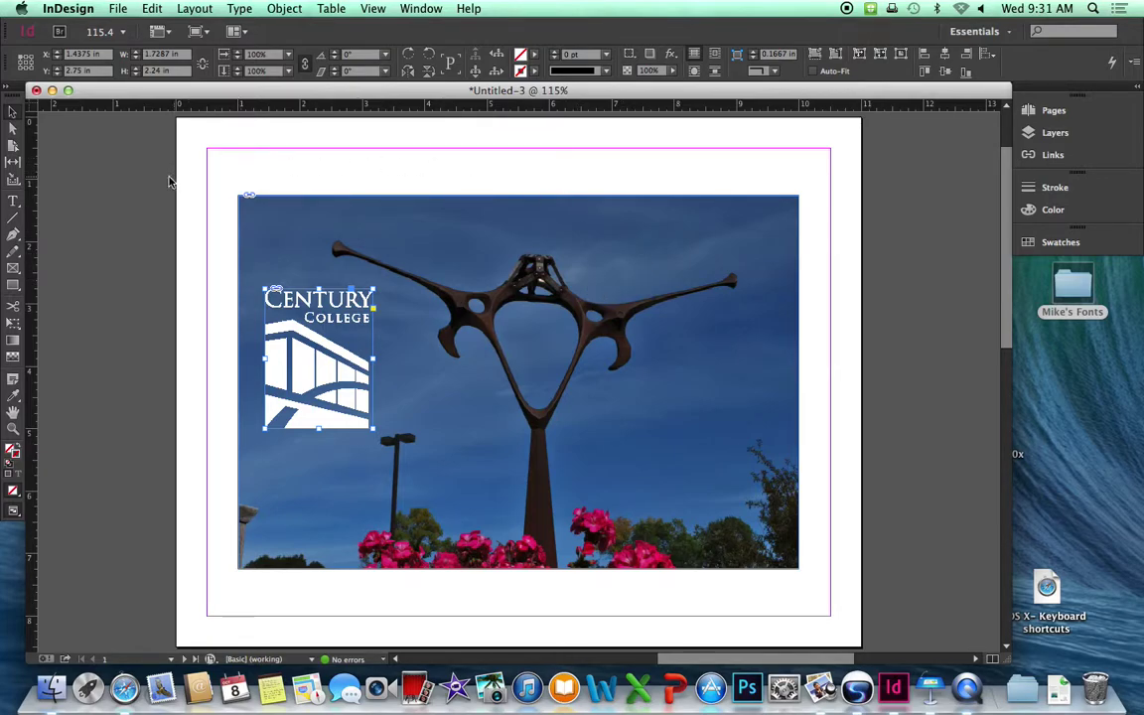
click(129, 183)
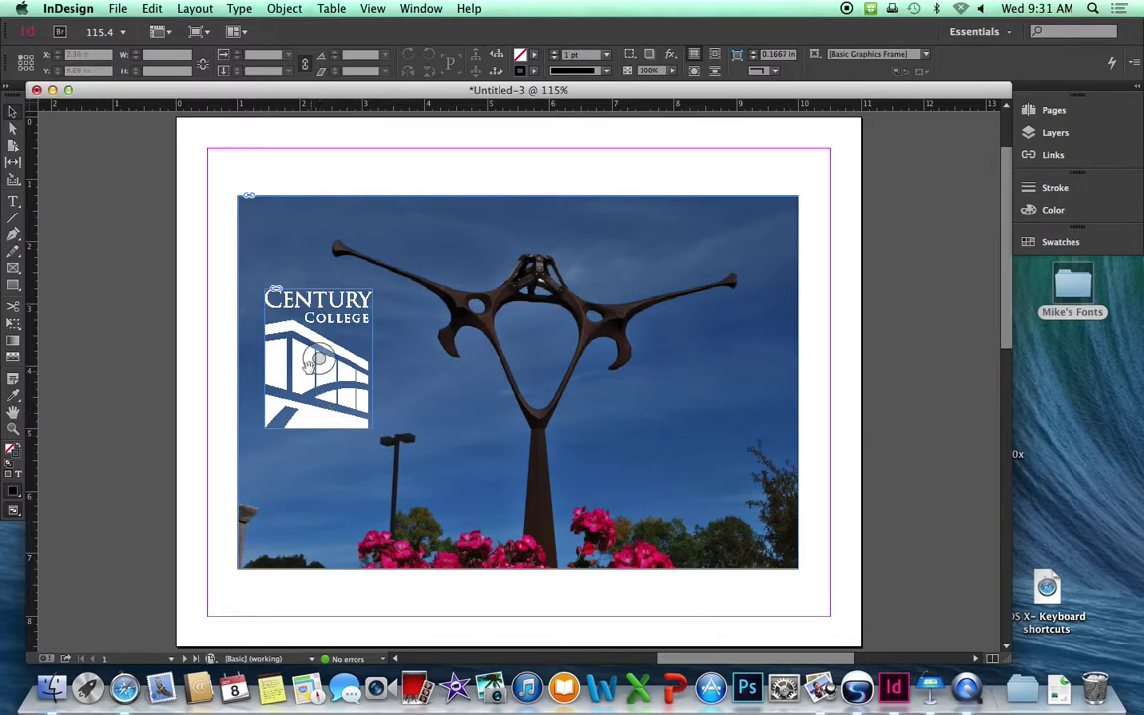
drag(308, 362, 303, 377)
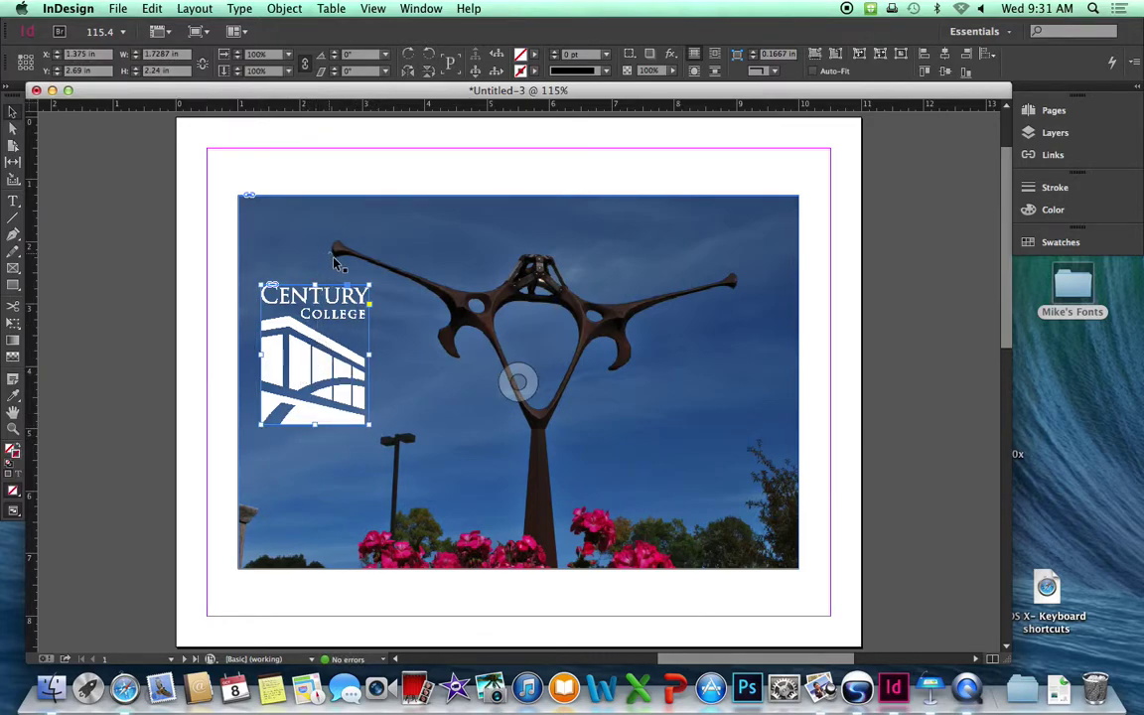
click(141, 291)
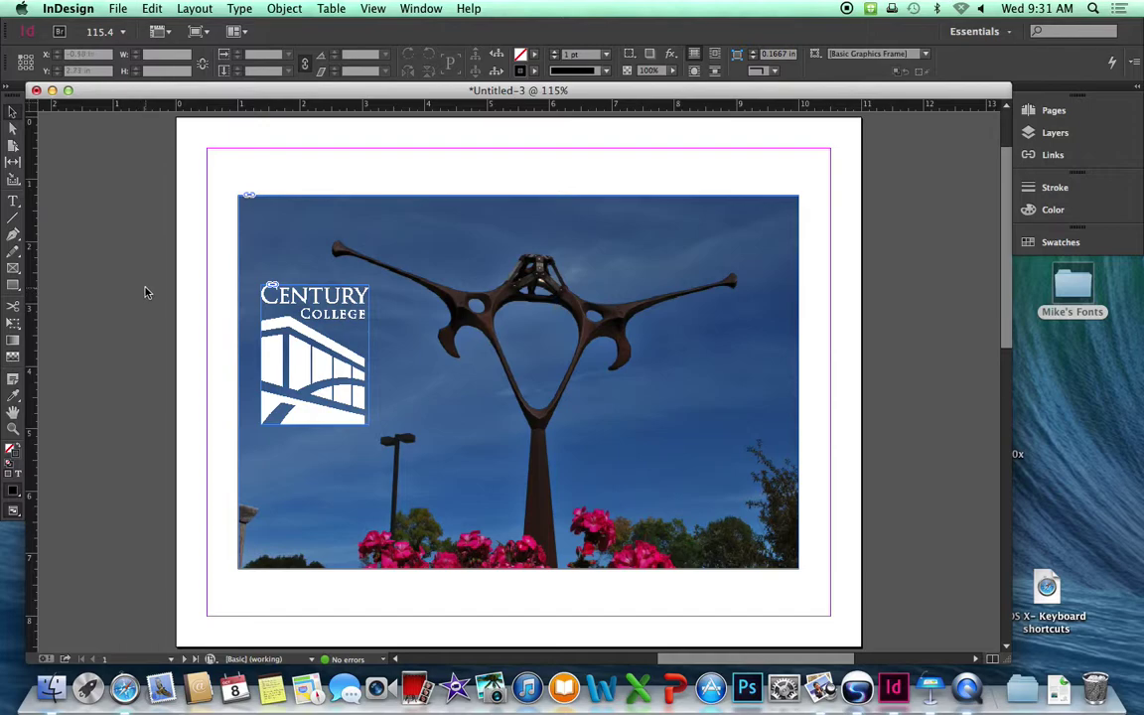
Draw a headline text frame across the photo's top, formatted as Poplar Std 36 pt in white Paper.
click(18, 202)
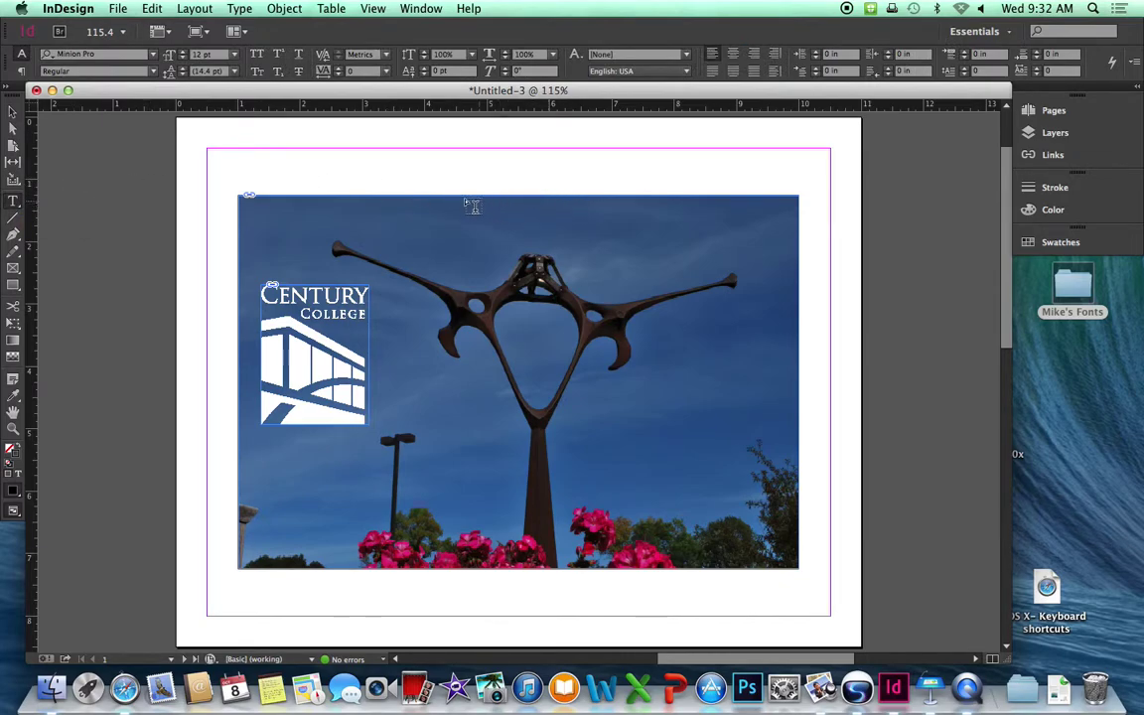
drag(427, 197, 781, 248)
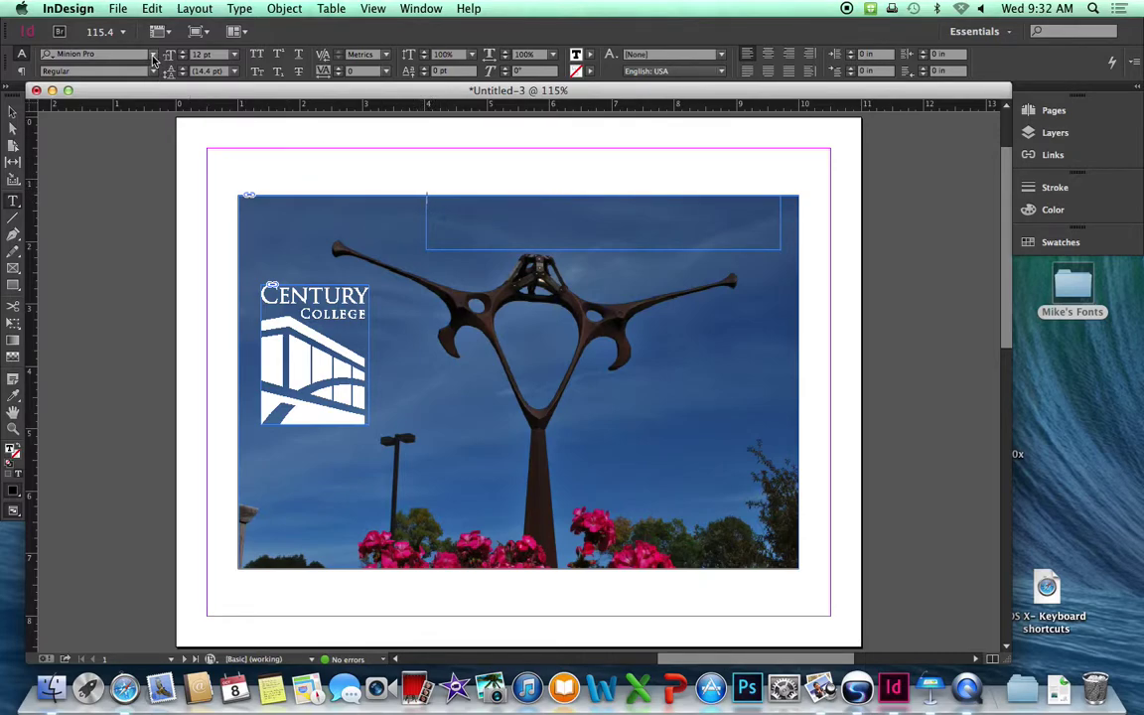
click(154, 56)
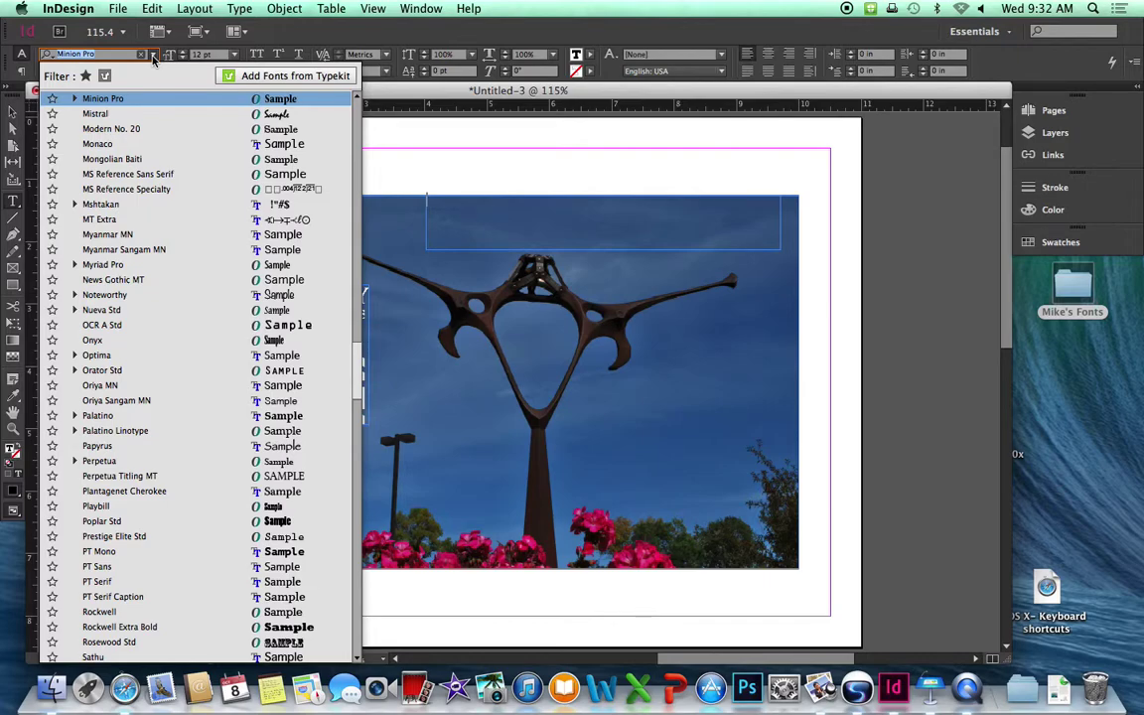
click(119, 523)
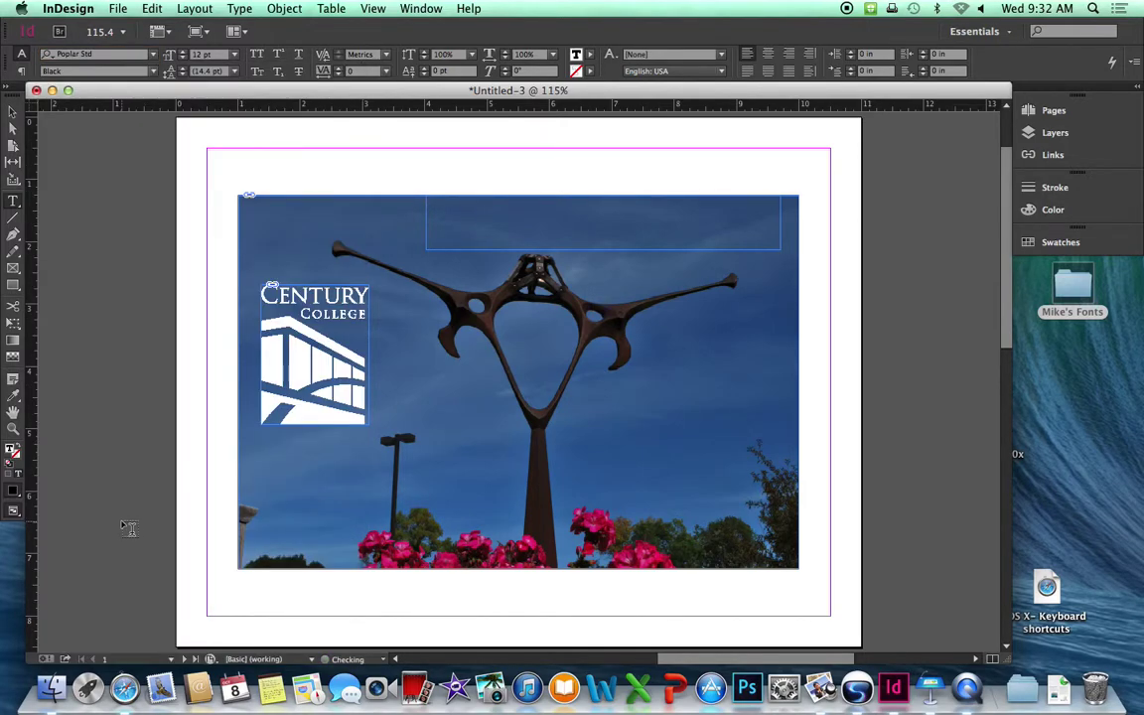
click(236, 56)
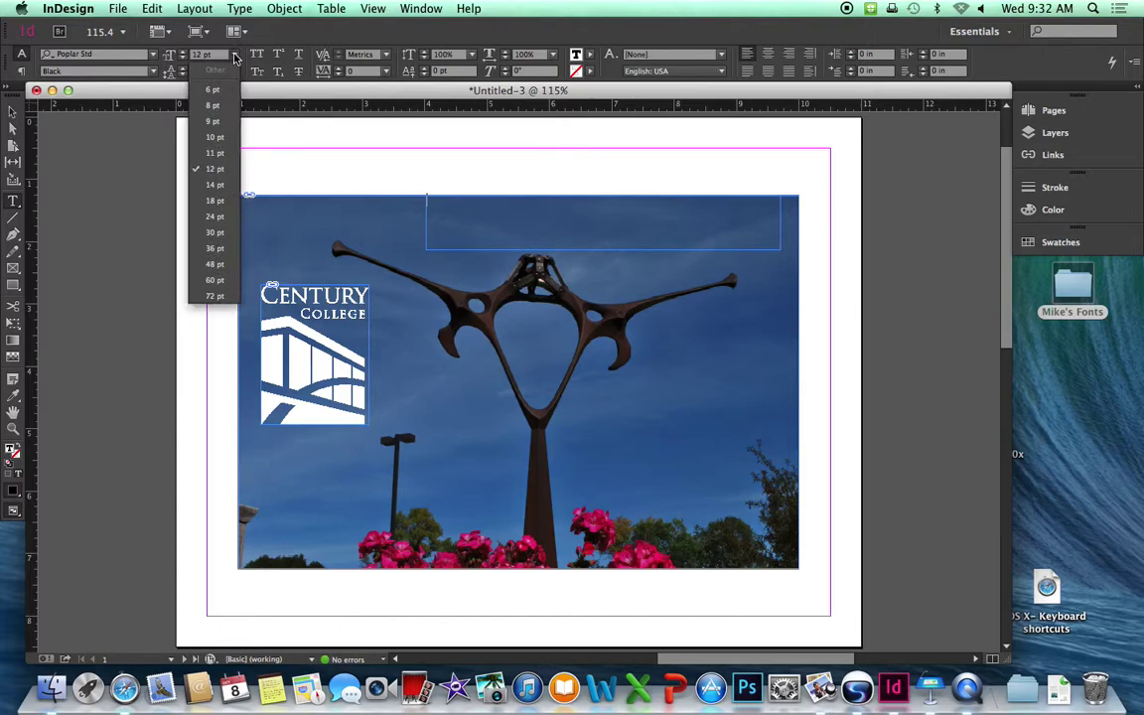
click(223, 247)
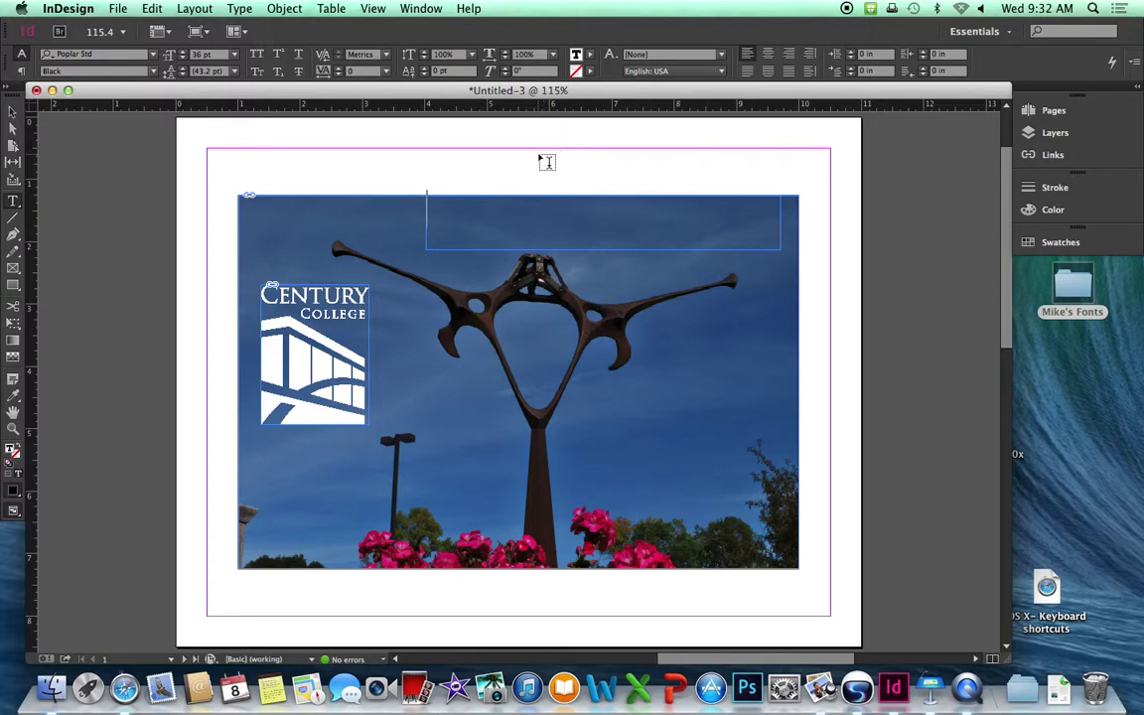
click(590, 57)
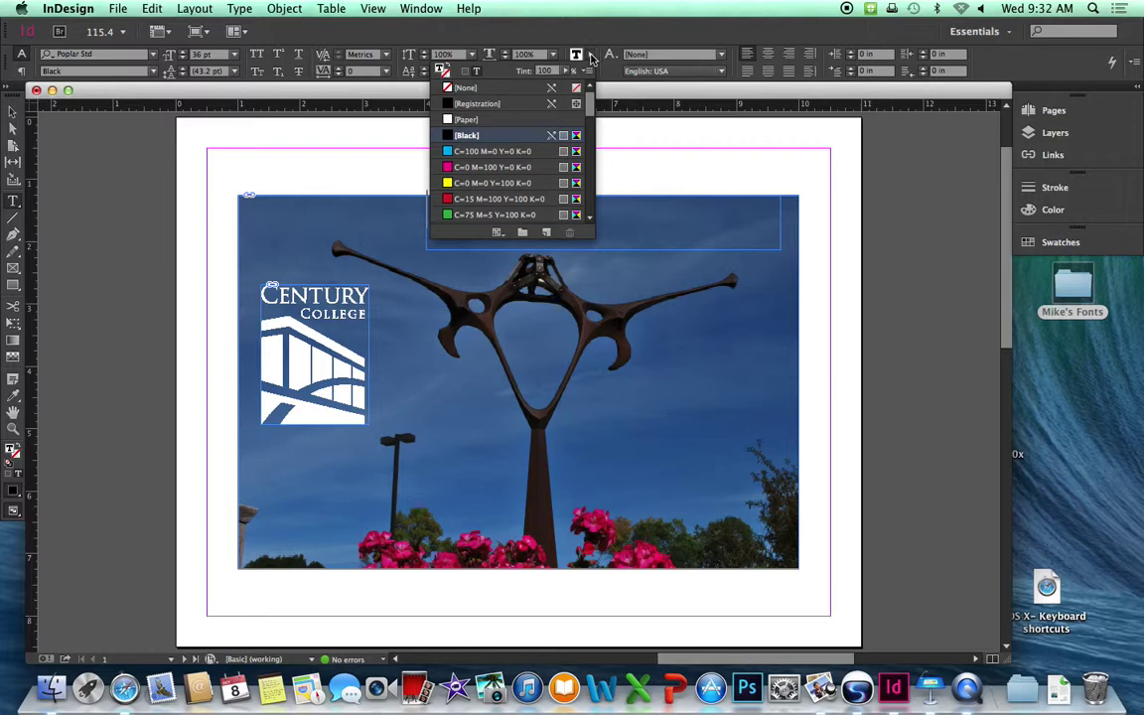
click(473, 121)
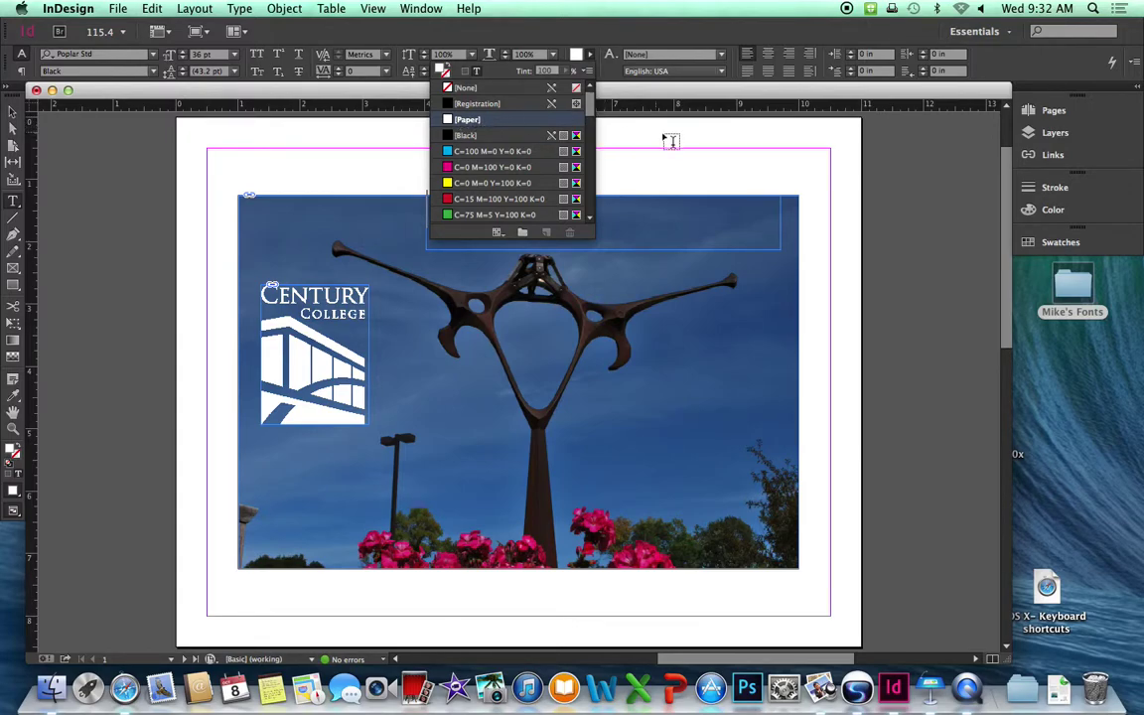
click(896, 164)
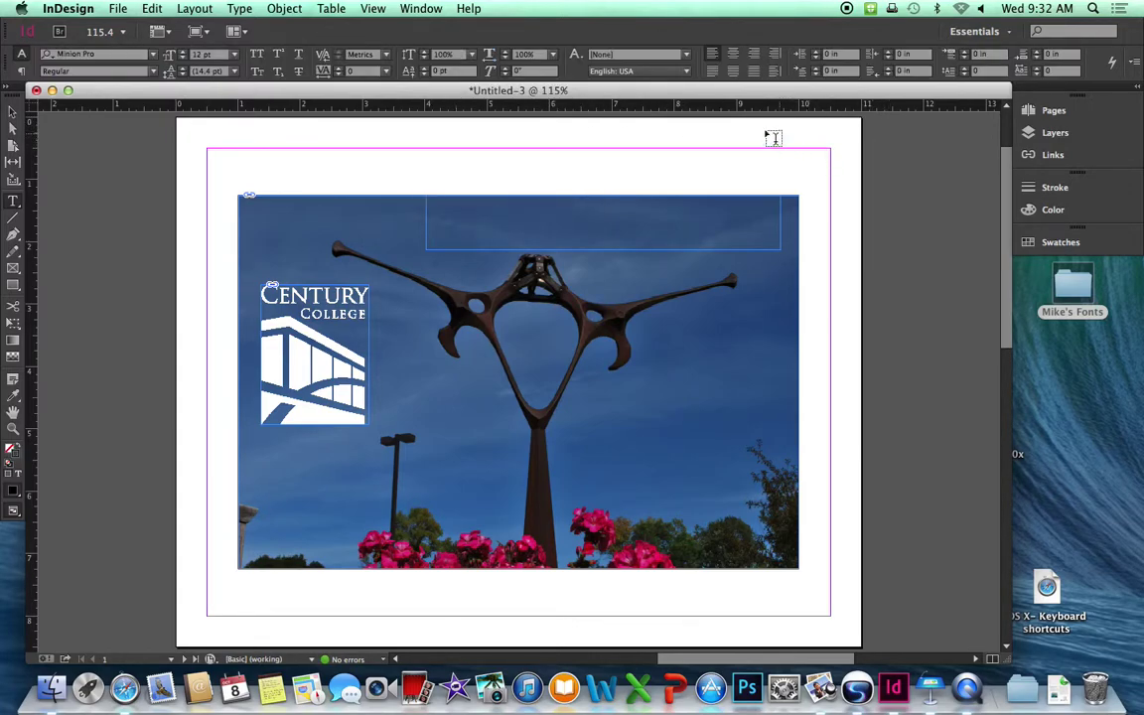
Type 'Reach for your goals' in the headline frame and enlarge it to 60 pt.
click(448, 209)
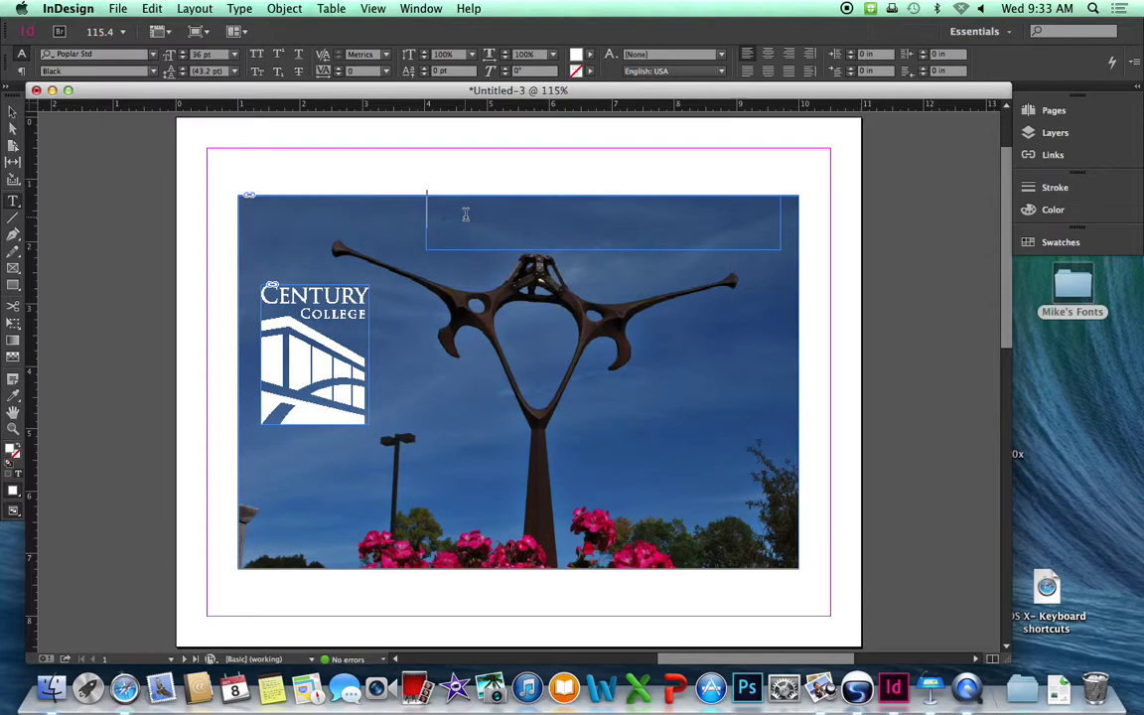
text(Reach for your)
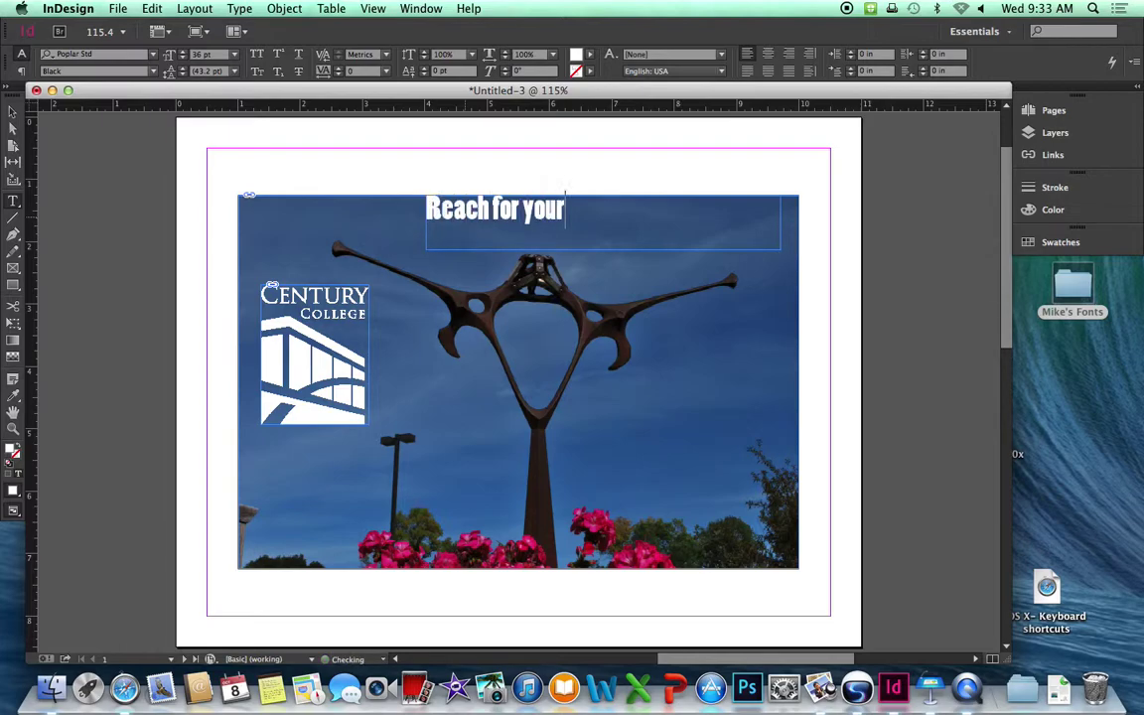
text(goals)
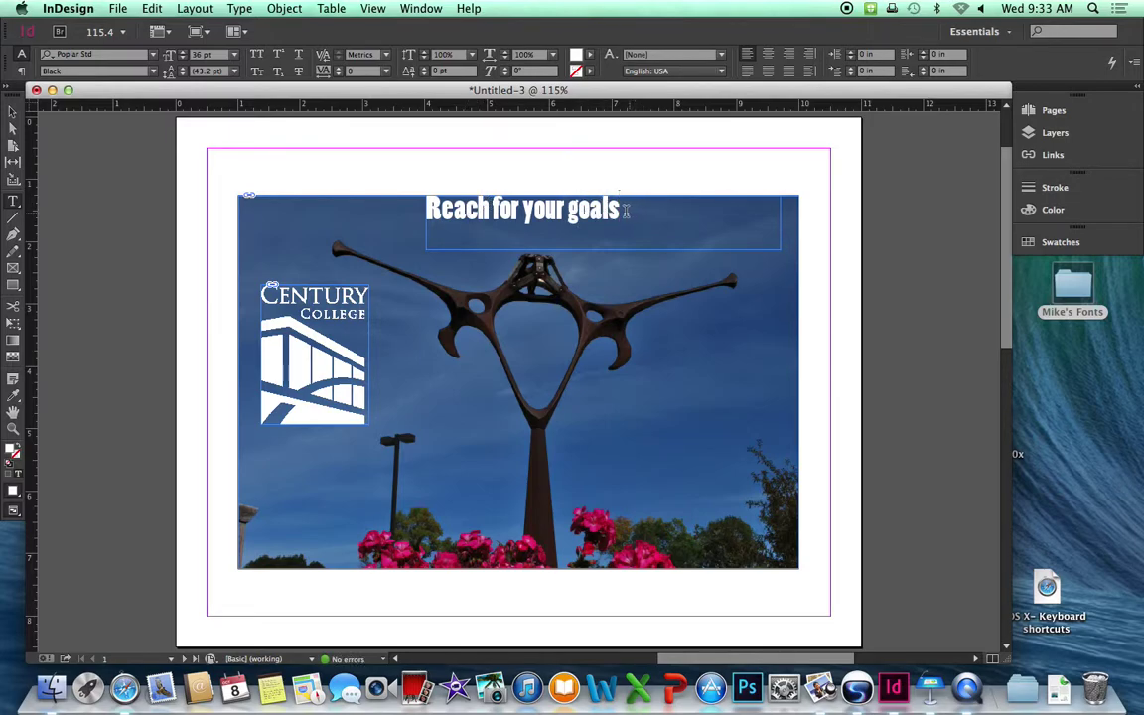
drag(622, 206, 414, 203)
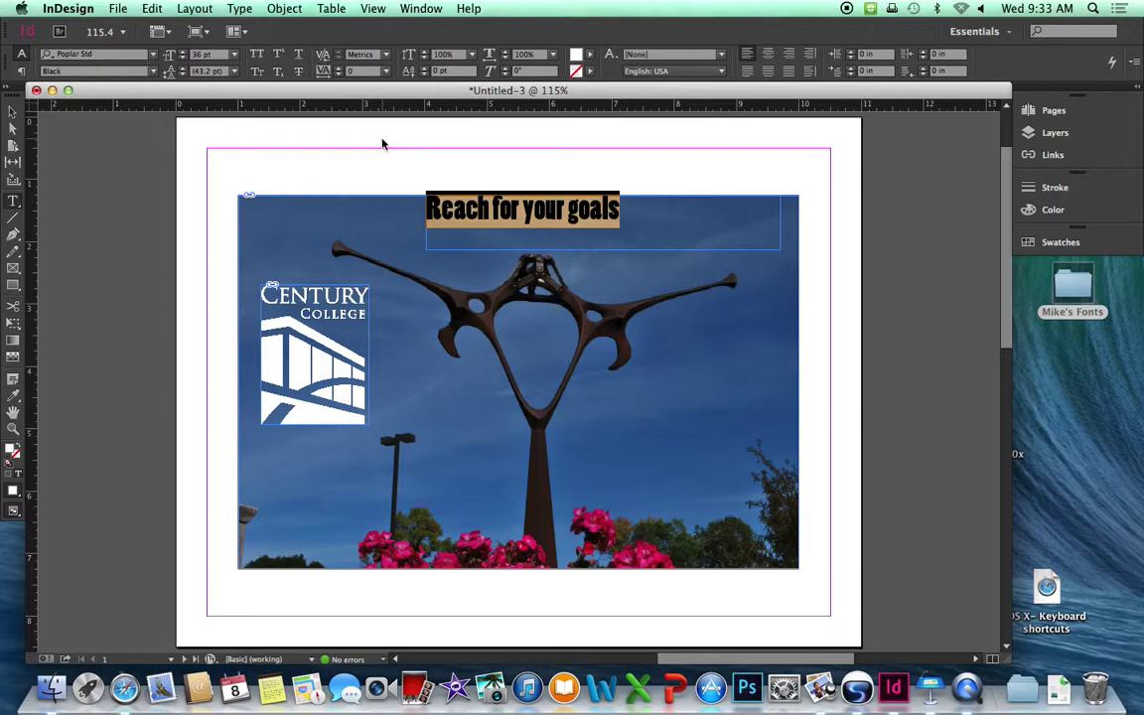
key(super+shift+period)
key(super+shift+period)
key(super+shift+period)
key(super+shift+period)
key(super+shift+period)
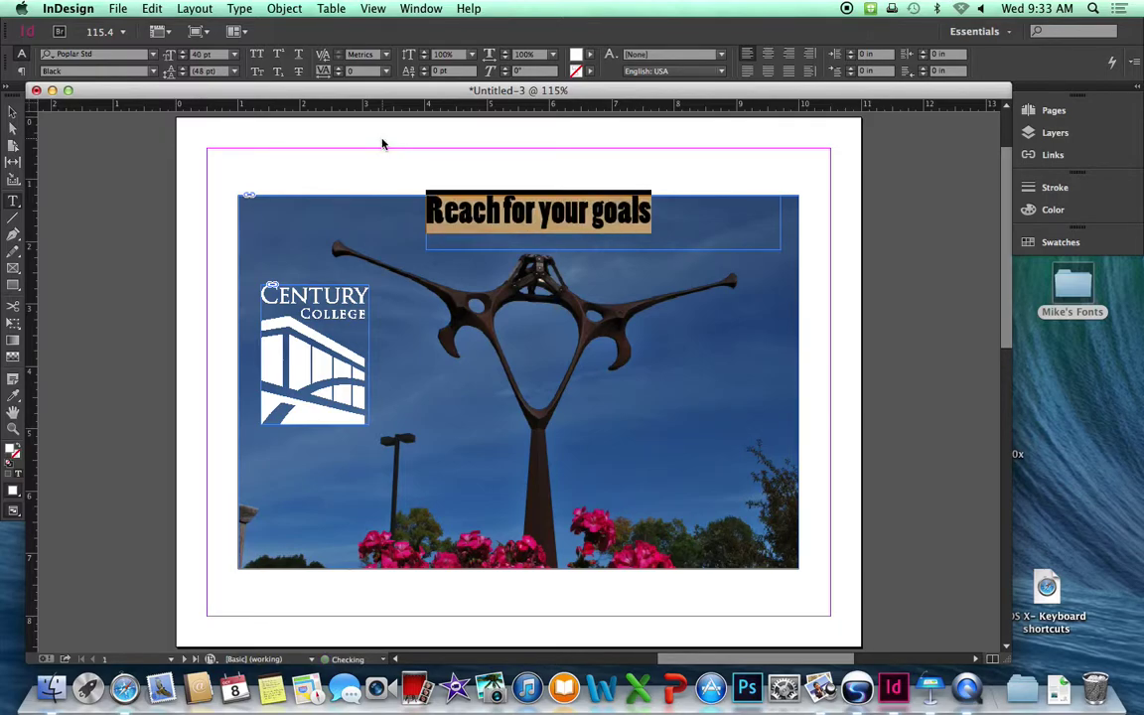
key(super+shift+period)
key(super+shift+period)
key(super+shift+period)
key(super+shift+period)
key(super+shift+period)
key(super+shift+period)
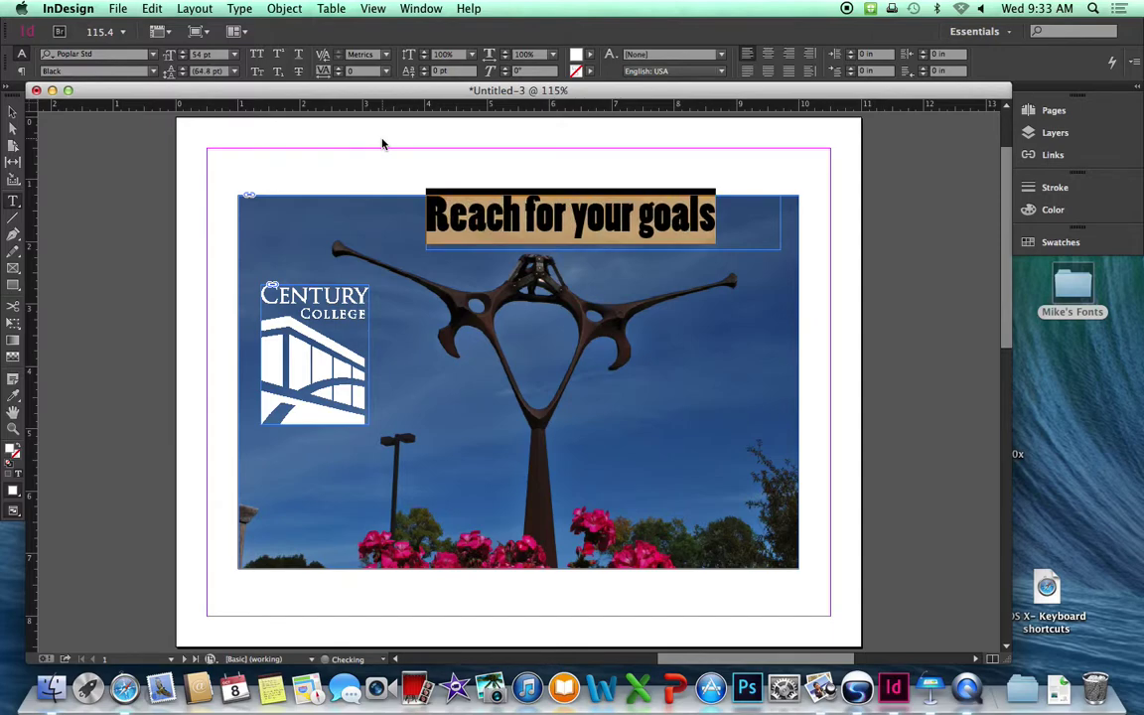
key(super+shift+period)
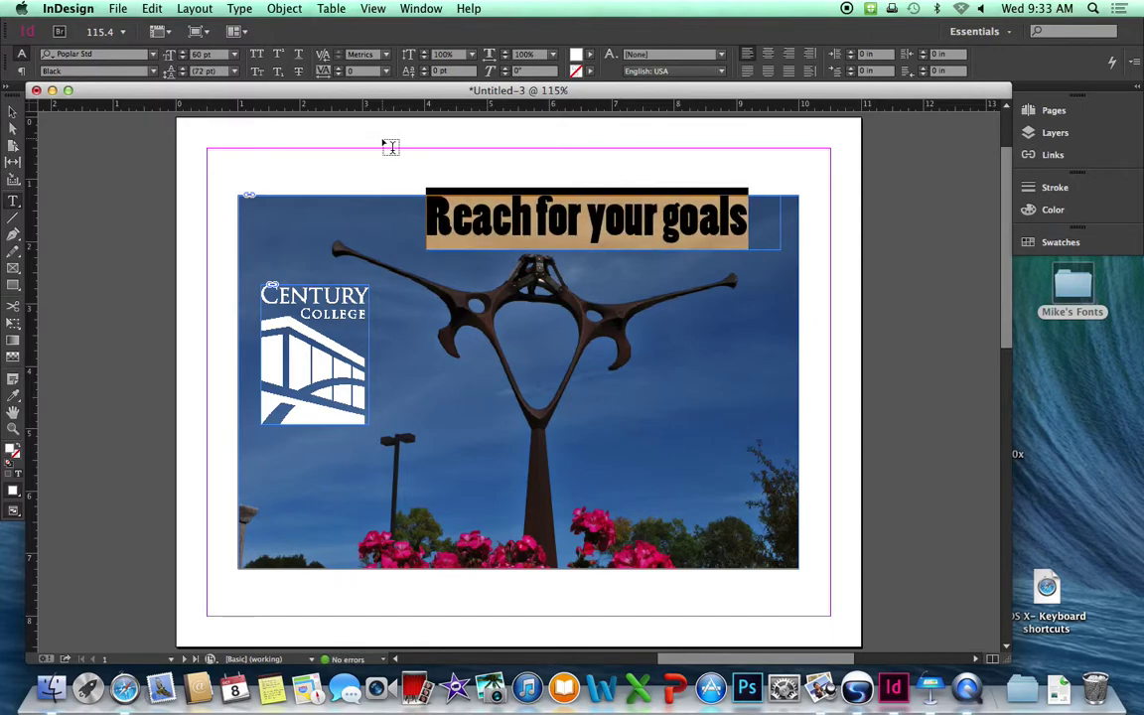
Capitalise the F, Y and G so the headline reads 'Reach For Your Goals'.
click(542, 217)
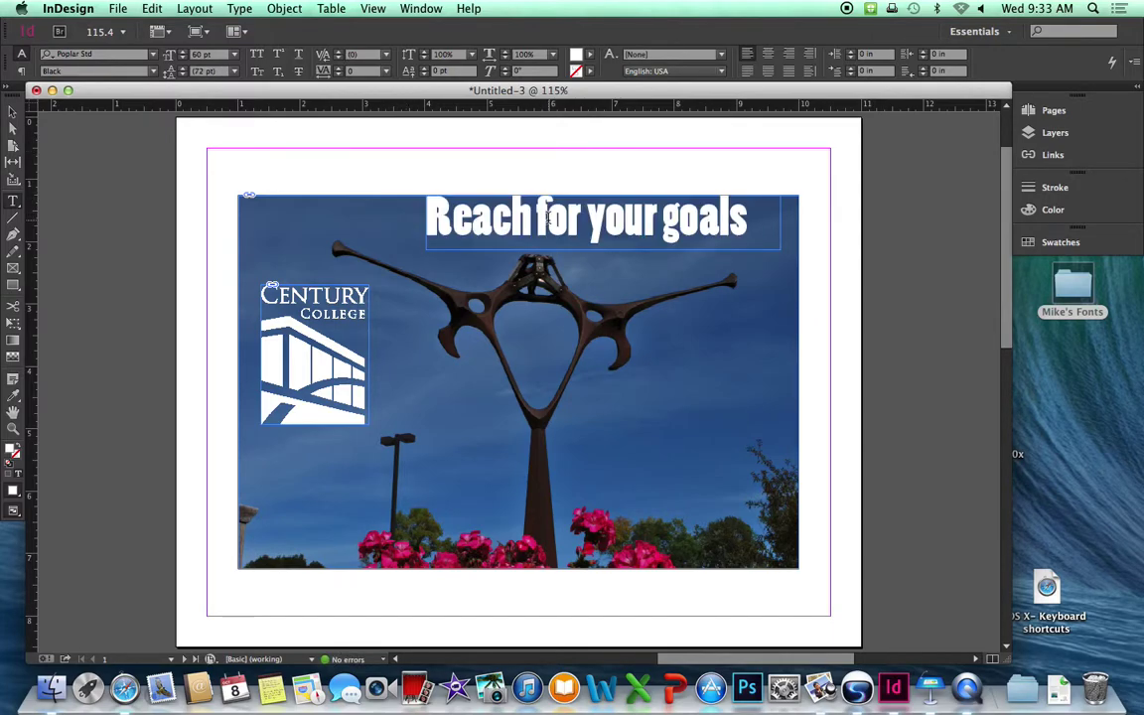
double_click(543, 216)
click(542, 216)
key(BackSpace)
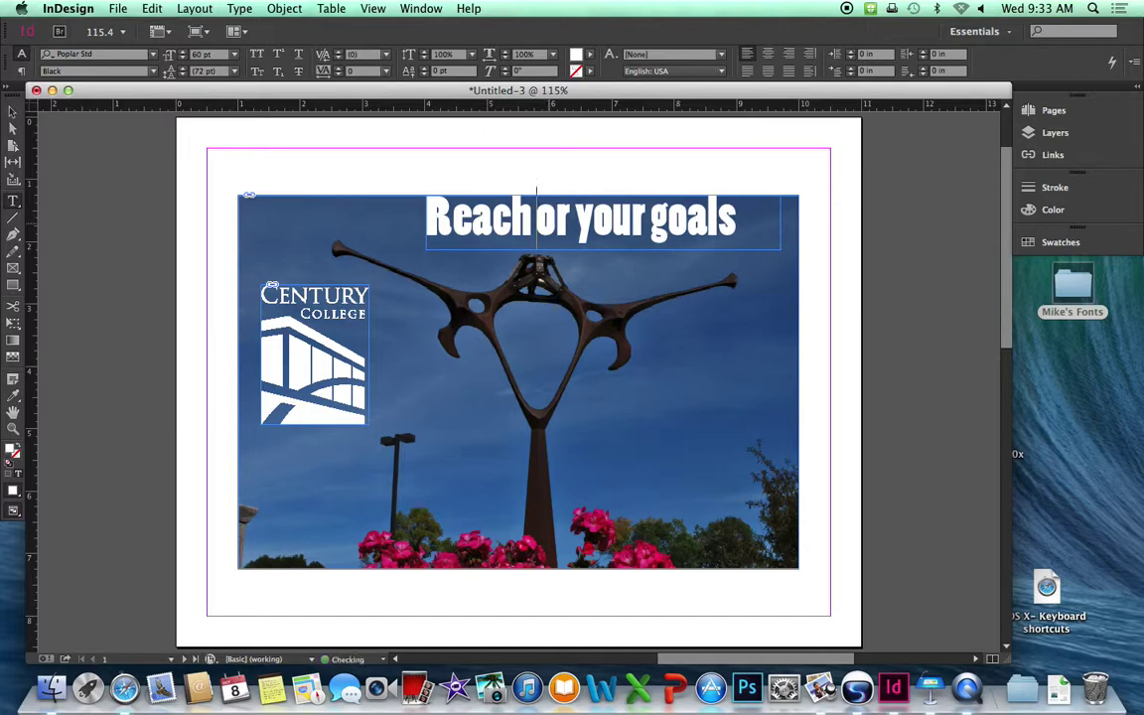
text(F)
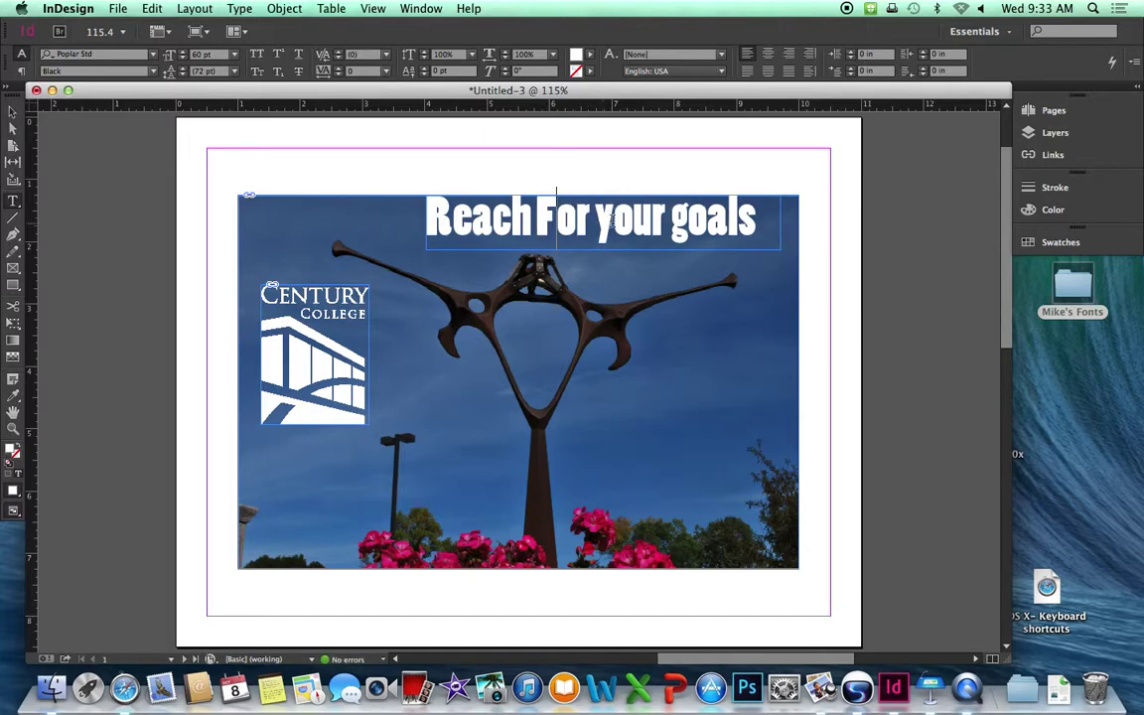
click(607, 224)
key(BackSpace)
text(Y)
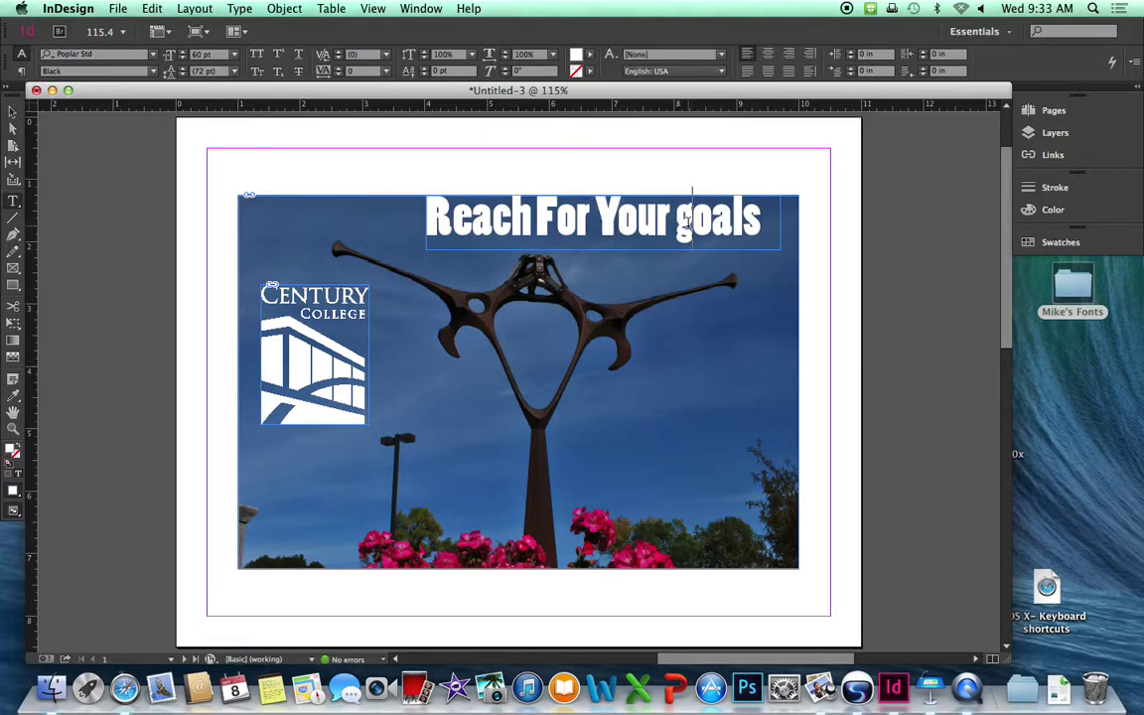
key(BackSpace)
text(G)
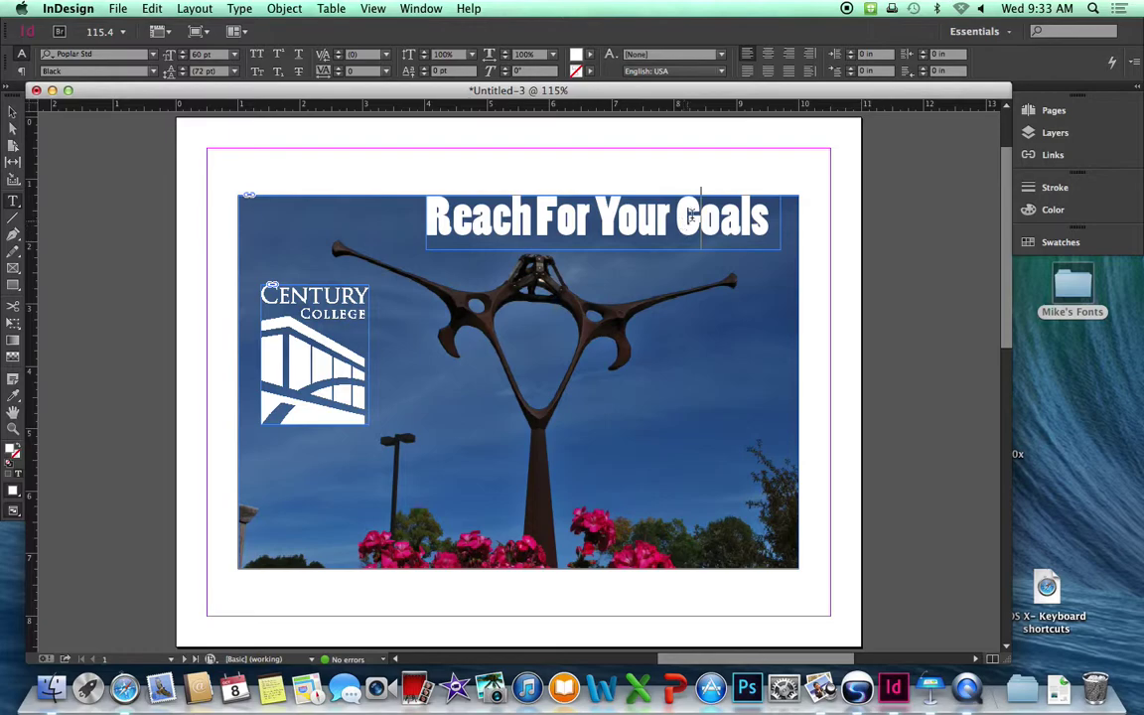
Convert the headline frame to outlines, scale it up slightly and nudge it left.
click(943, 215)
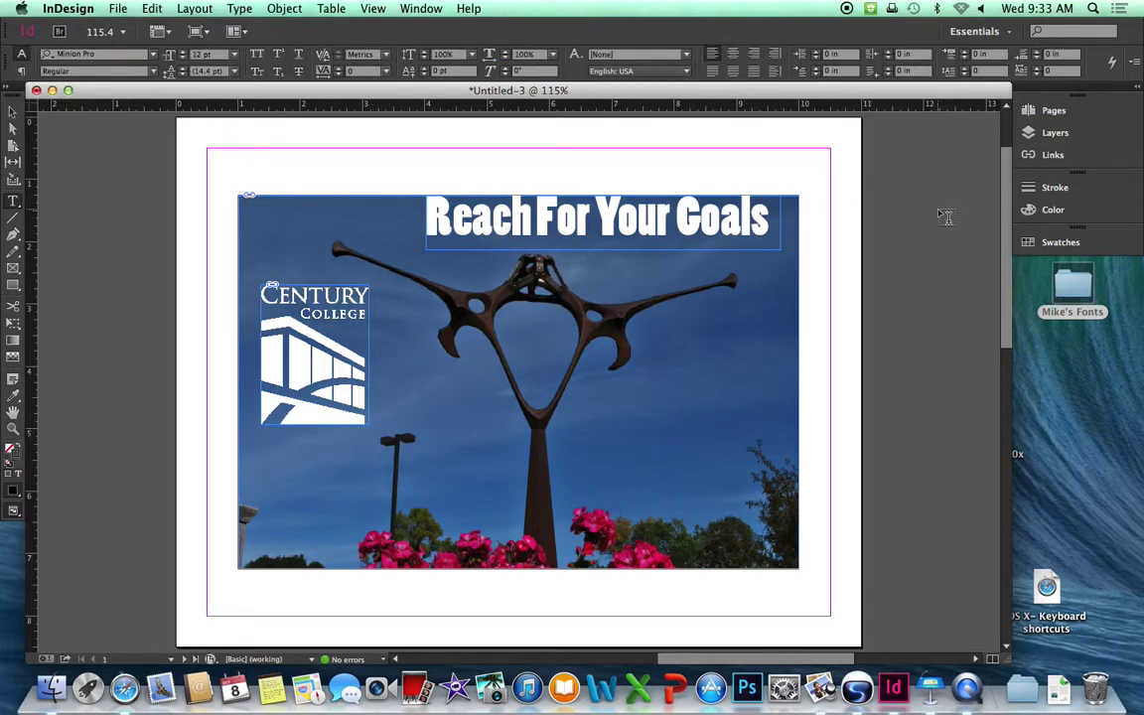
click(14, 115)
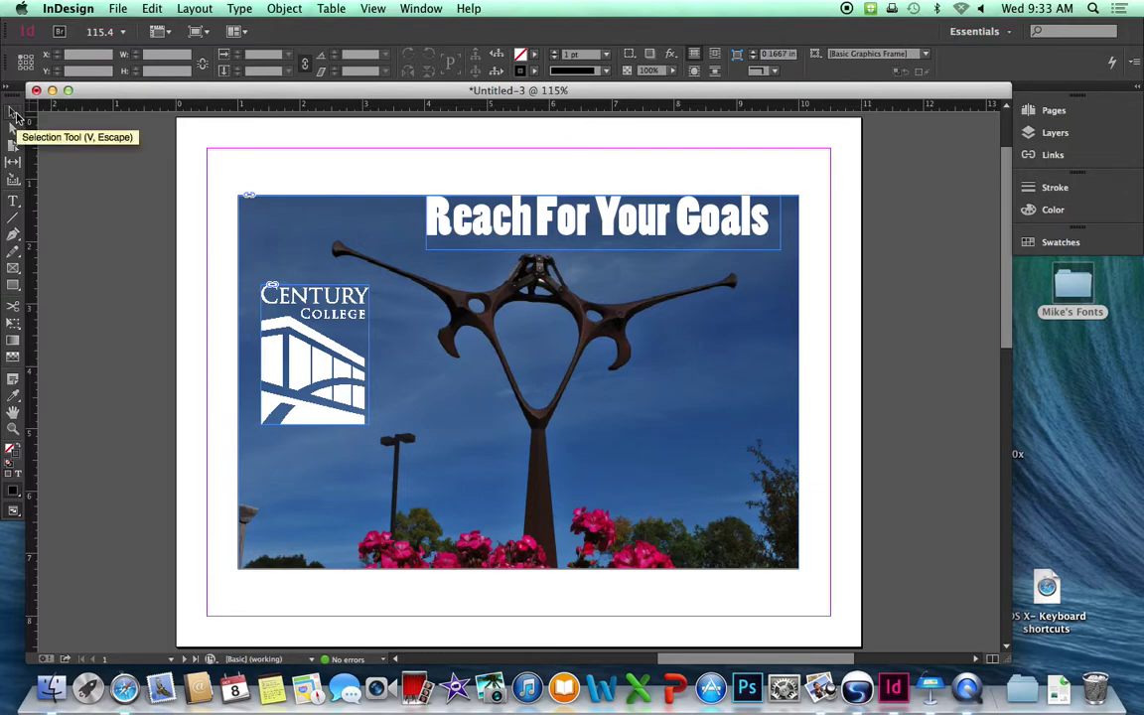
click(540, 228)
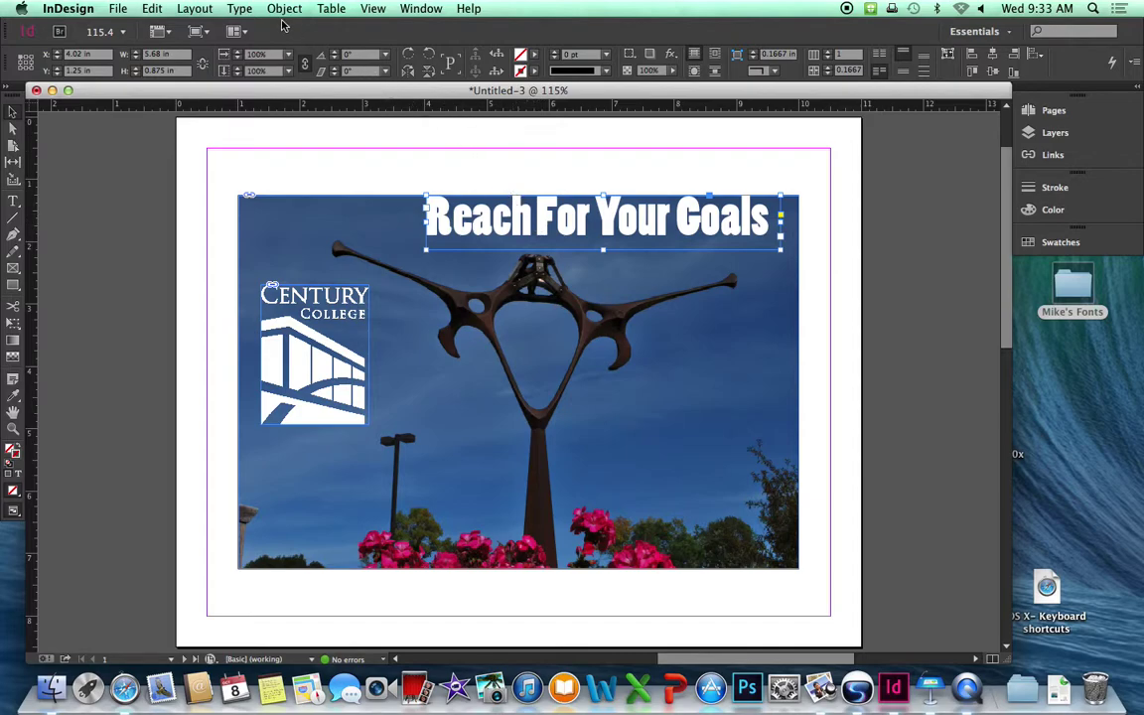
click(238, 9)
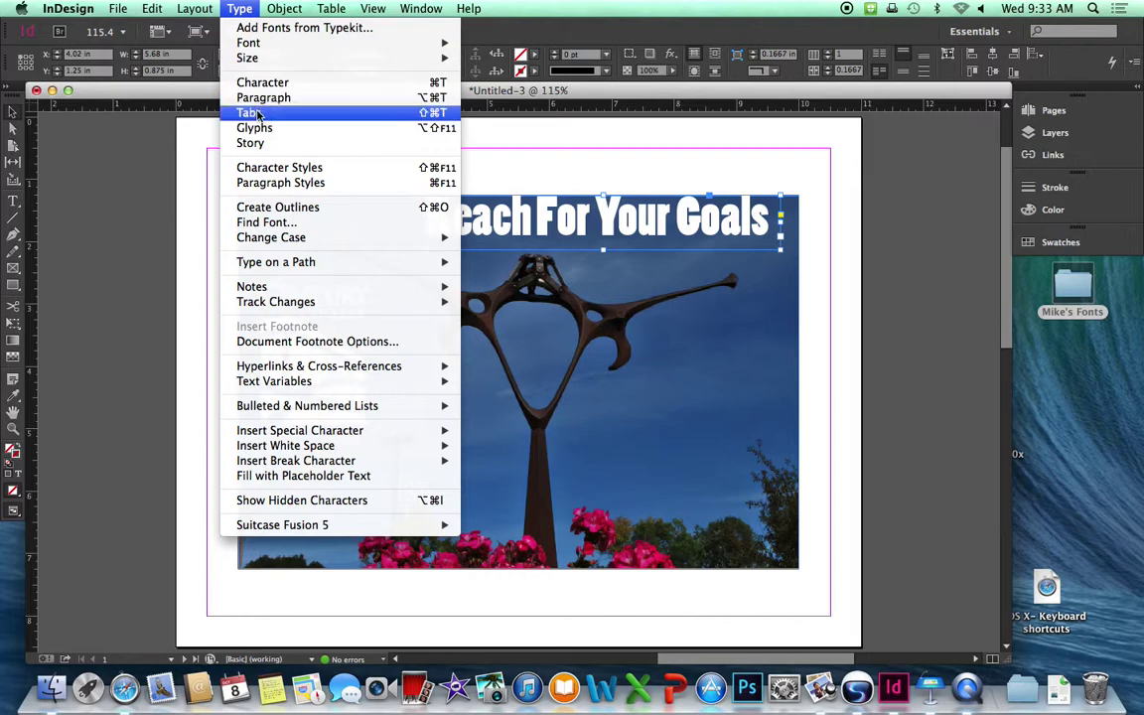
click(266, 207)
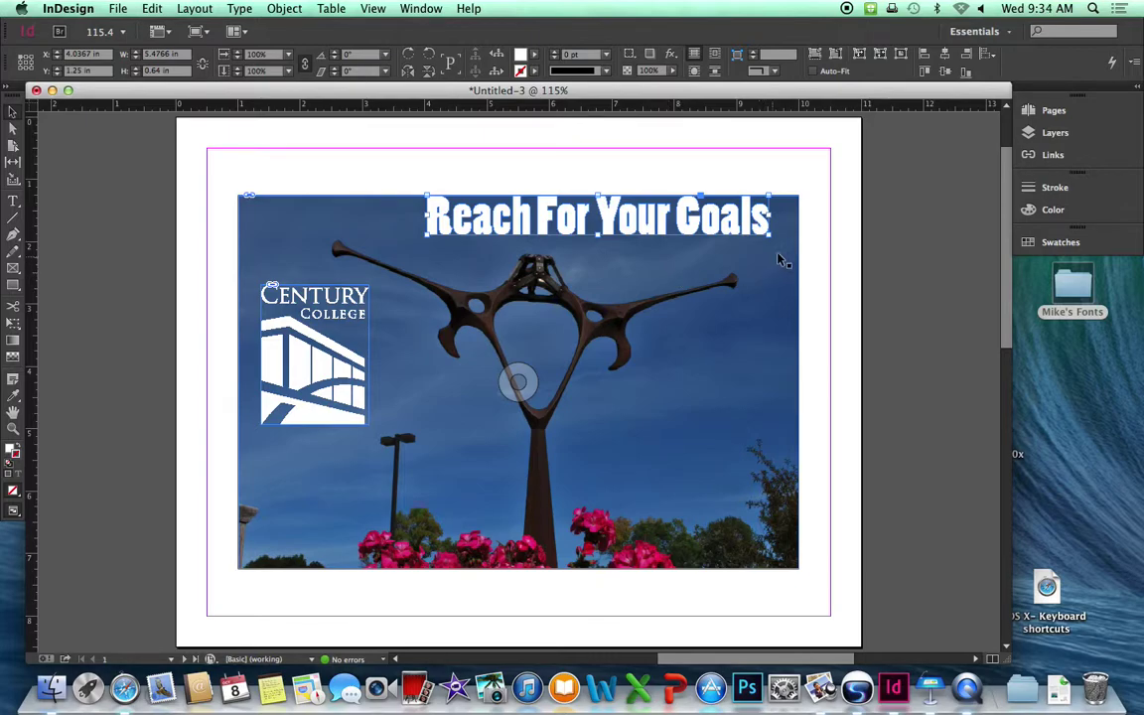
mouse_move(770, 234)
mouse_down()
mouse_move(788, 249)
mouse_move(749, 249)
mouse_move(782, 238)
mouse_up()
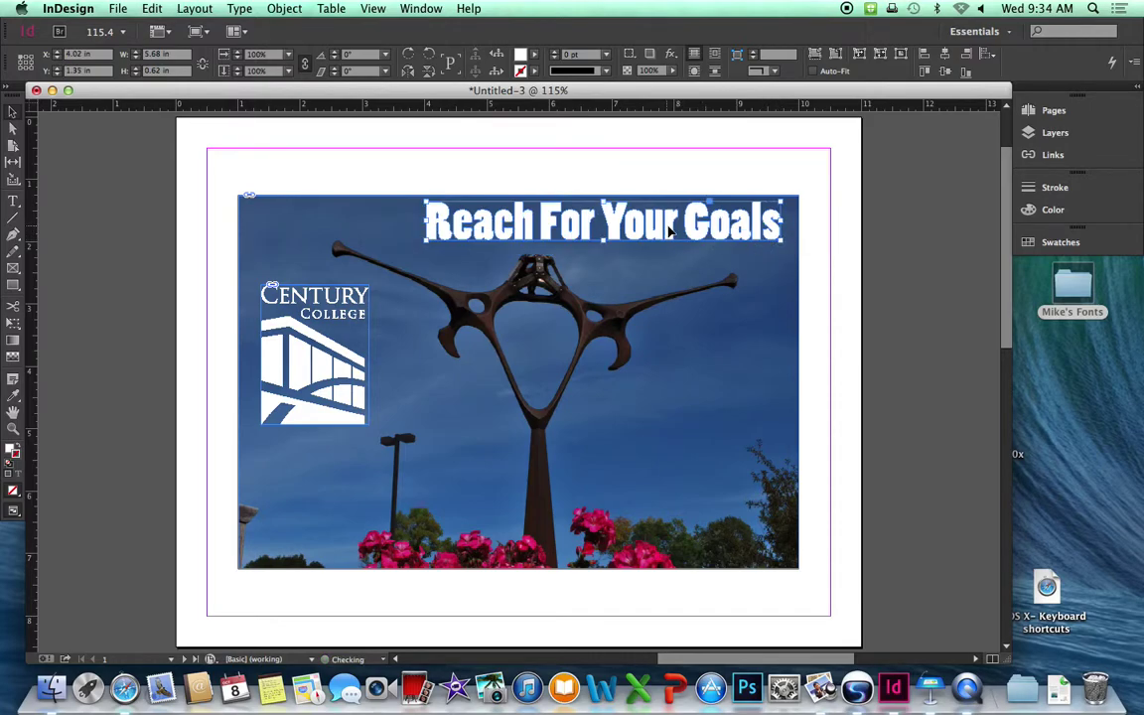
drag(668, 231, 660, 231)
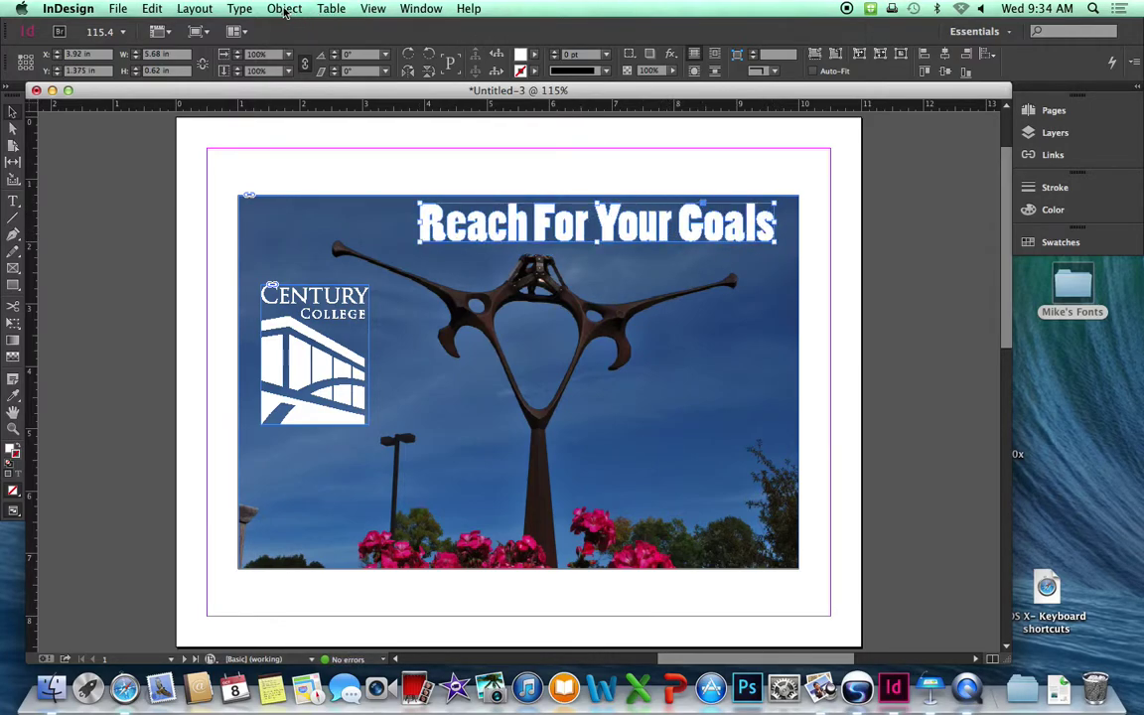
Apply a default Drop Shadow effect (Multiply, 75% opacity) to the outlined headline.
click(285, 9)
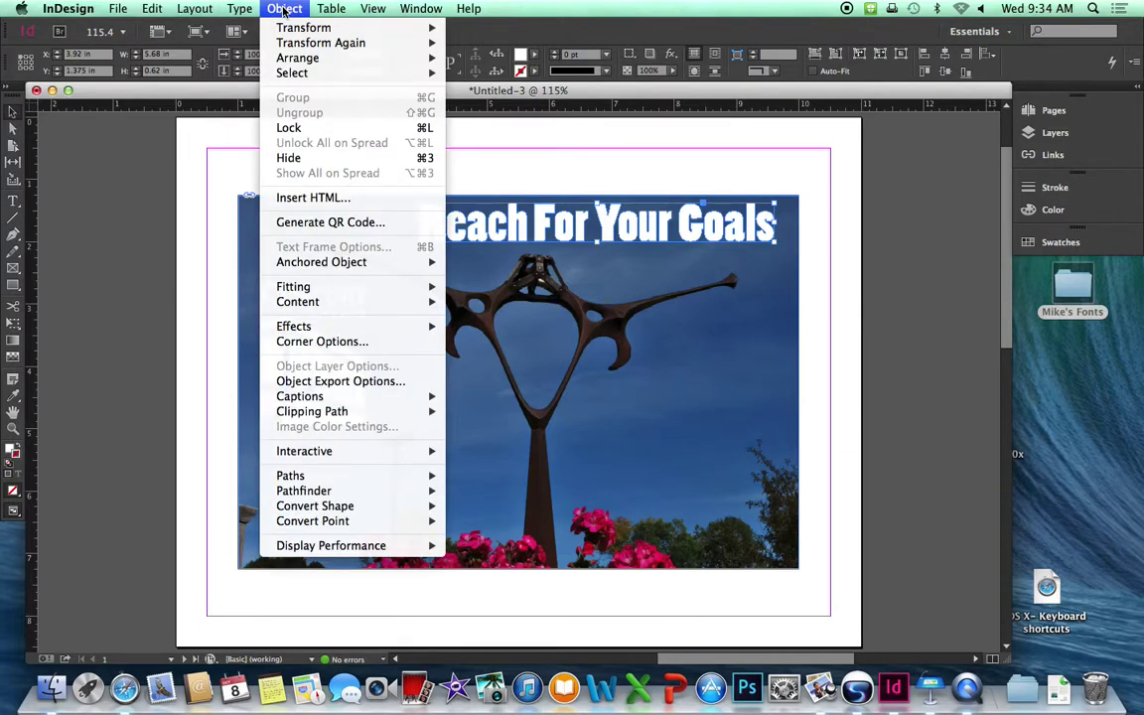
mouse_move(324, 329)
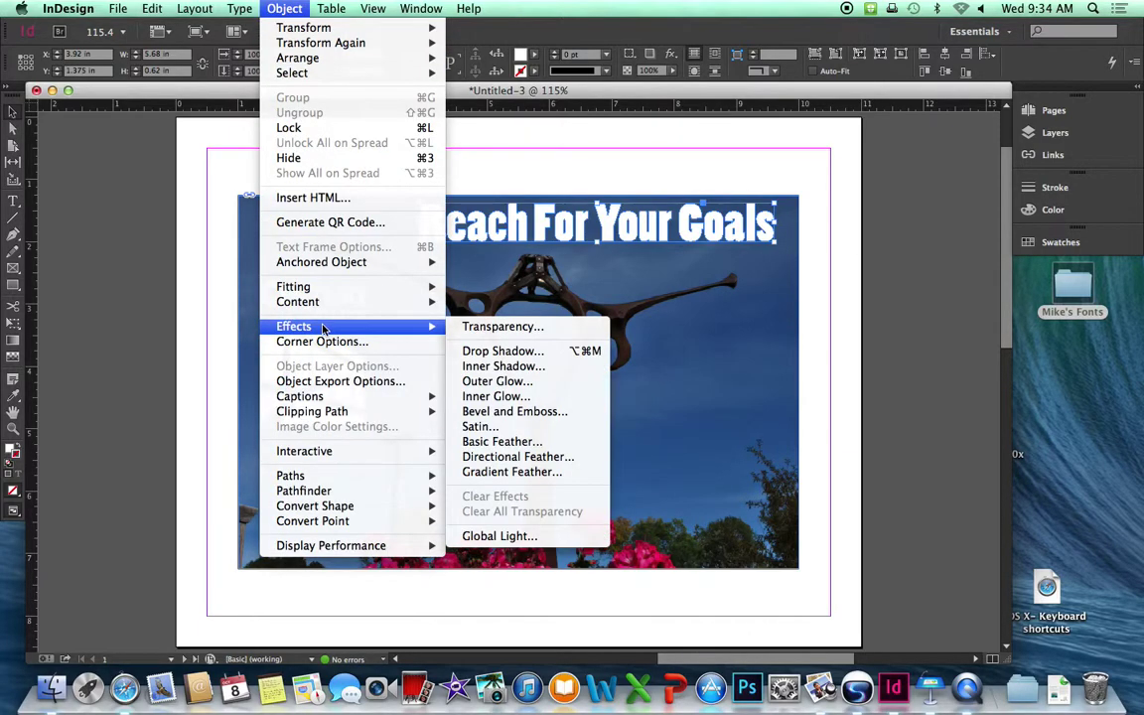
click(503, 351)
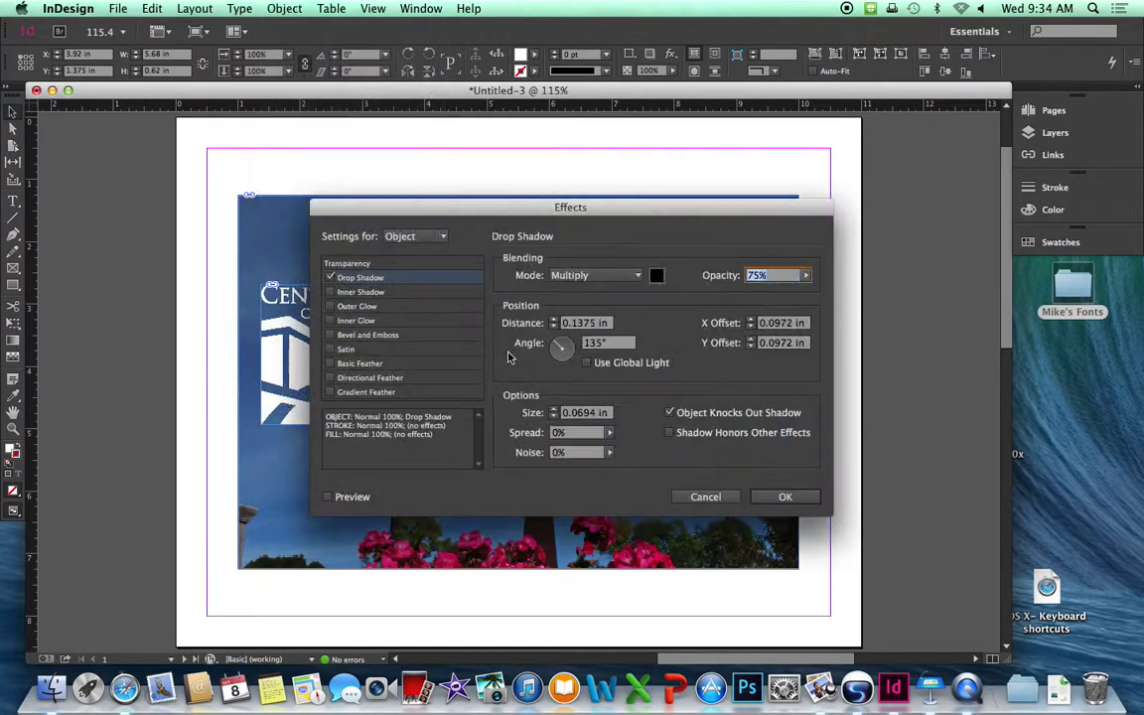
click(804, 502)
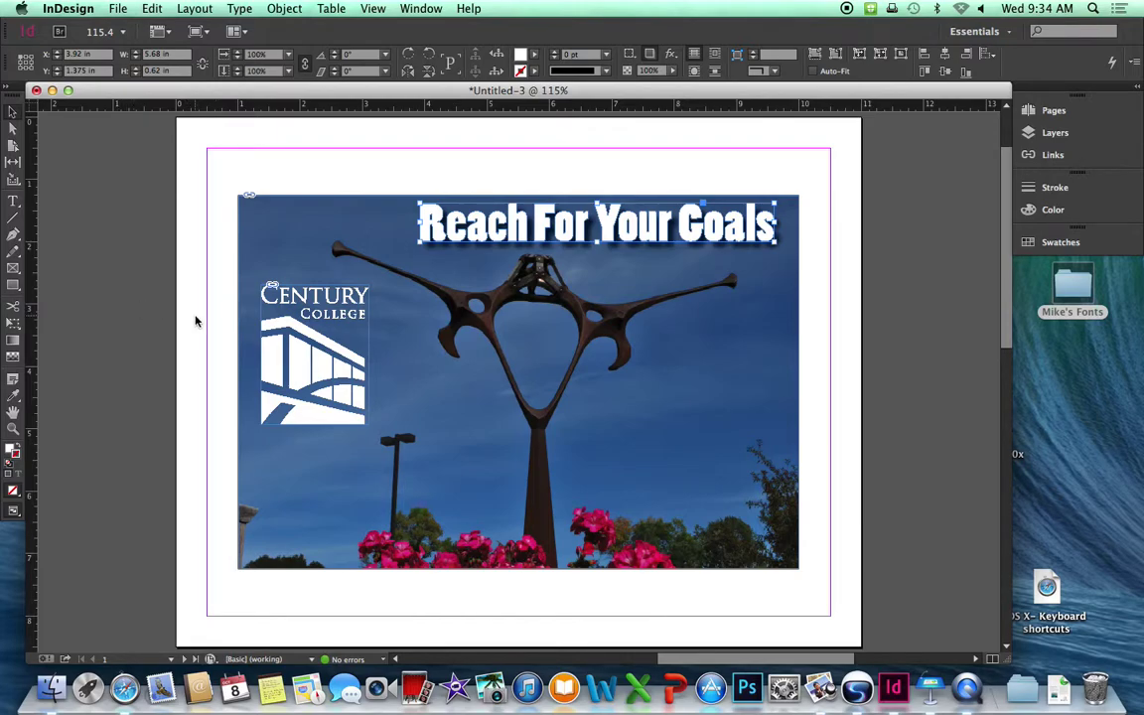
Draw a 9 × 6 in rectangle on page 2.
drag(186, 319, 400, 164)
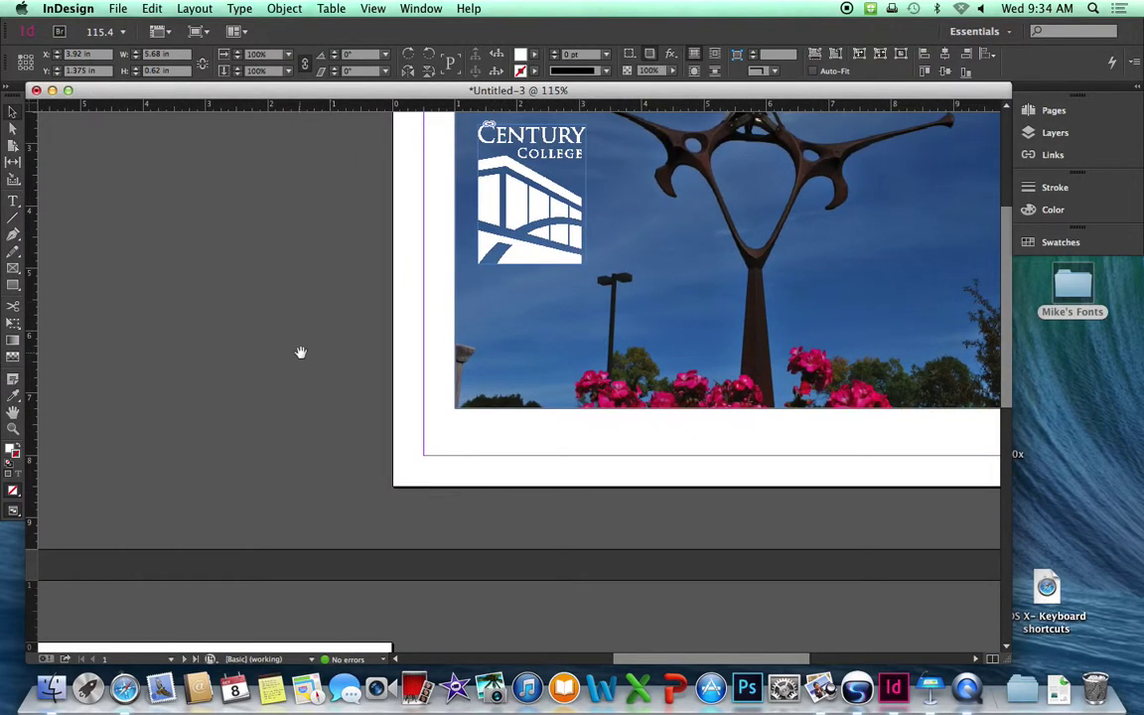
drag(299, 353, 539, 168)
drag(380, 377, 672, 69)
drag(954, 423, 898, 361)
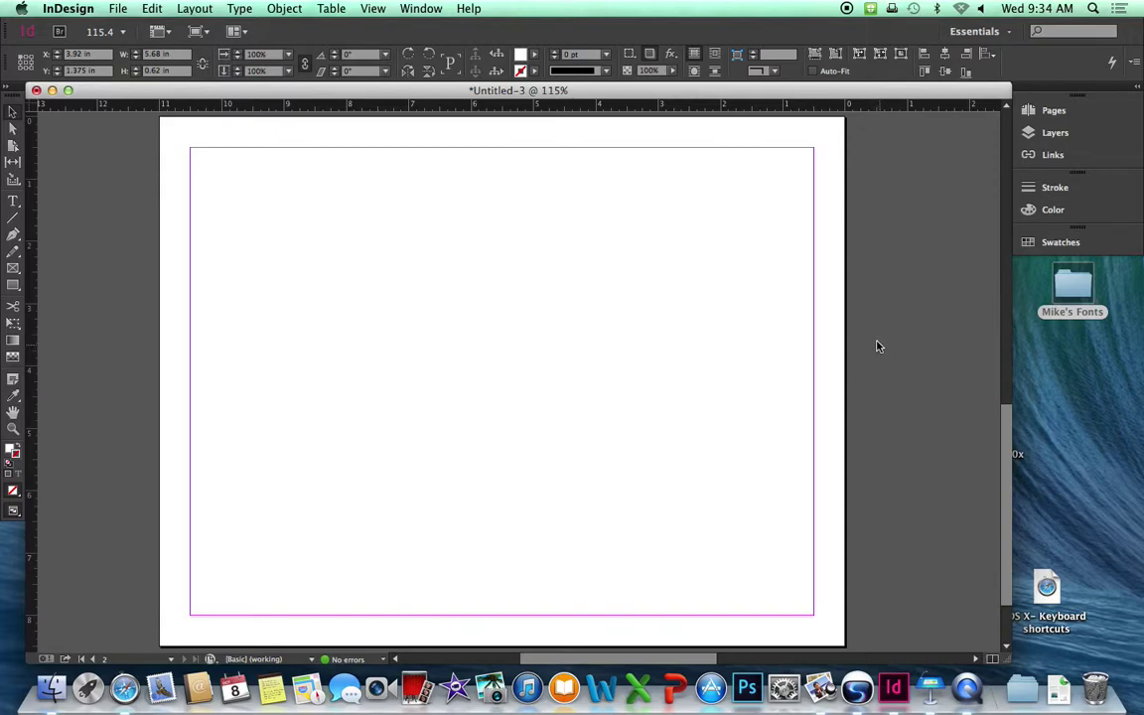
click(14, 287)
click(306, 235)
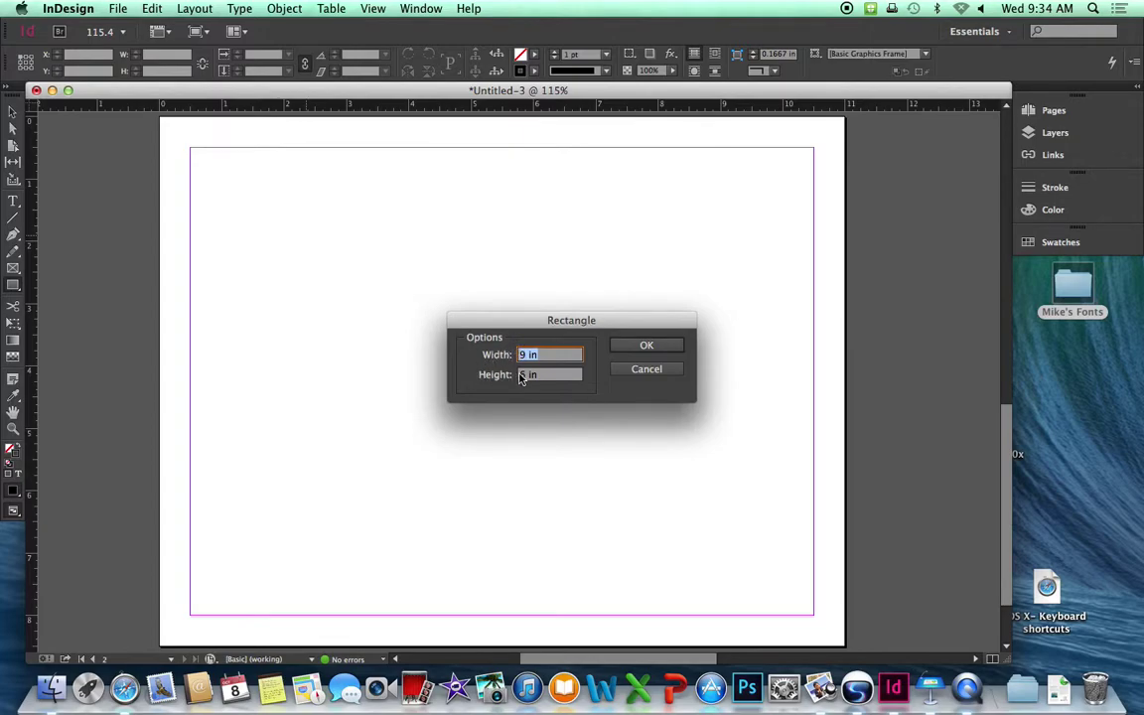
click(663, 347)
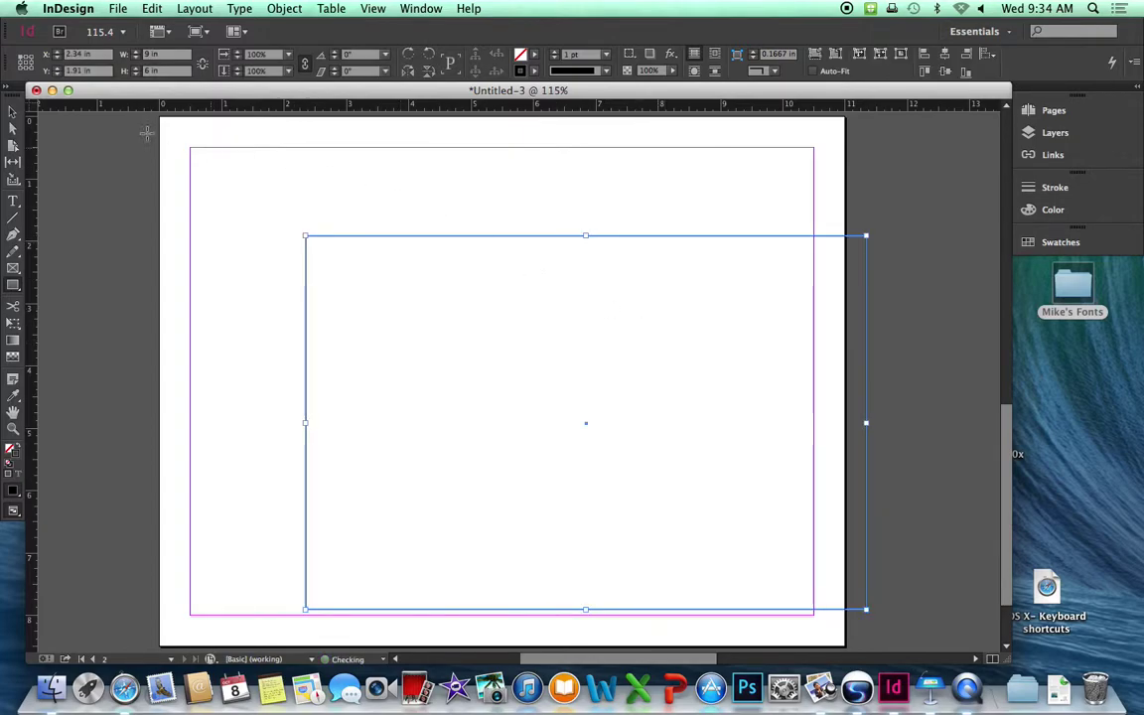
Move the rectangle inside the margins to X 1 in, Y 1.25 in.
click(12, 111)
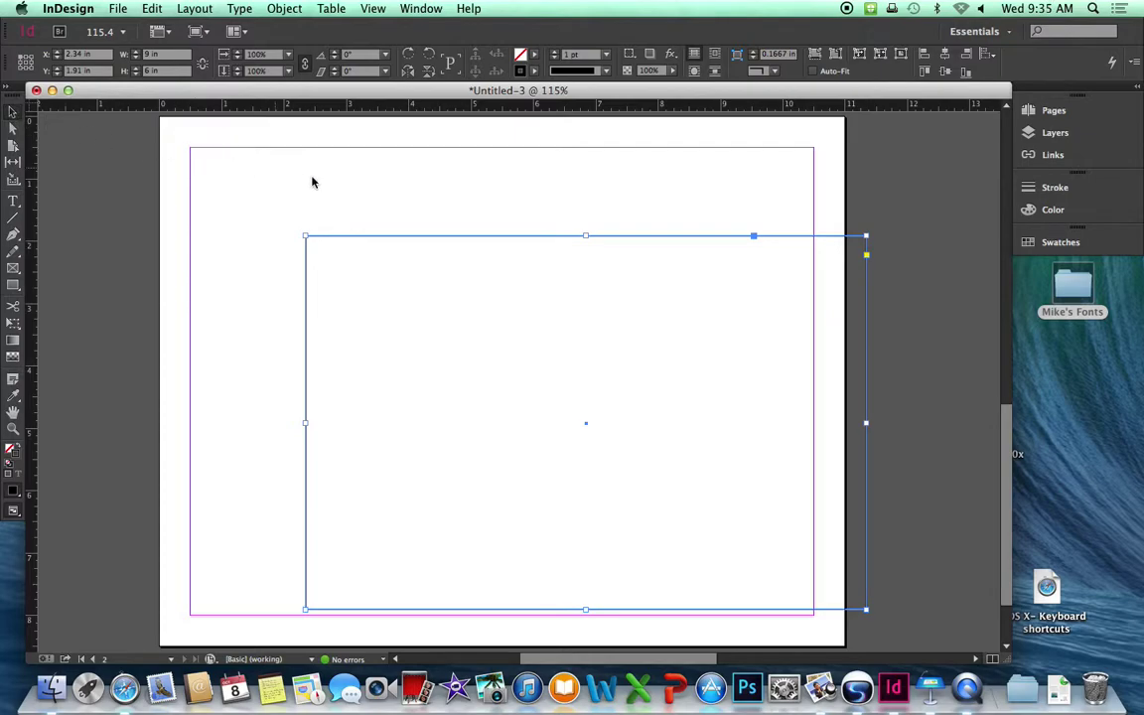
drag(435, 238, 353, 203)
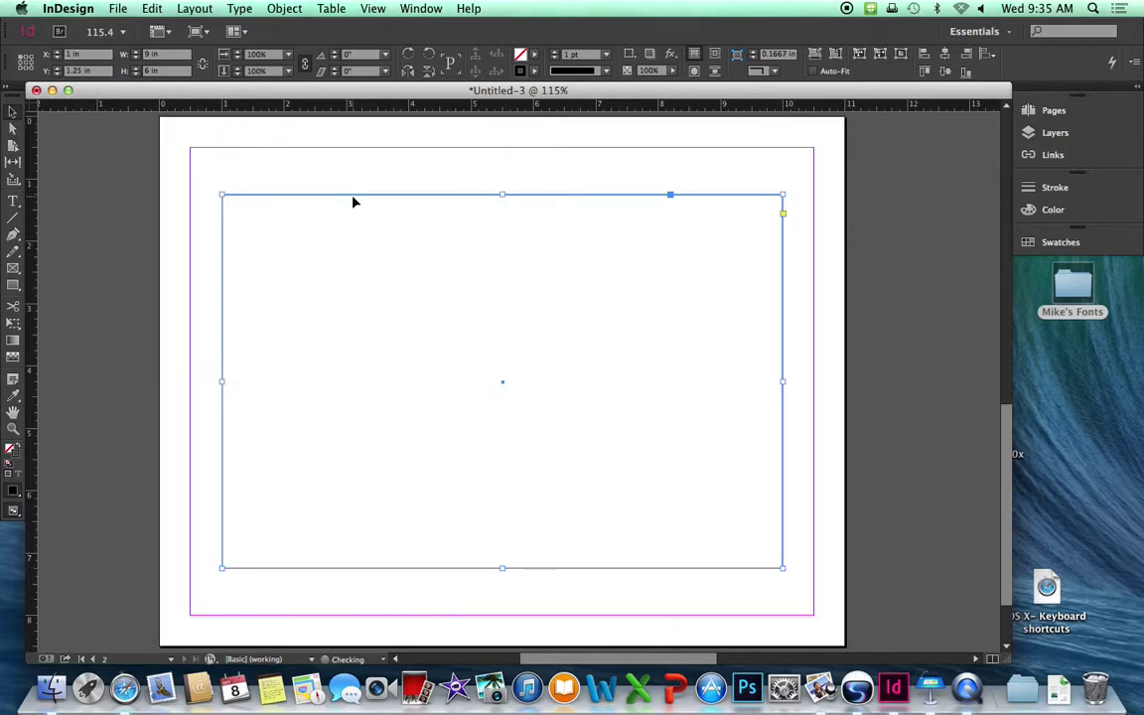
click(106, 177)
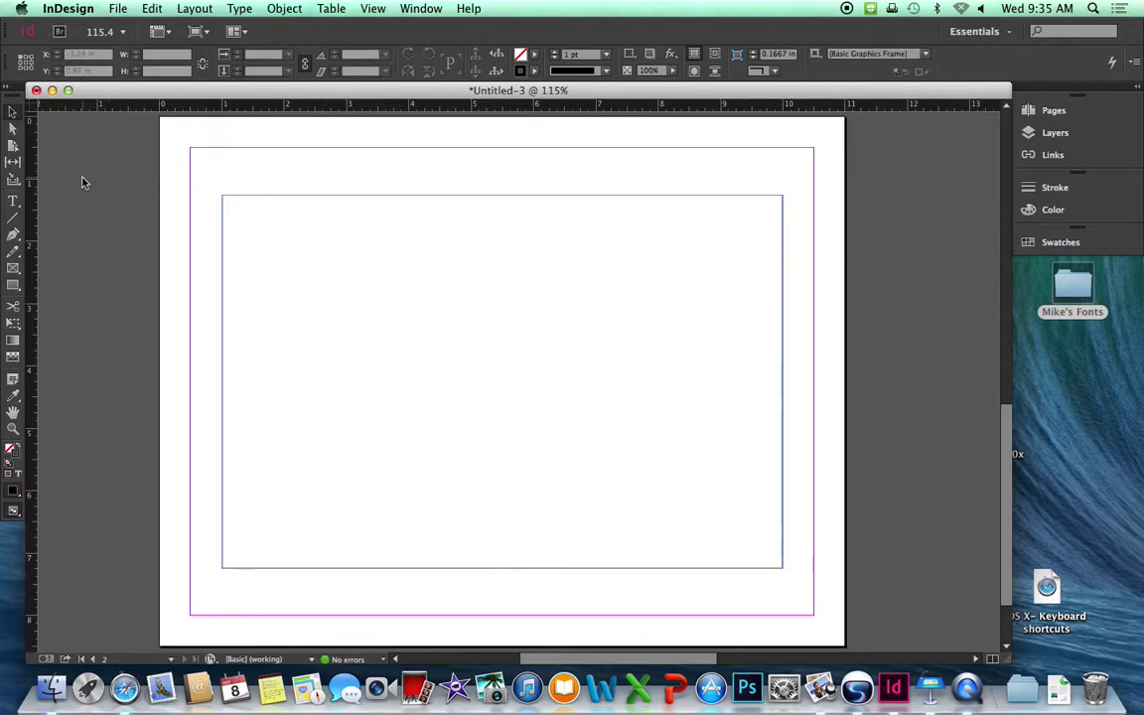
Draw a vertical 1 pt line about 4.9 in long down the rectangle's centre.
click(13, 217)
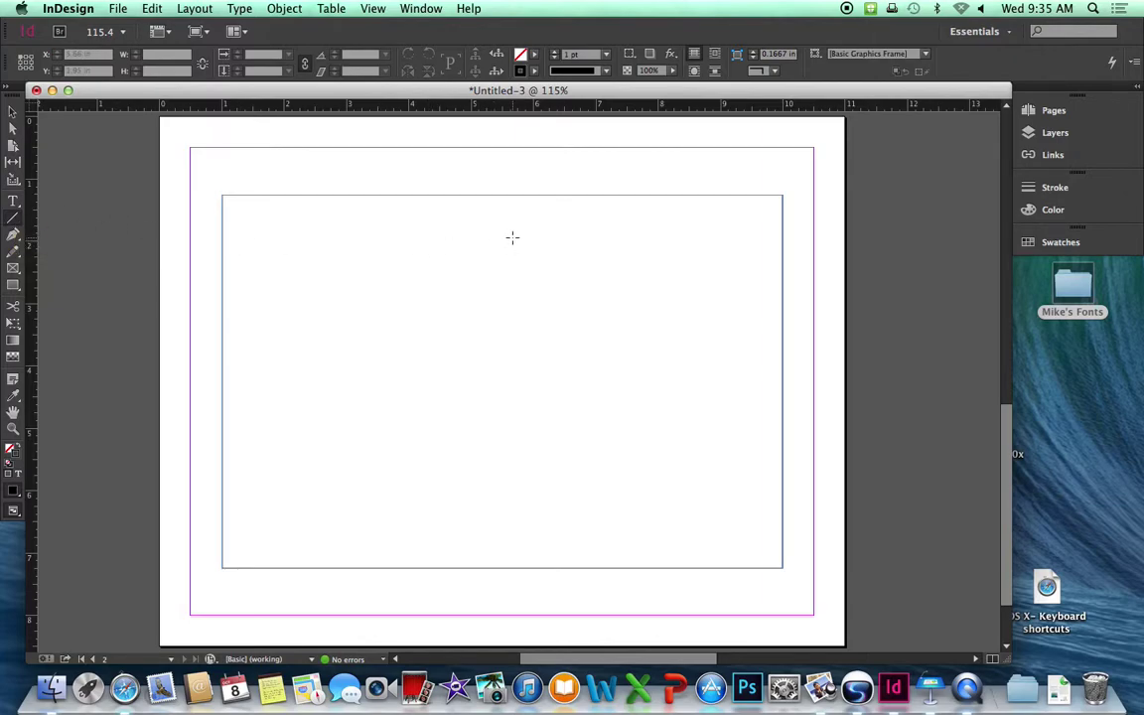
drag(513, 237, 515, 544)
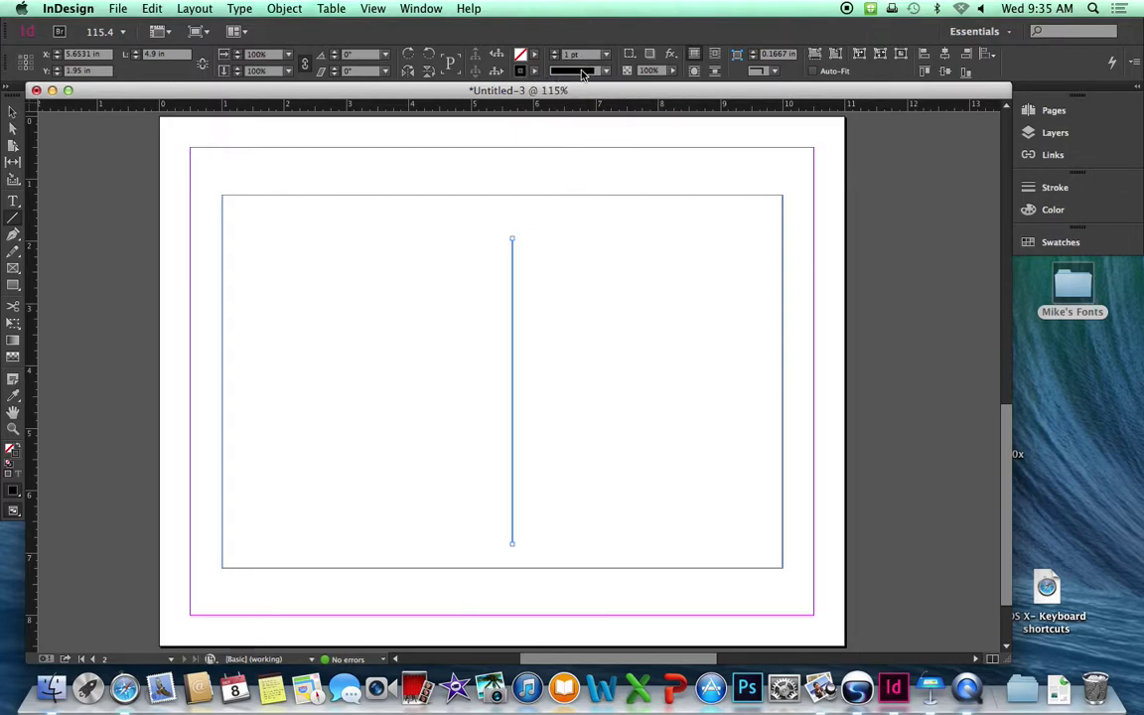
click(10, 114)
click(103, 124)
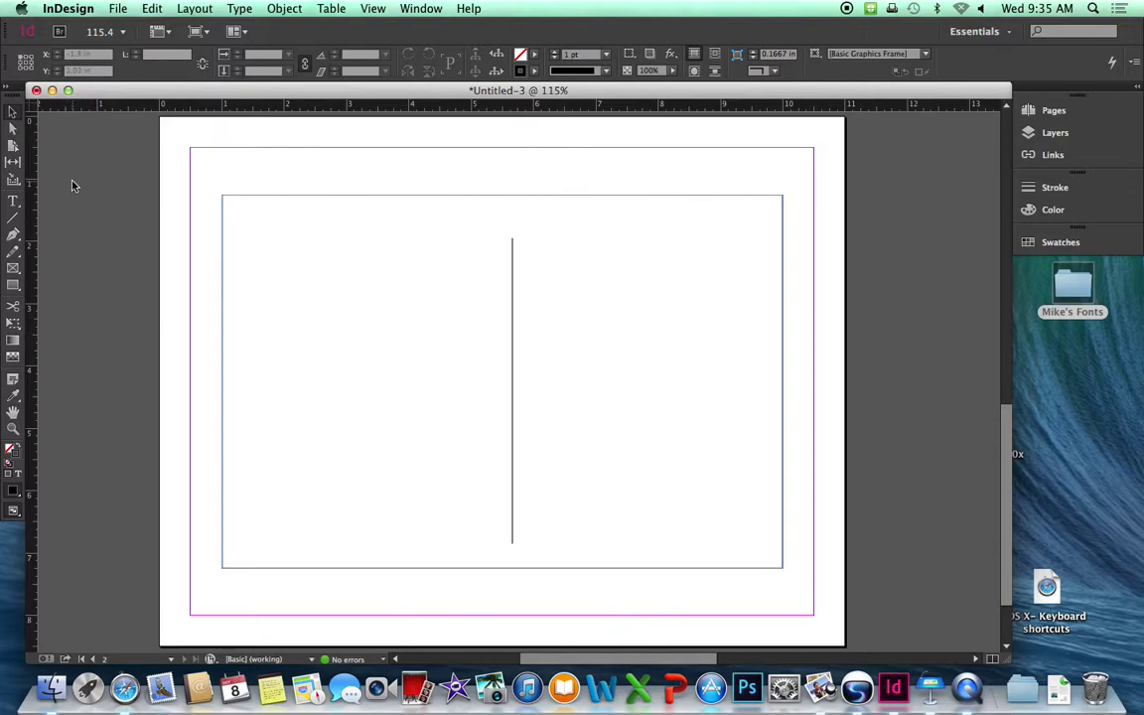
Draw text frames at top-left, lower-left, right-middle and a small stamp frame top-right.
click(13, 202)
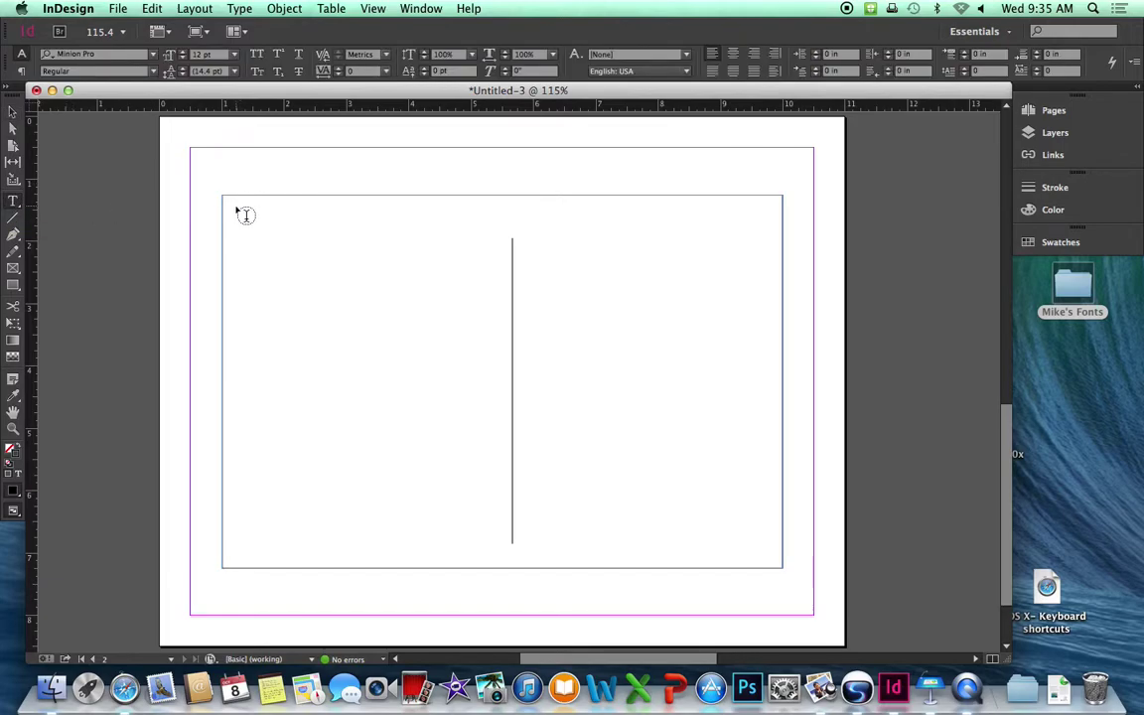
drag(235, 208, 481, 287)
drag(235, 314, 491, 544)
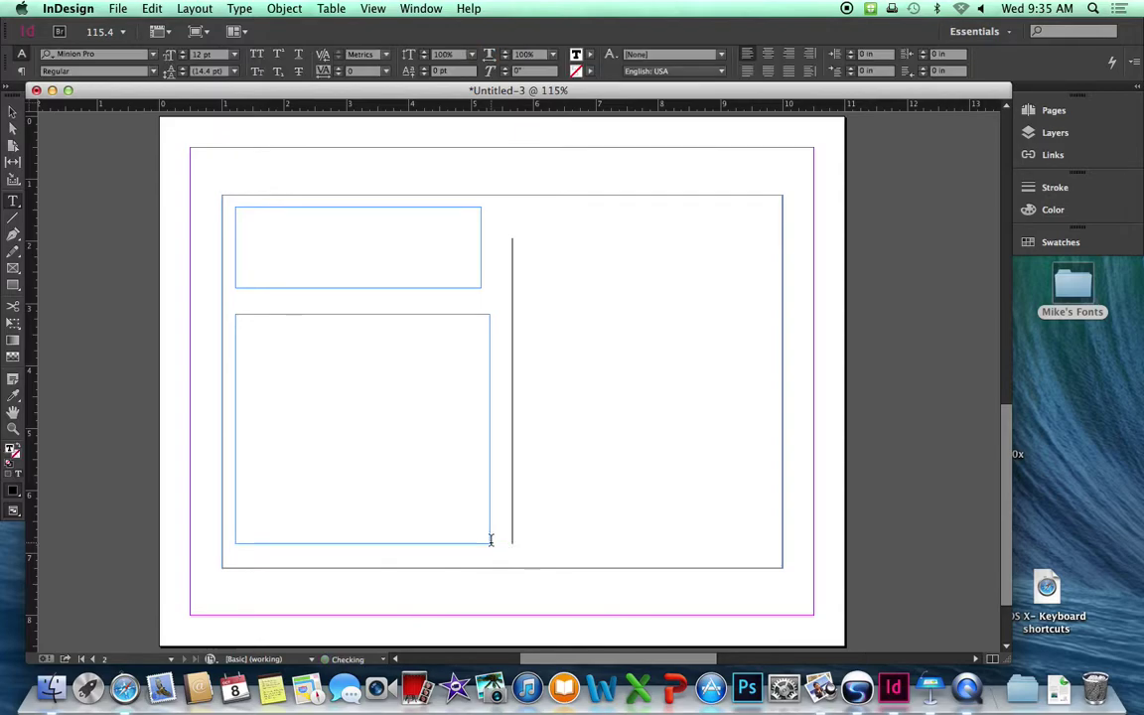
drag(539, 331, 758, 458)
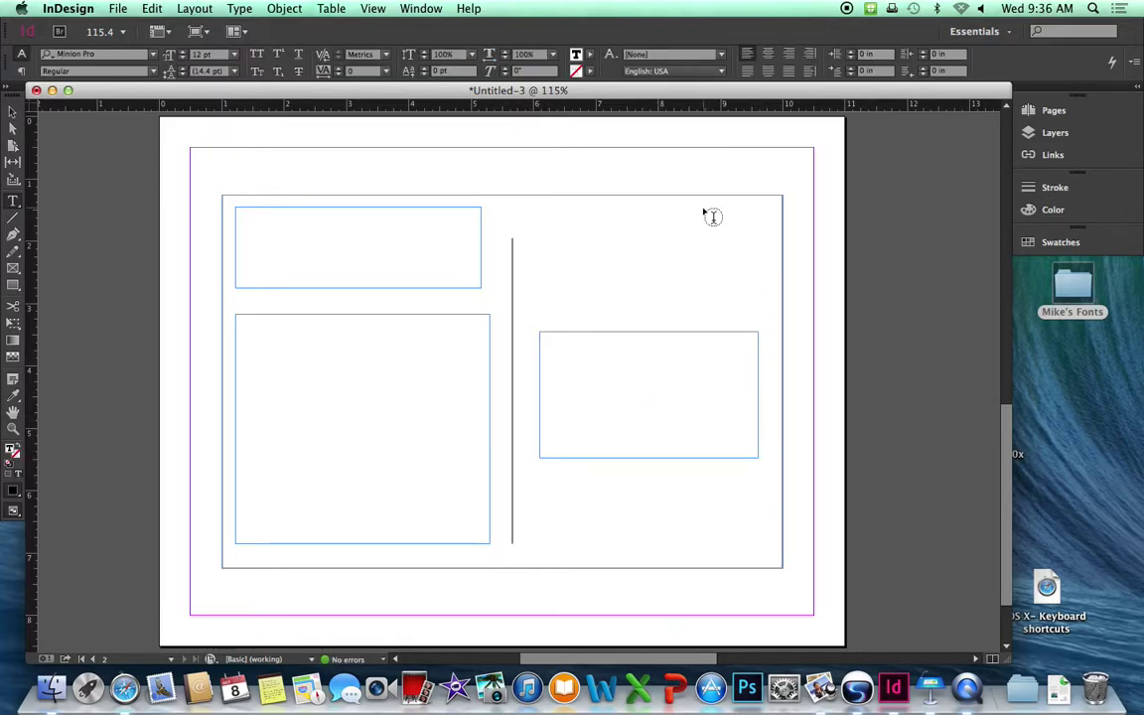
drag(707, 211, 767, 283)
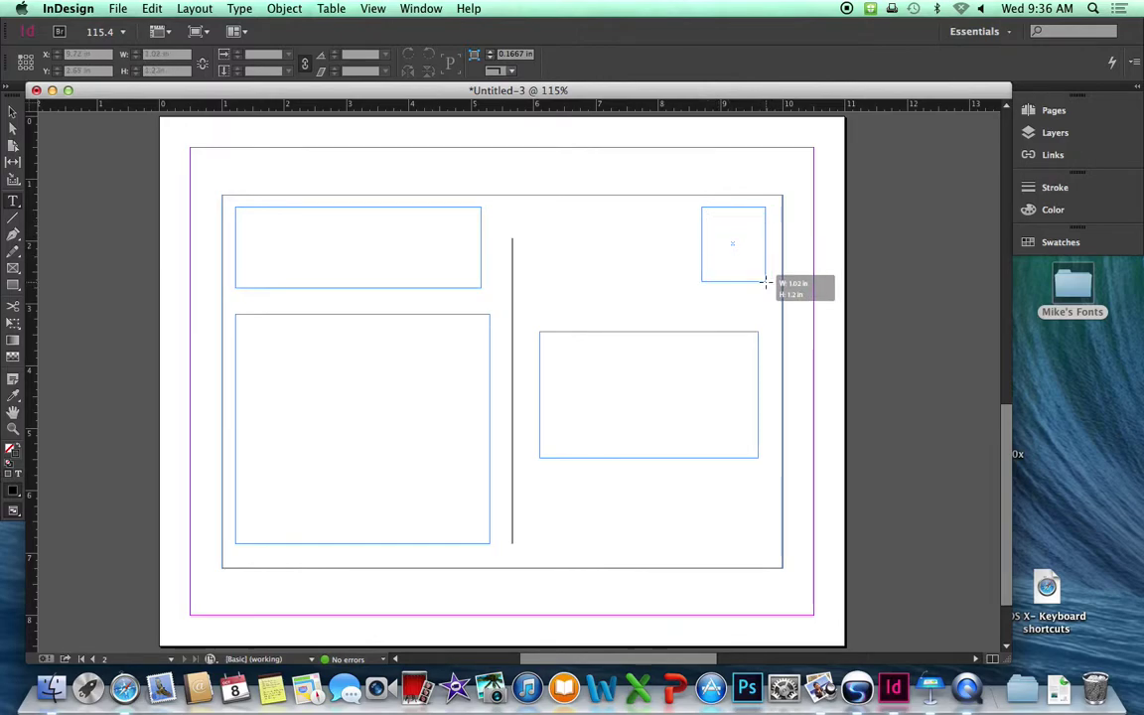
drag(766, 283, 766, 282)
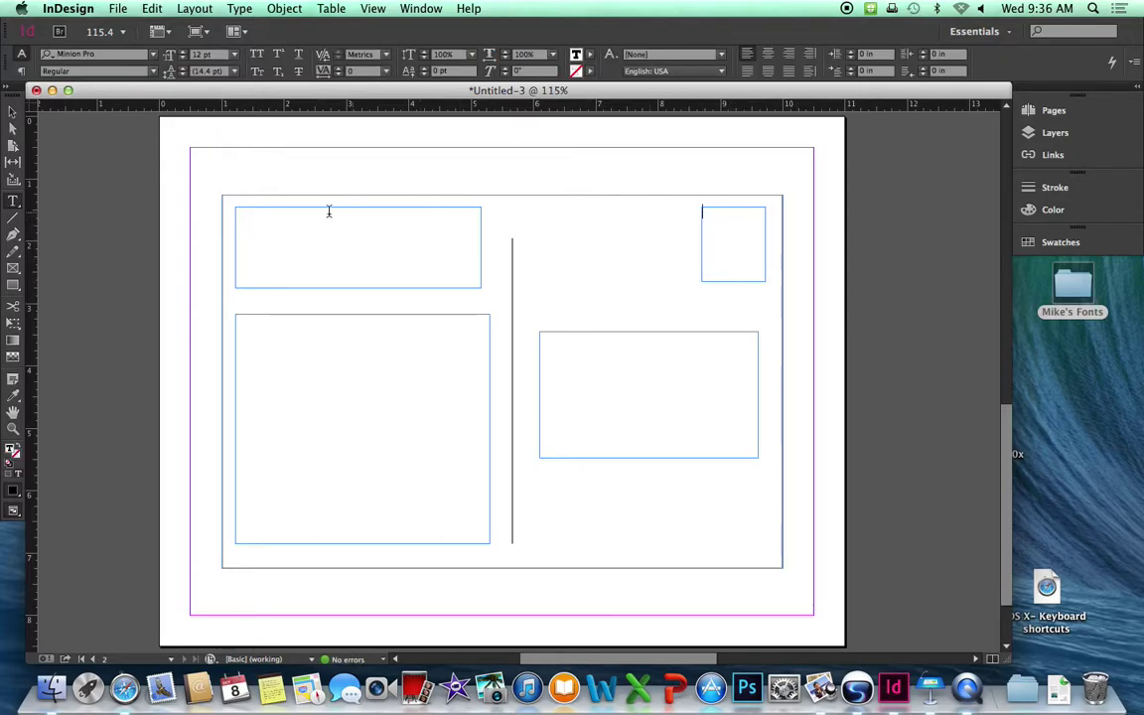
click(268, 222)
Type 'This is the Century Campus…' in the top-left frame in 18 pt Times New Roman.
click(152, 55)
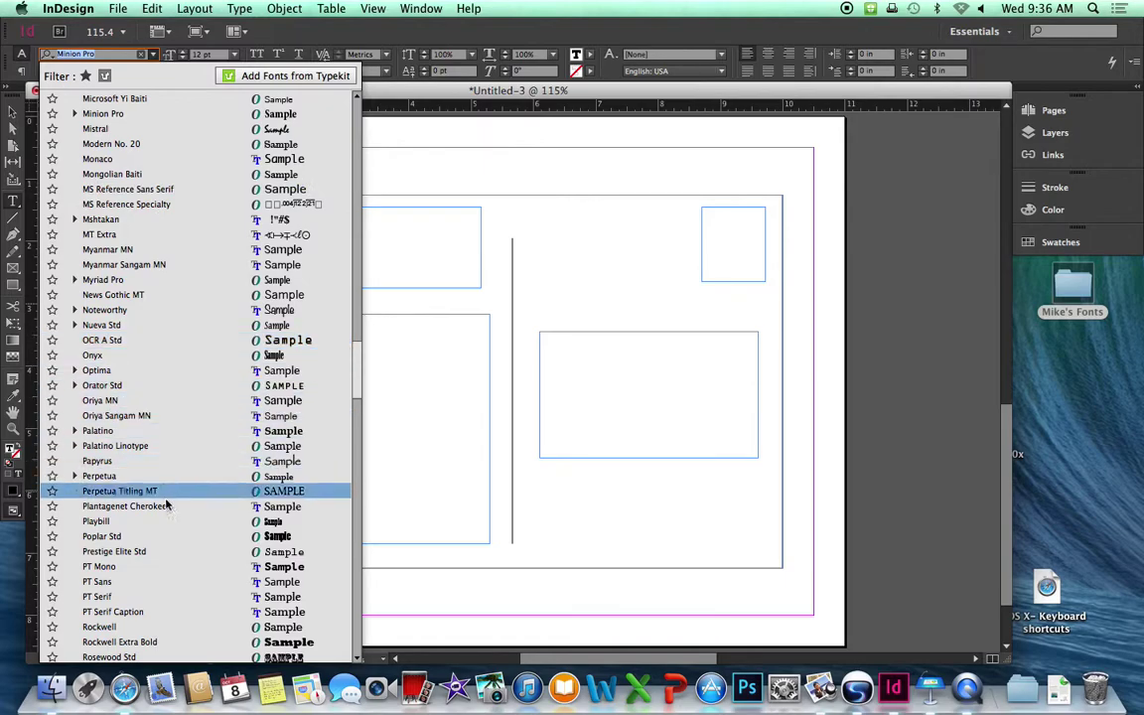
scroll(170, 517, down, 10)
scroll(169, 517, down, 3)
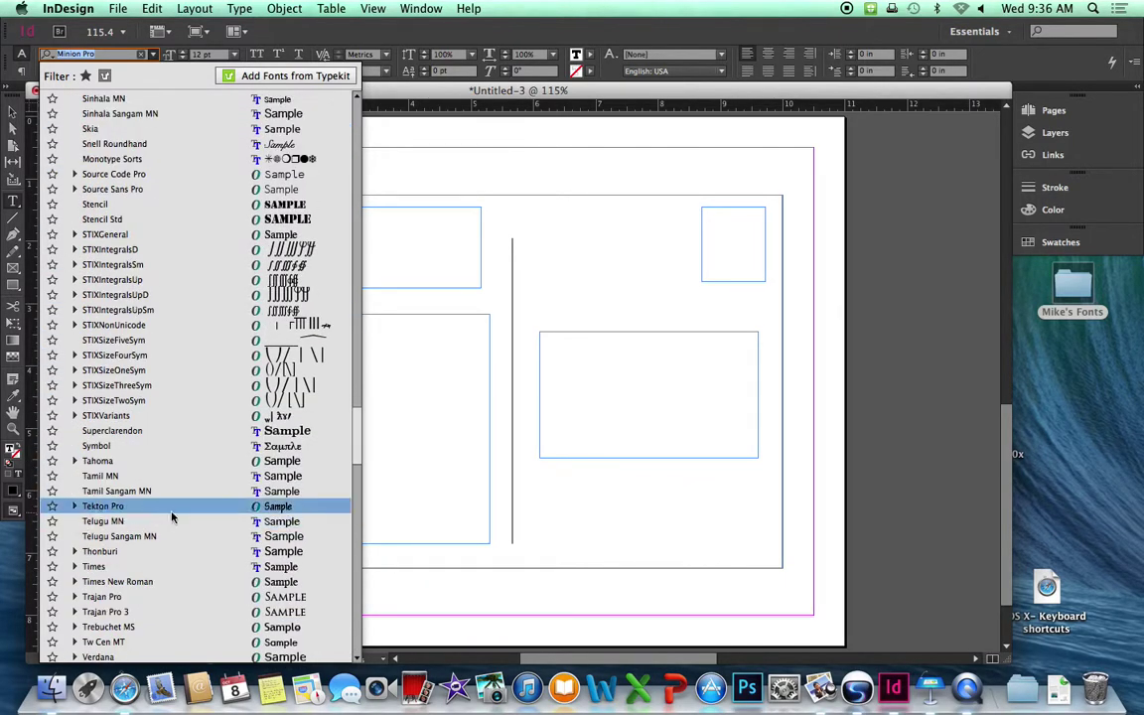
scroll(170, 517, down, 3)
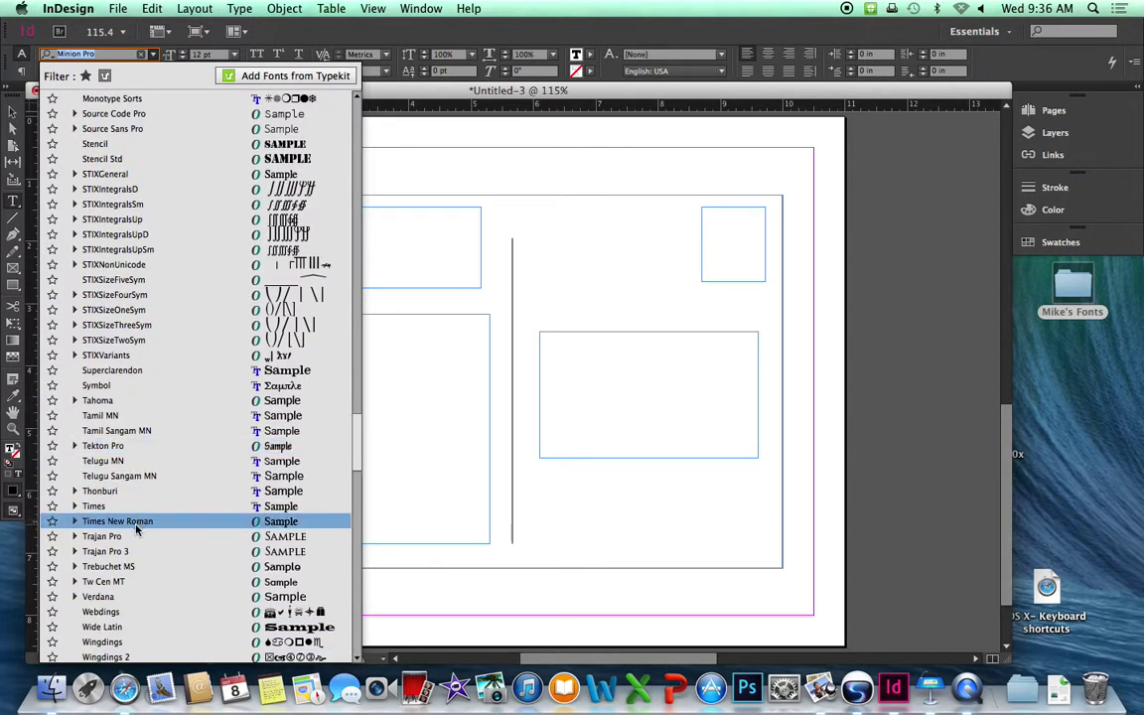
click(171, 522)
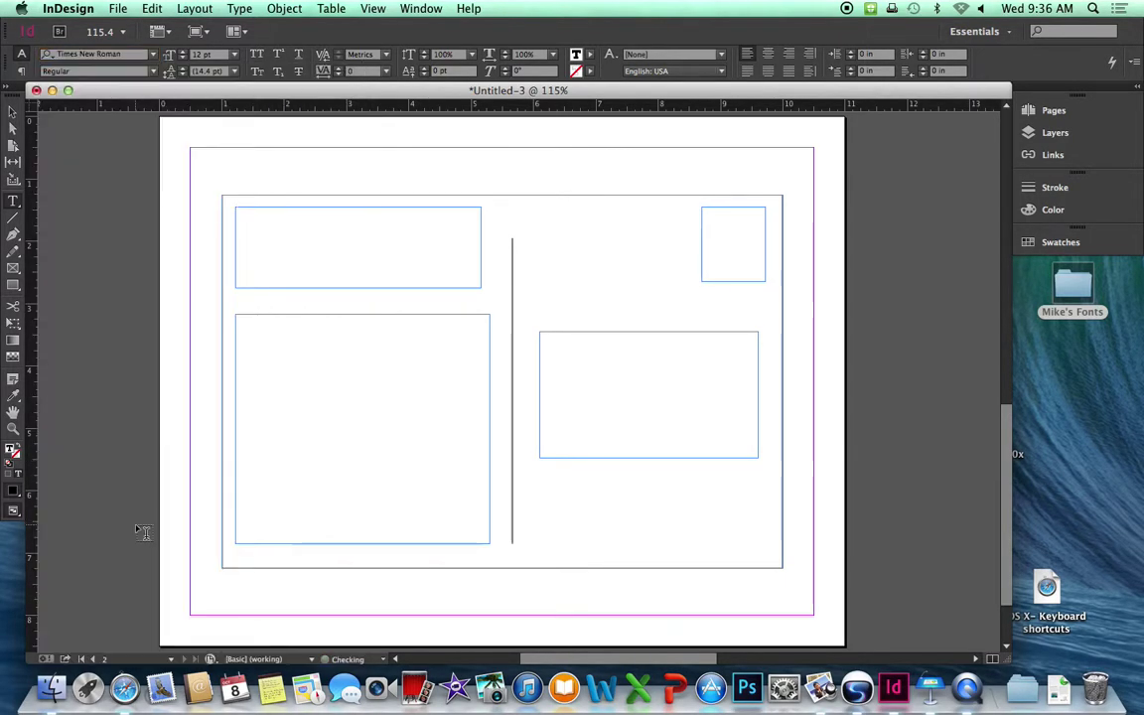
click(234, 55)
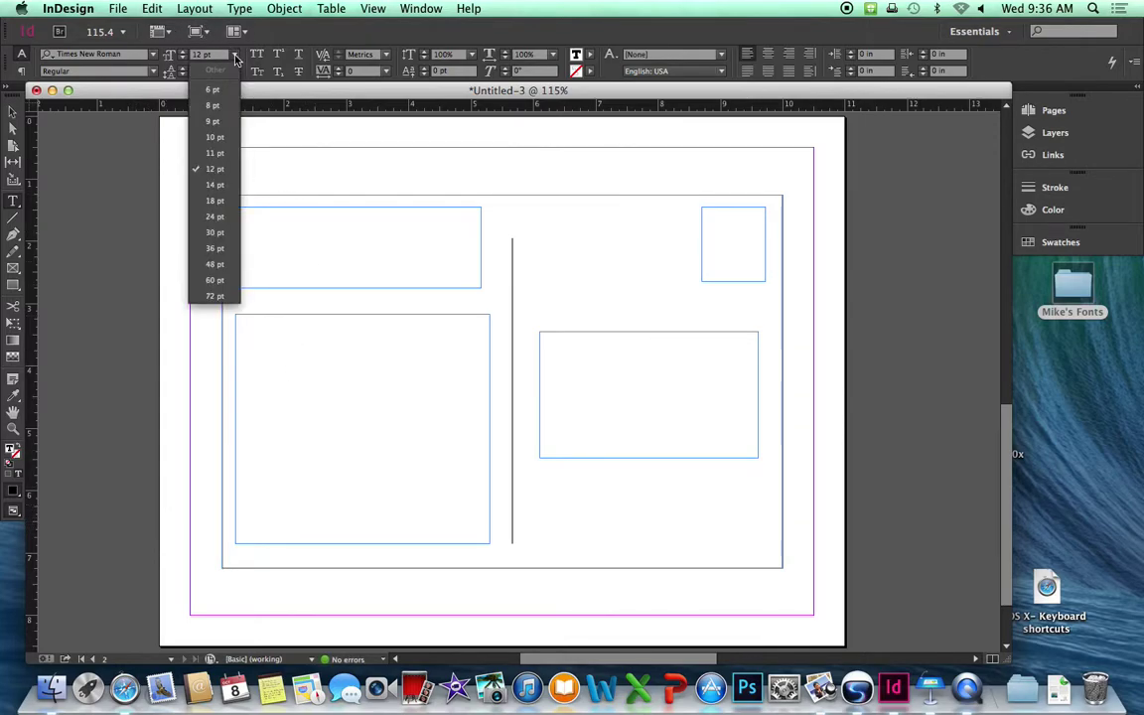
click(214, 201)
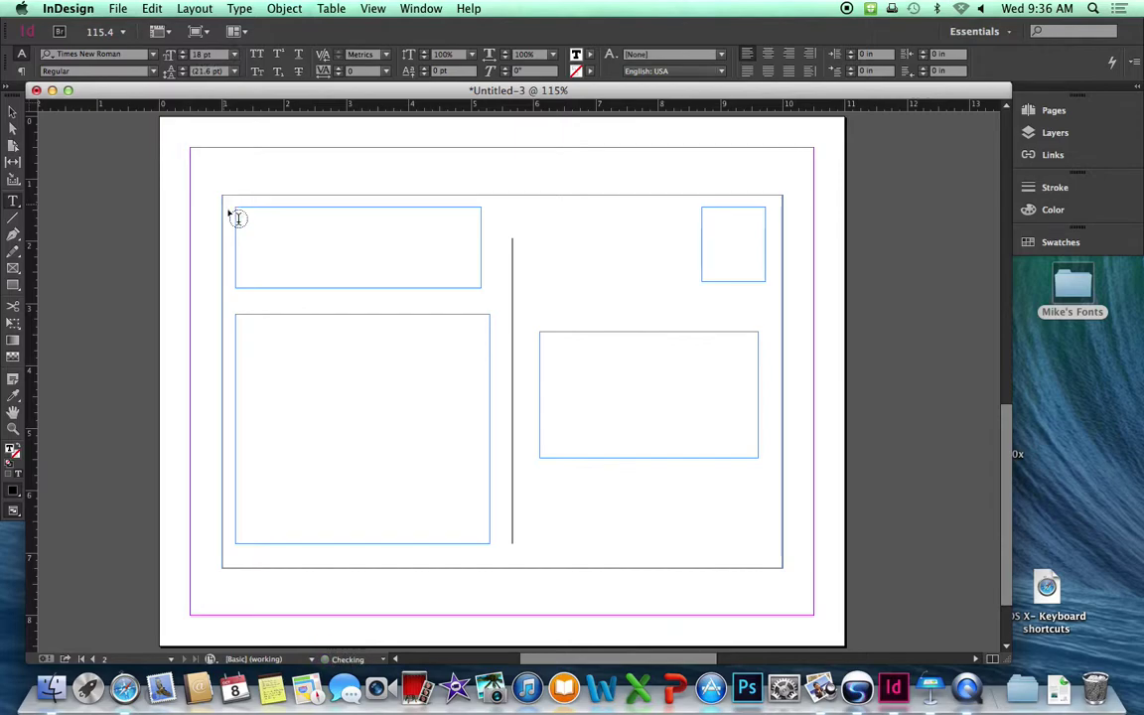
click(312, 242)
text(This is the Century Camp)
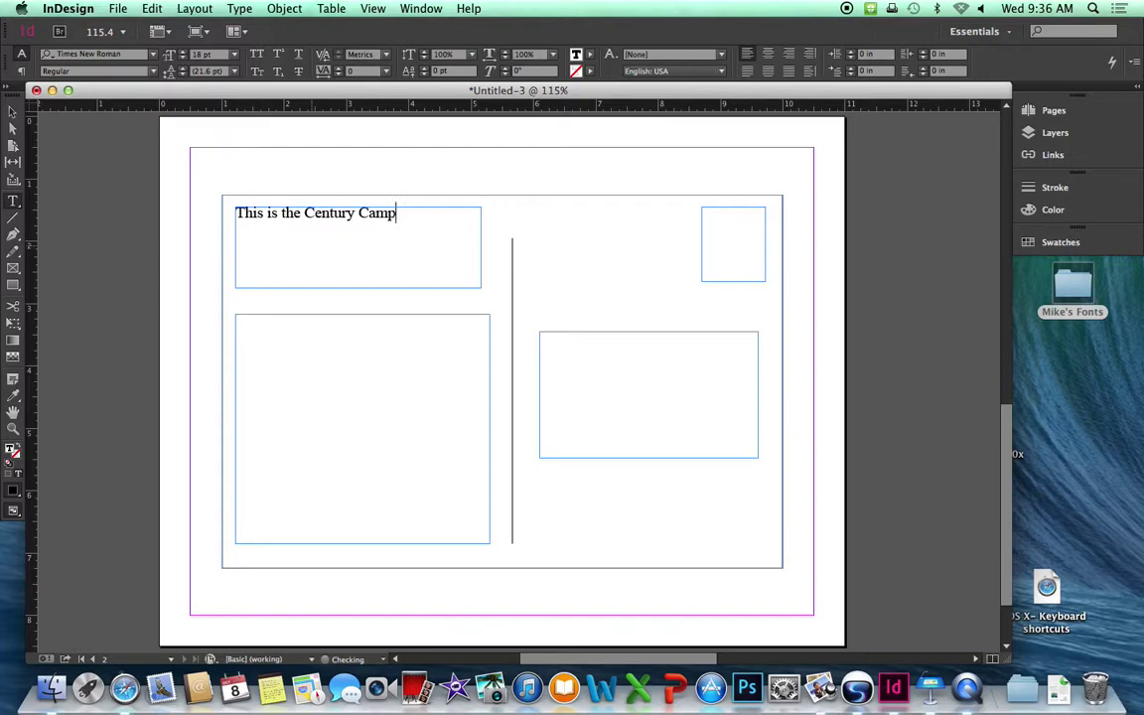
text(us sodfhsodfjsodfjsdofjsdfo.)
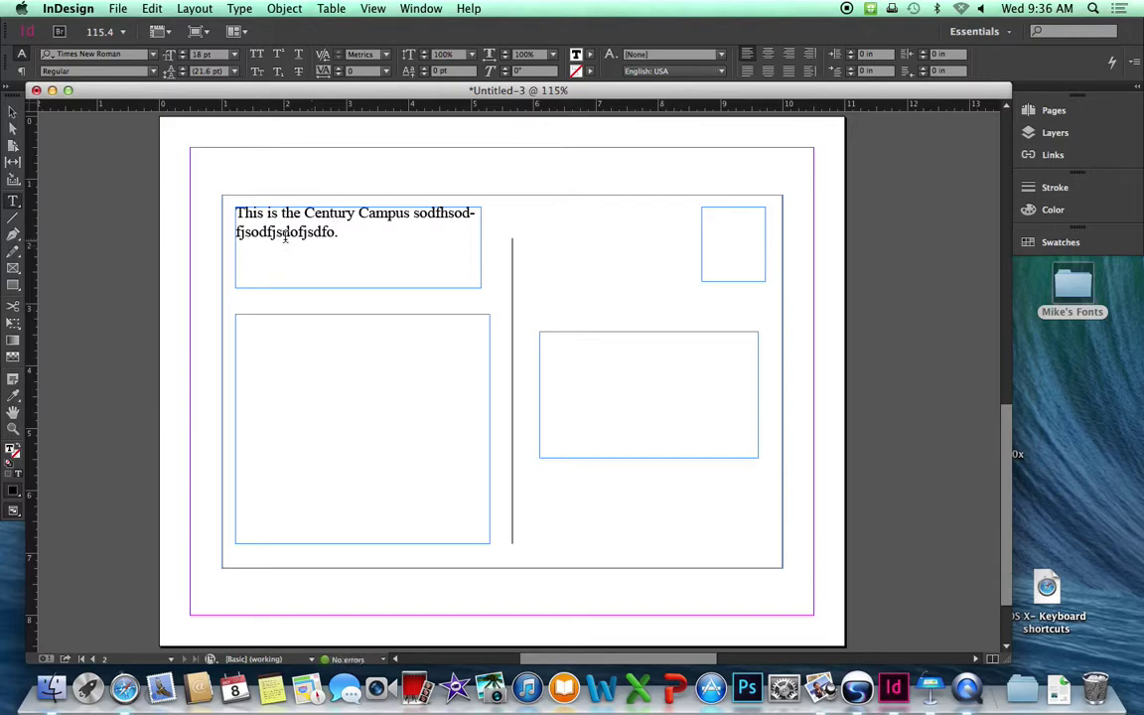
Set the lower-left frame's type to the always forever font at 30 pt.
click(279, 335)
click(153, 55)
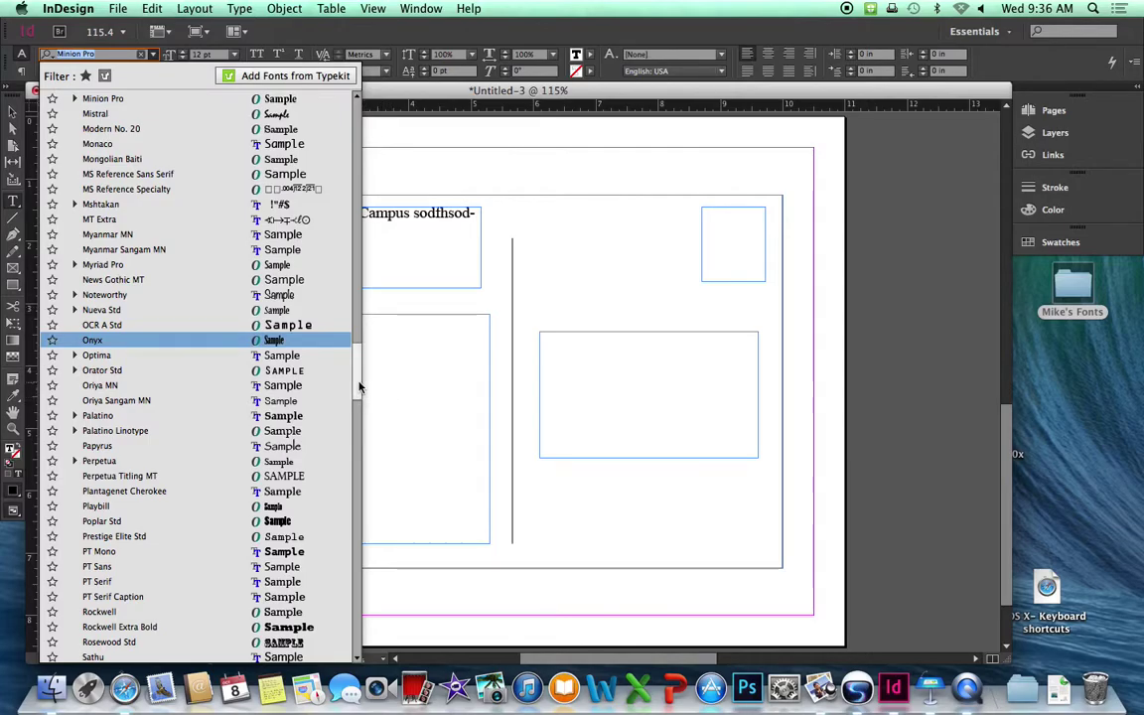
drag(356, 348, 353, 139)
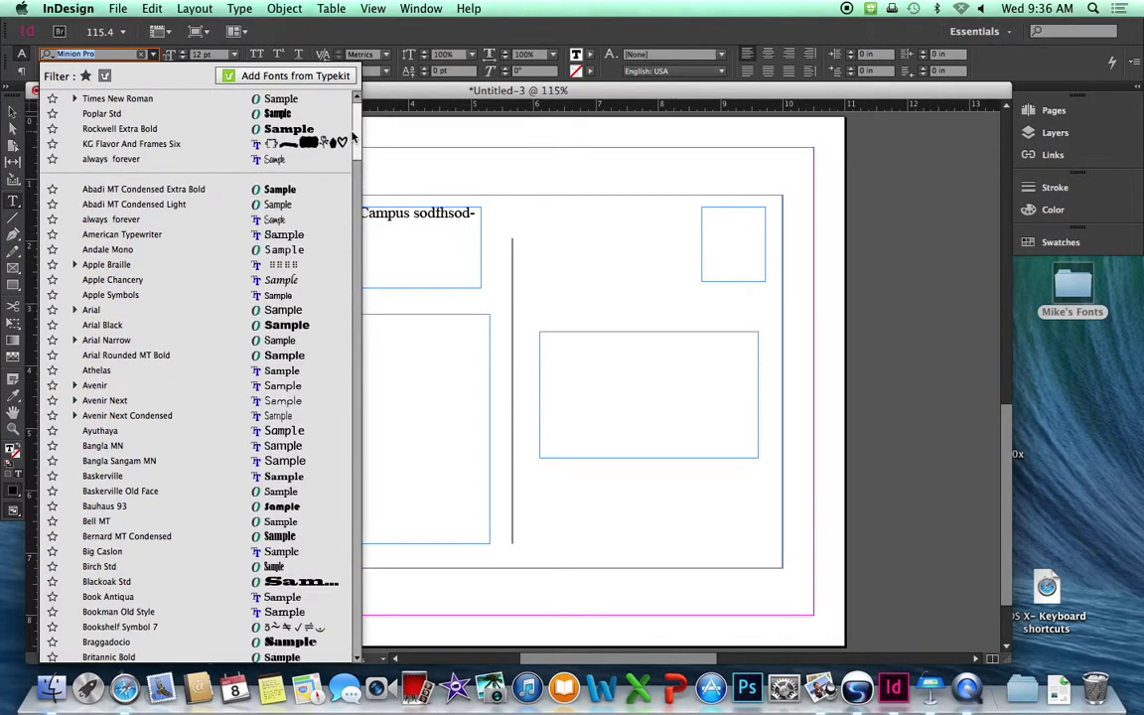
click(125, 220)
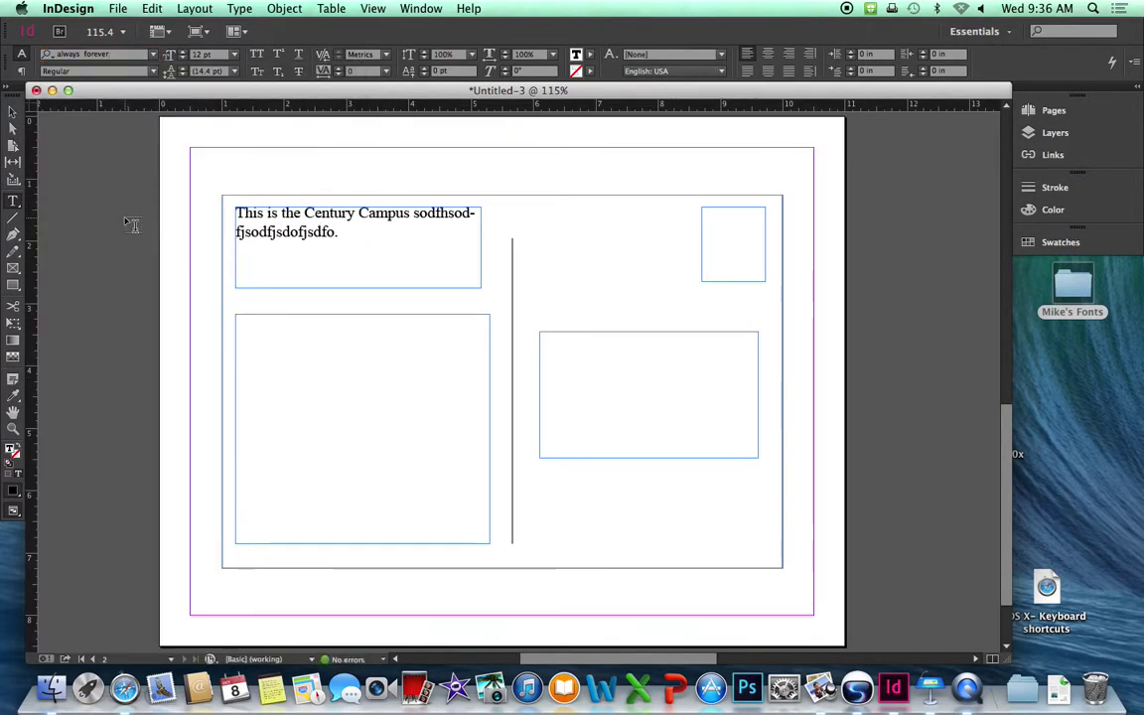
click(235, 55)
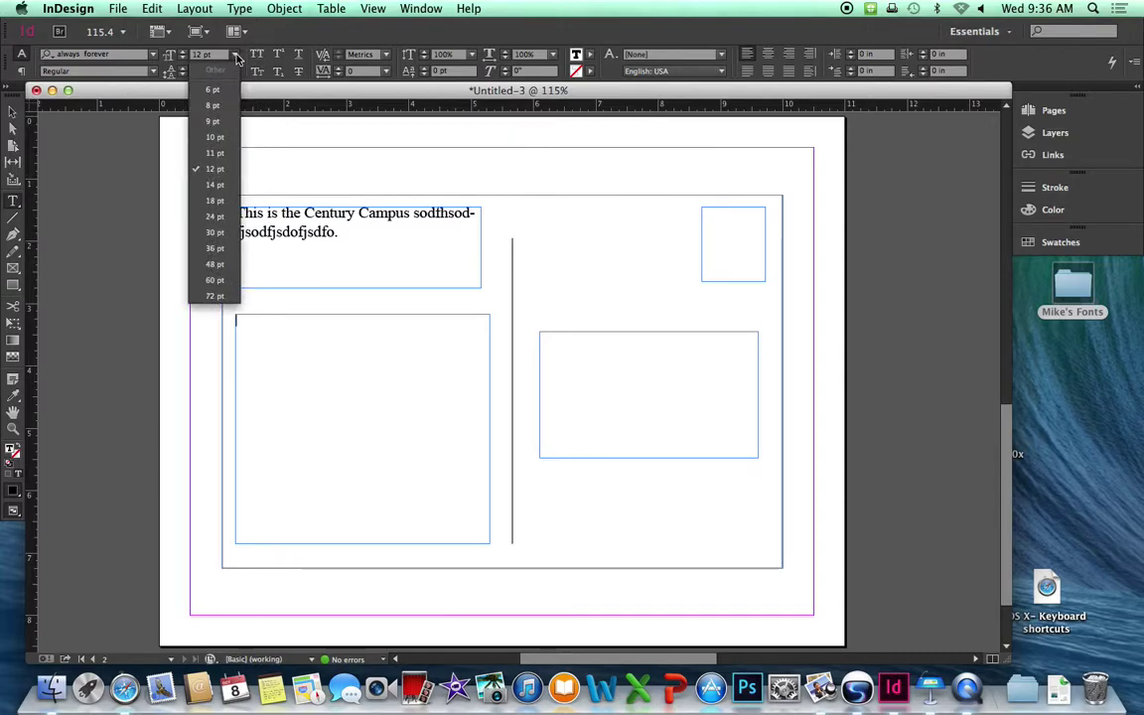
click(214, 235)
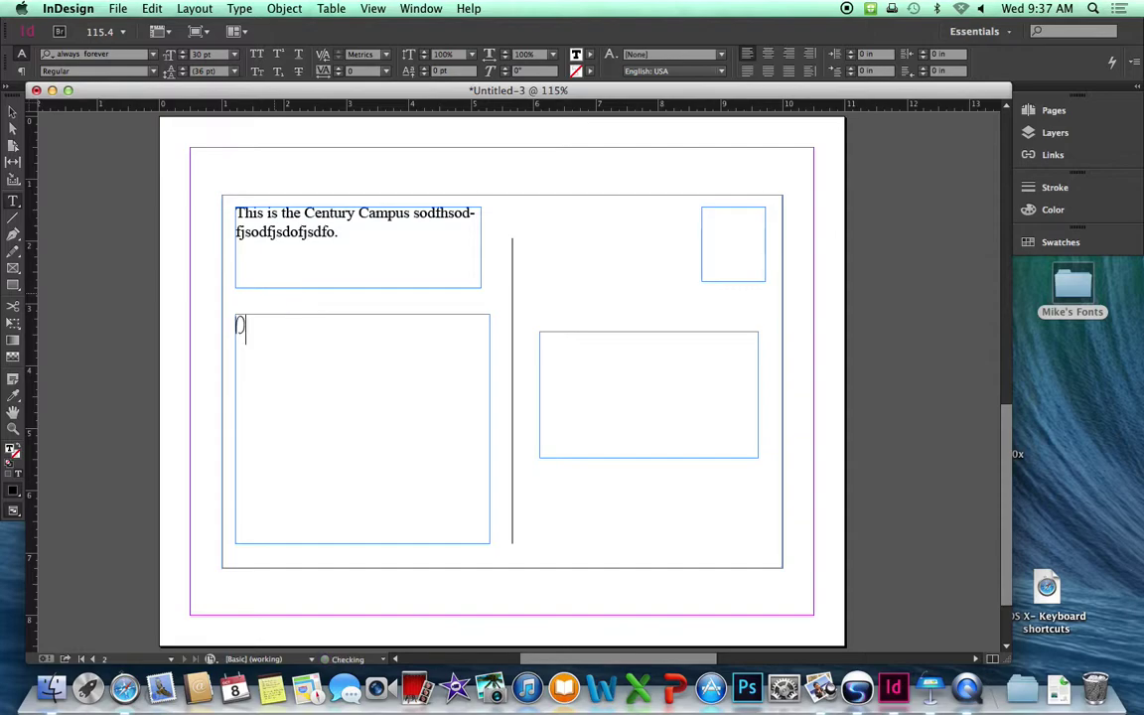
Type 'Dear Mom,' and 'Send Money, please' on separate lines, then the sender's signature.
text(Dear)
key(BackSpace)
text(Mom,)
key(Return)
text(S)
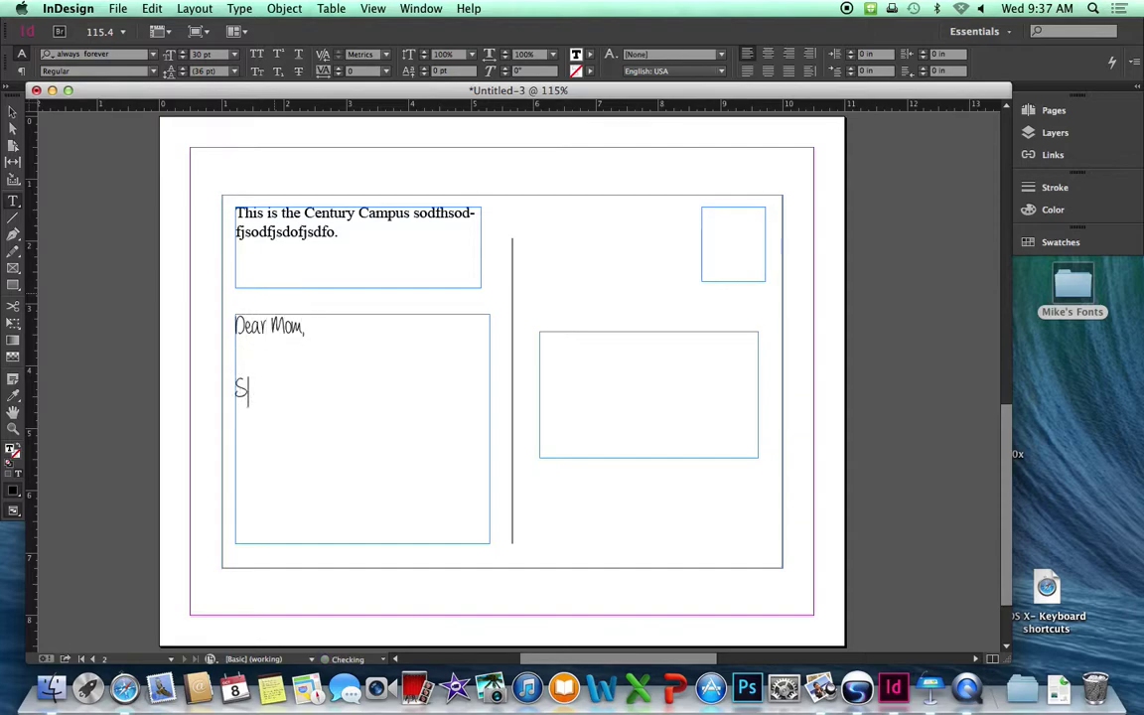
text(end Money)
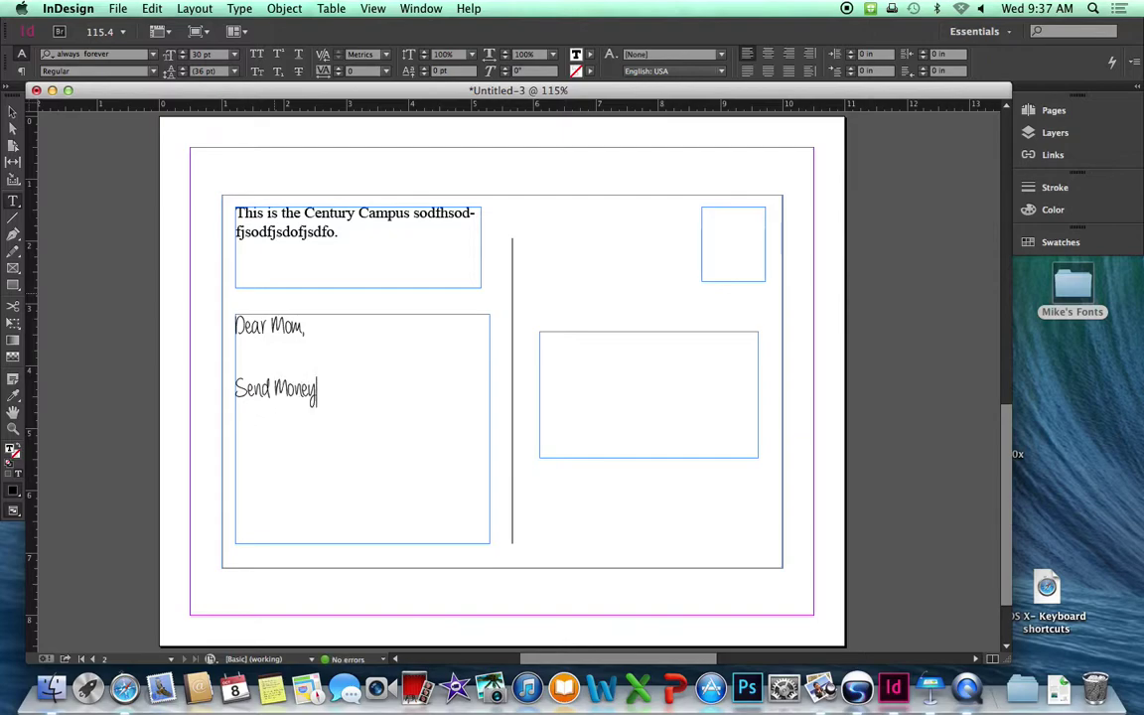
text(, please)
key(BackSpace)
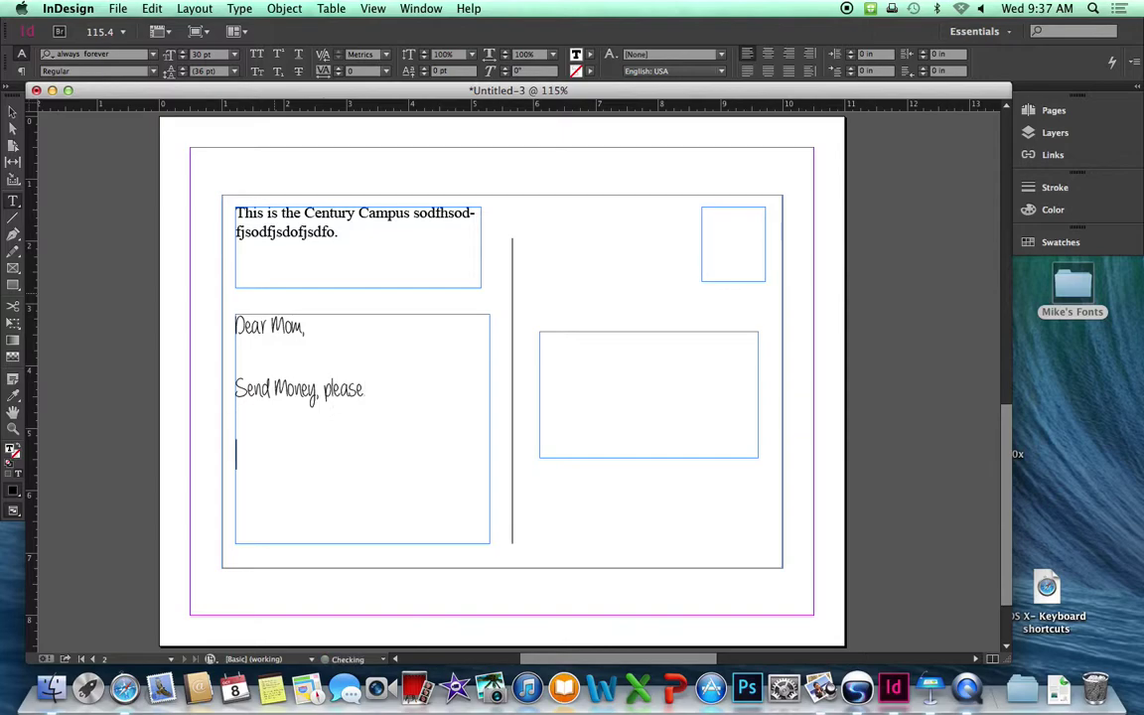
text(Mike)
Set the right-hand address frame's type to always forever at 30 pt.
click(635, 348)
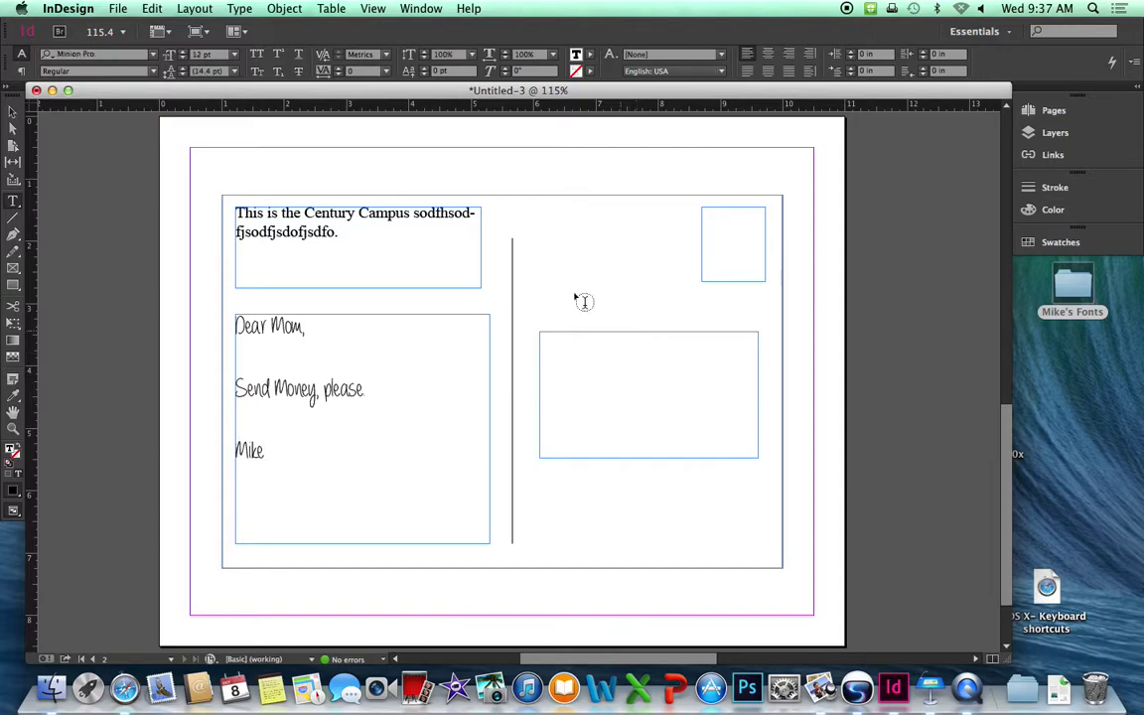
click(154, 61)
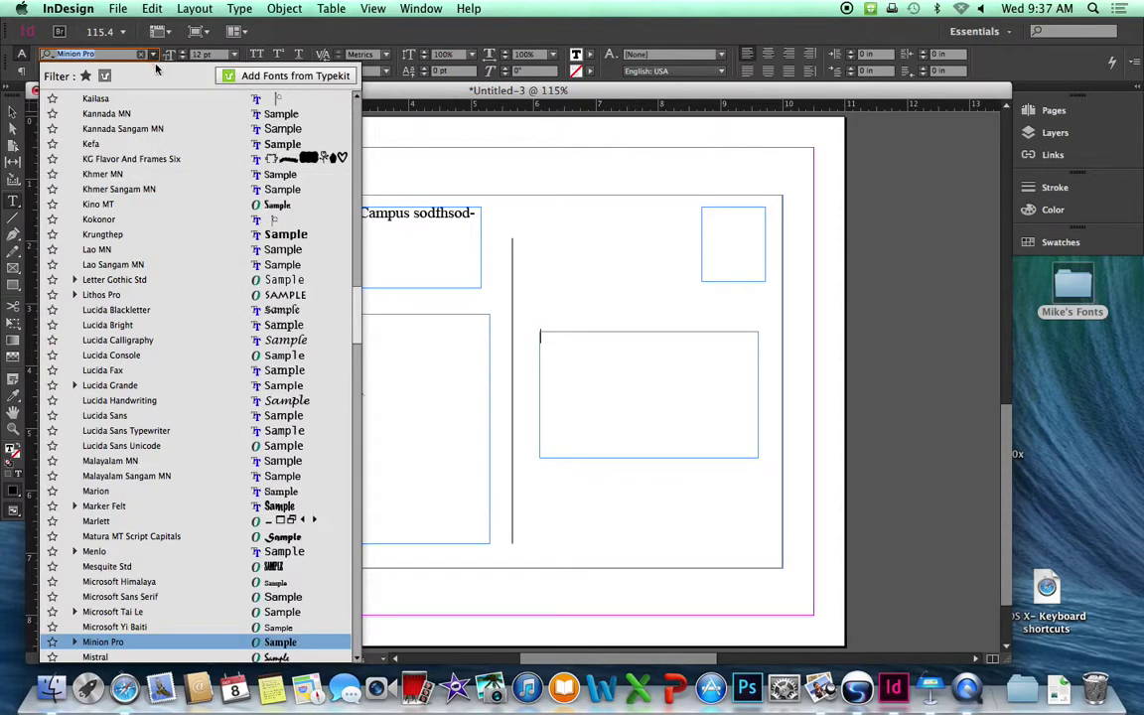
drag(358, 312, 355, 94)
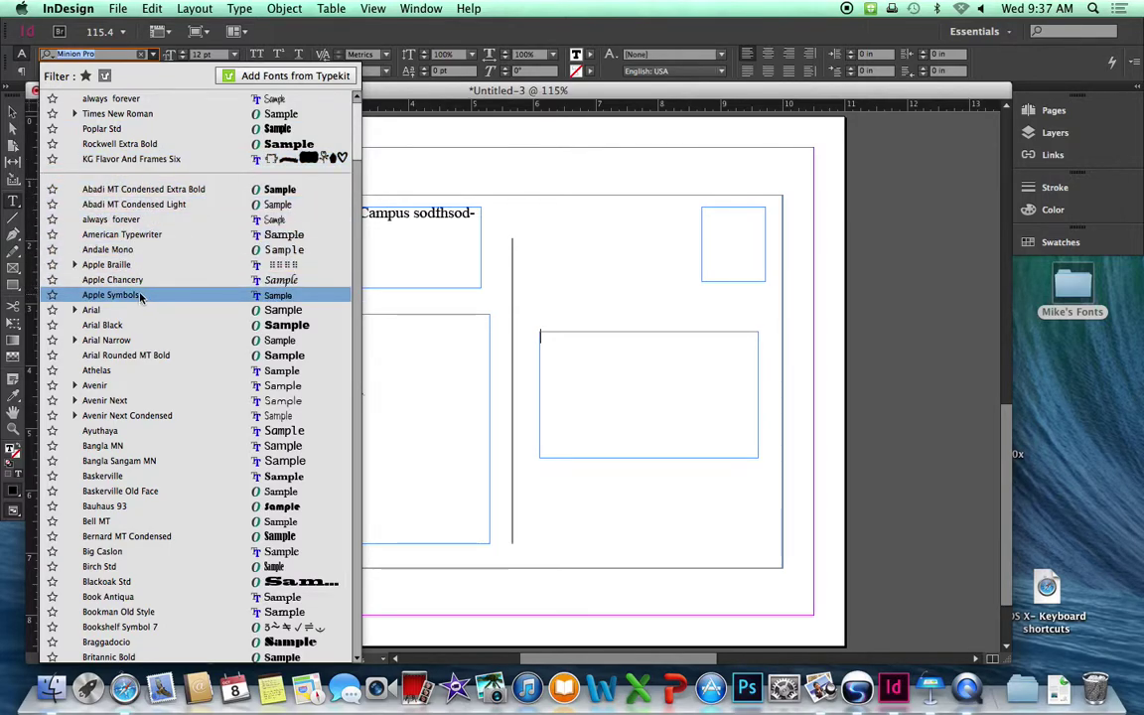
click(124, 219)
click(554, 340)
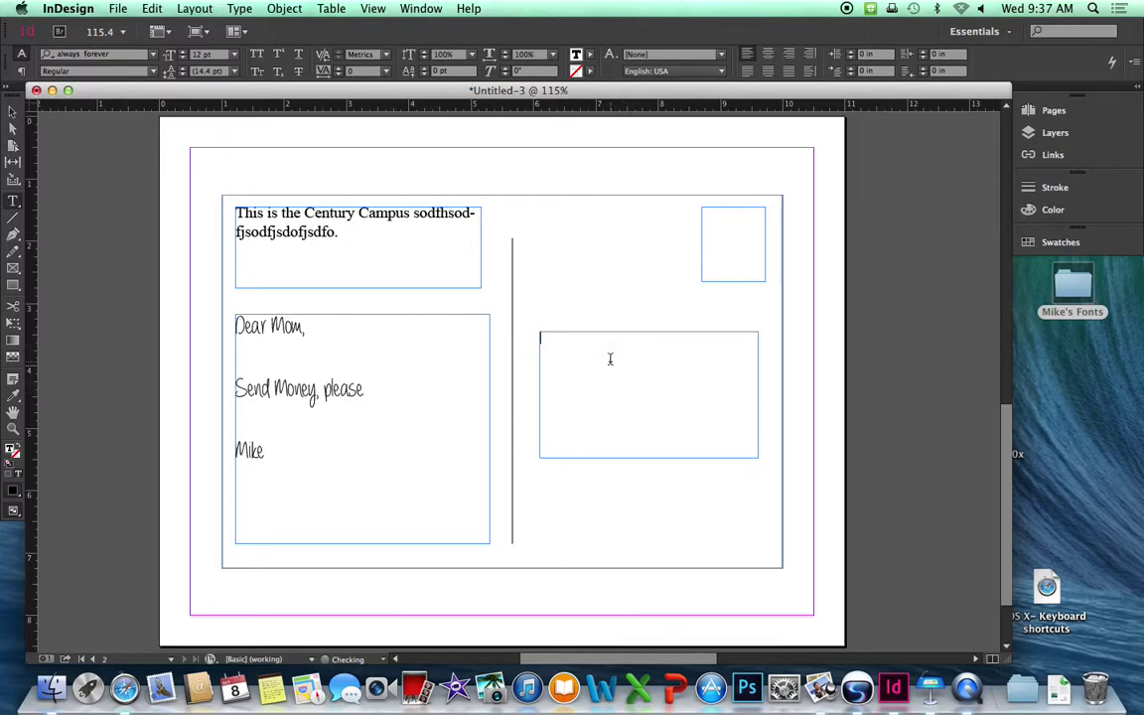
click(234, 56)
click(226, 233)
Type the three-line recipient address and centre-align it.
text(Mom Eddy)
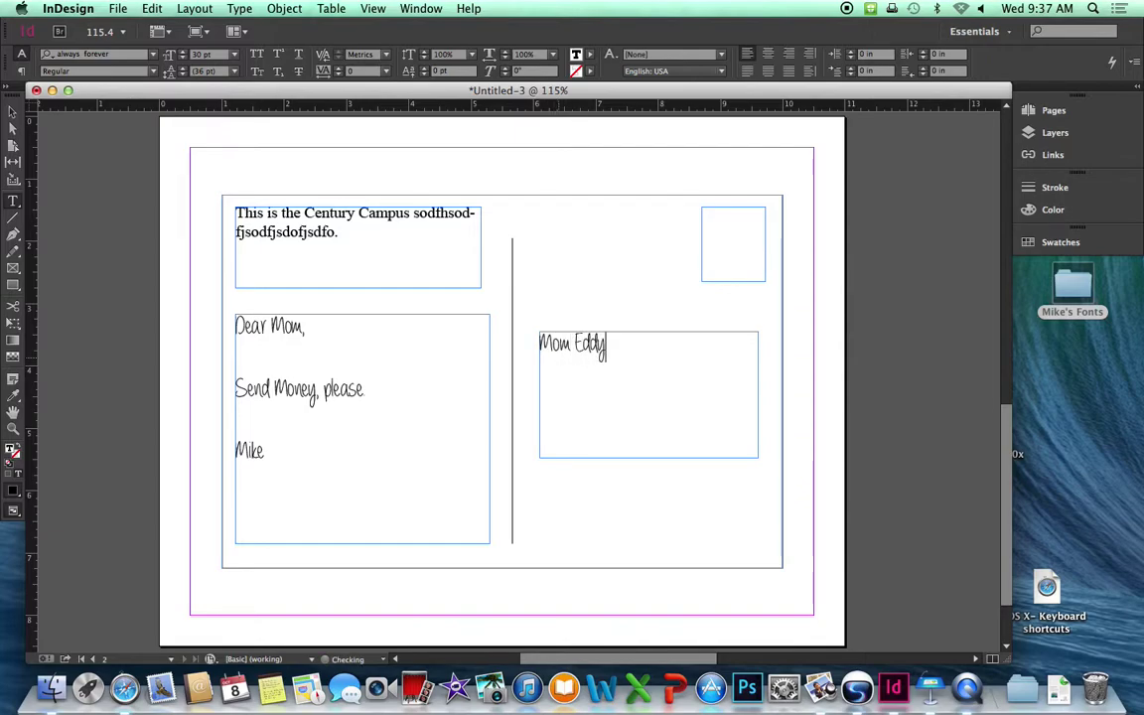
key(Return)
text(Home,)
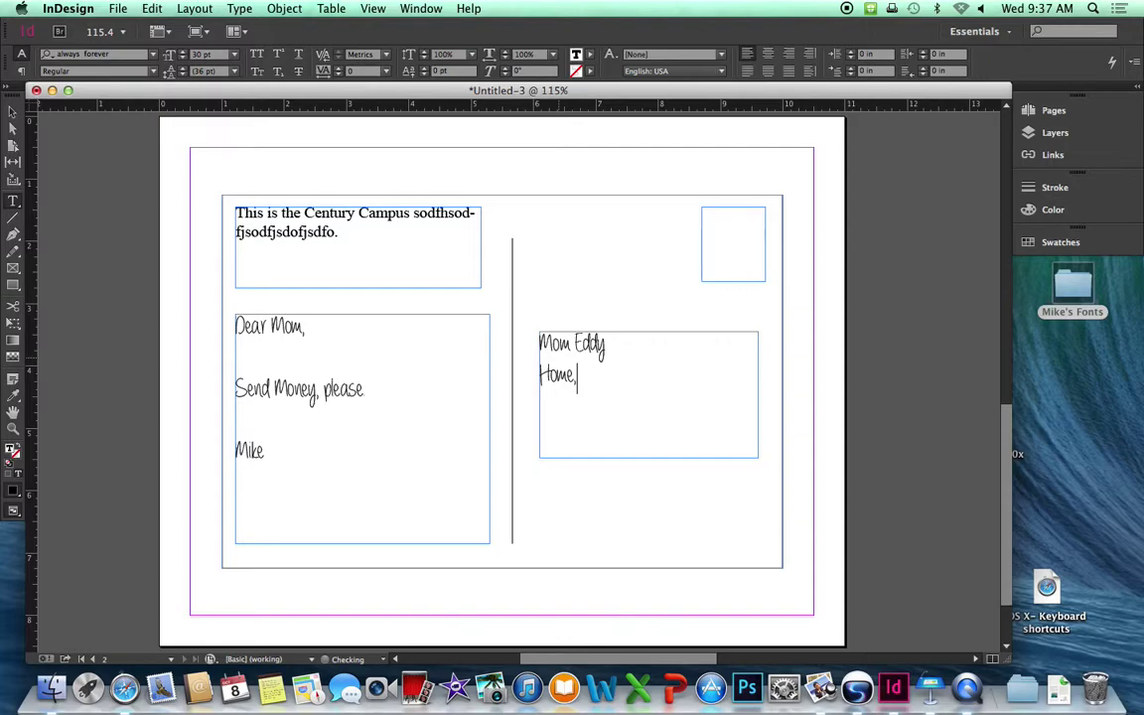
key(Return)
text(Hudson MI 5)
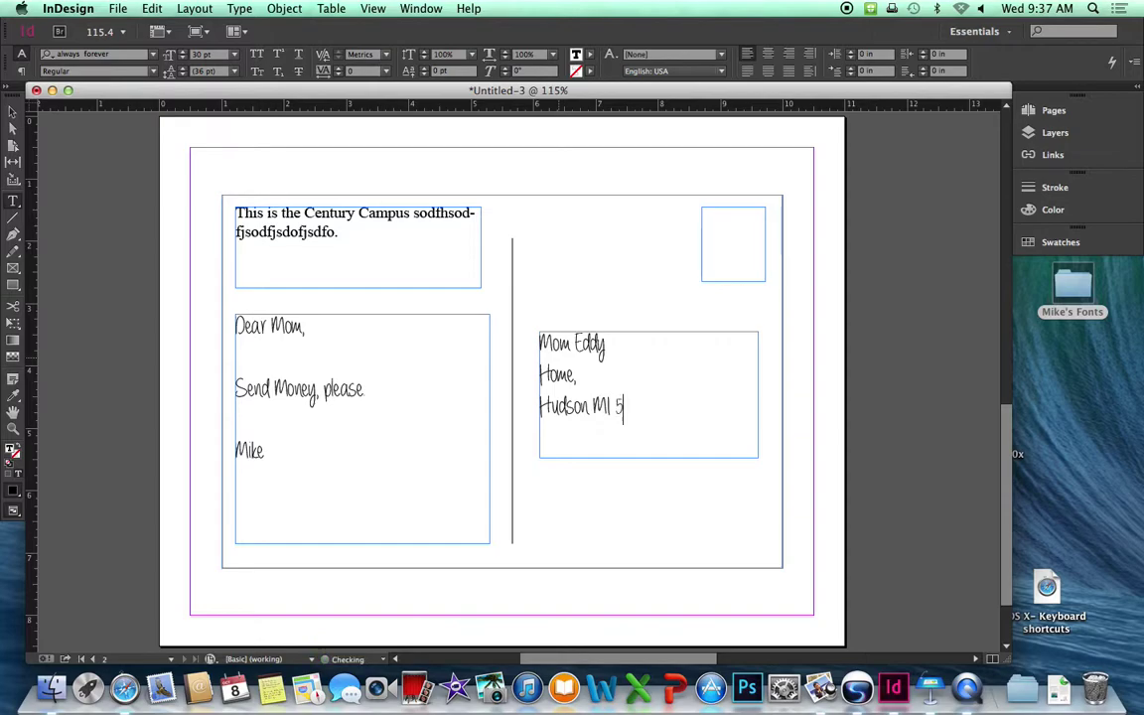
text(5111)
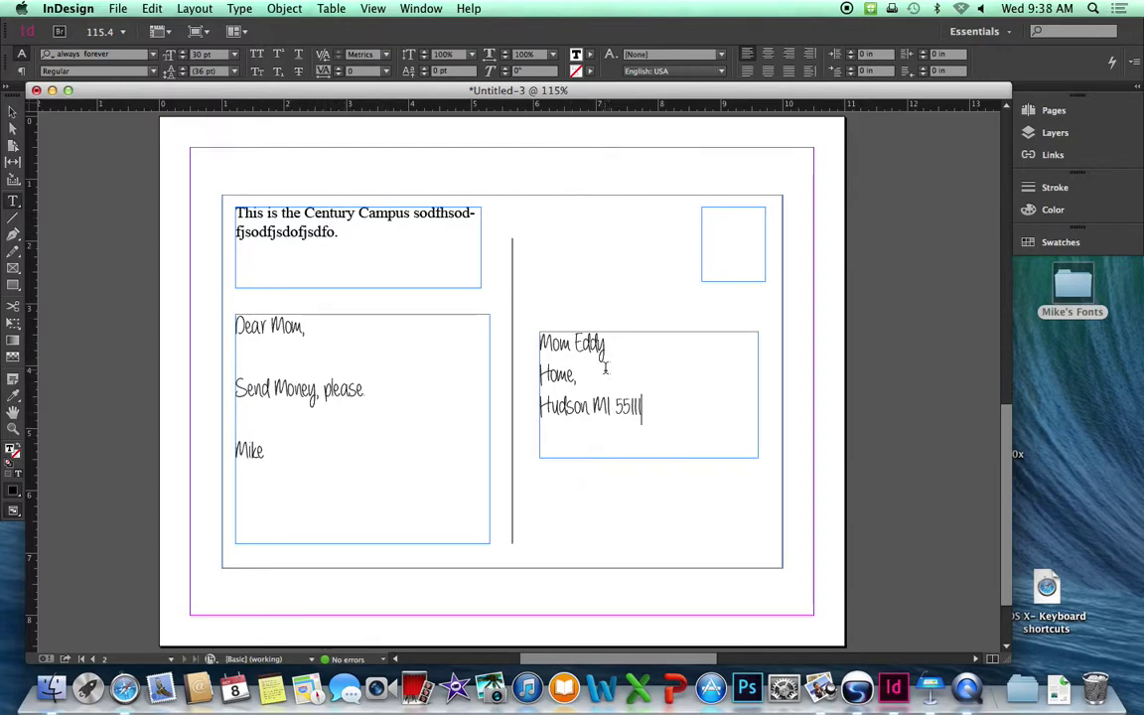
drag(647, 407, 518, 334)
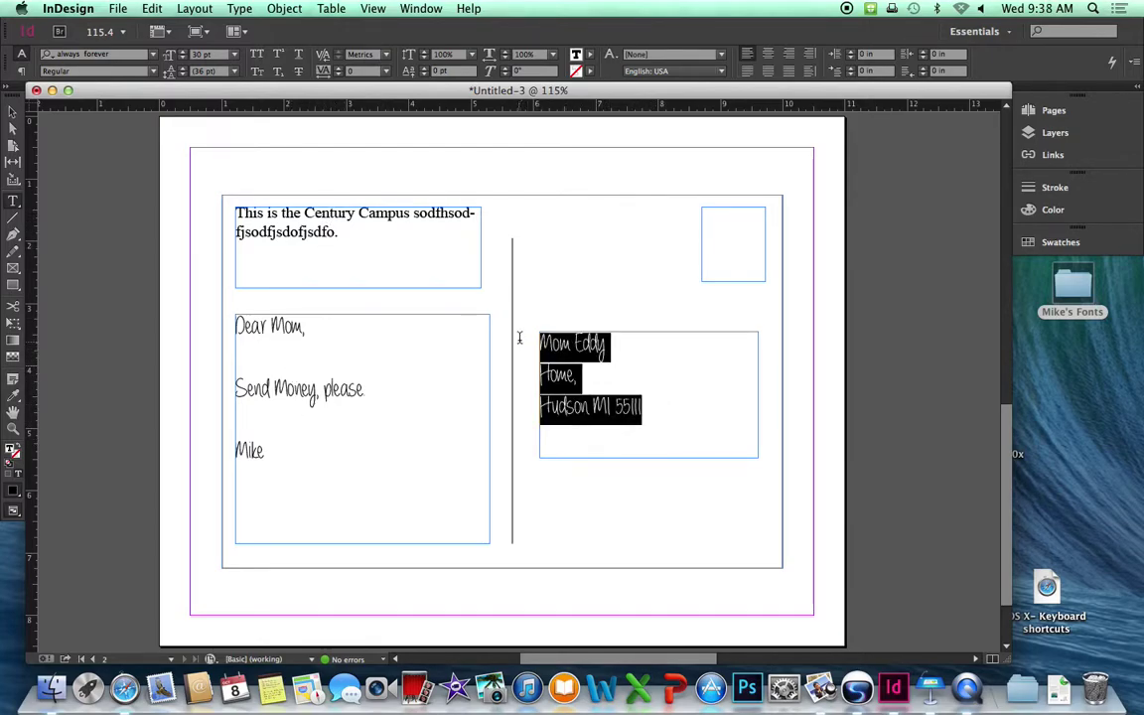
click(768, 54)
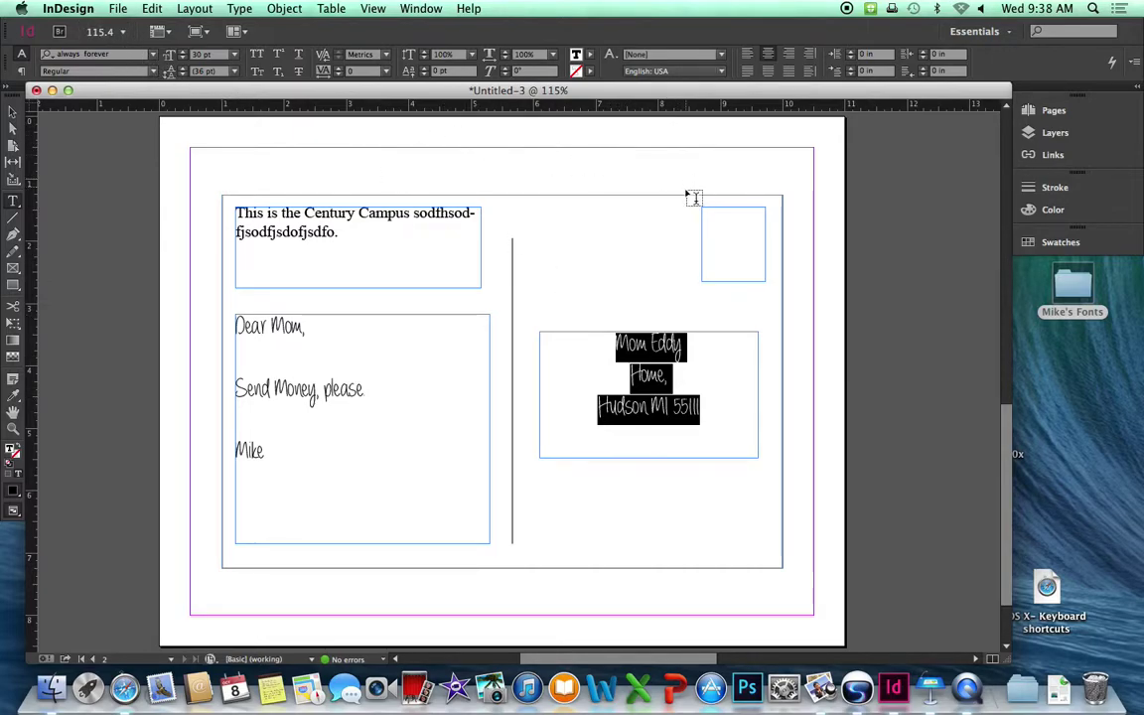
Set the stamp frame's type to Webdings at 30 pt.
click(721, 220)
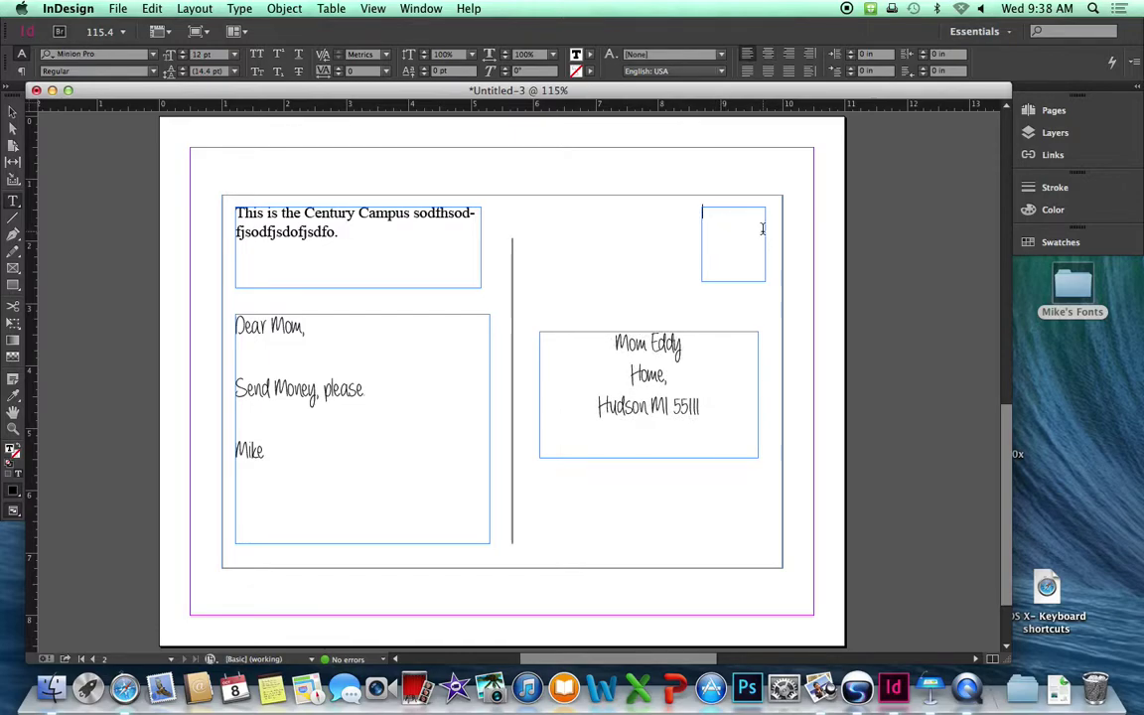
click(235, 57)
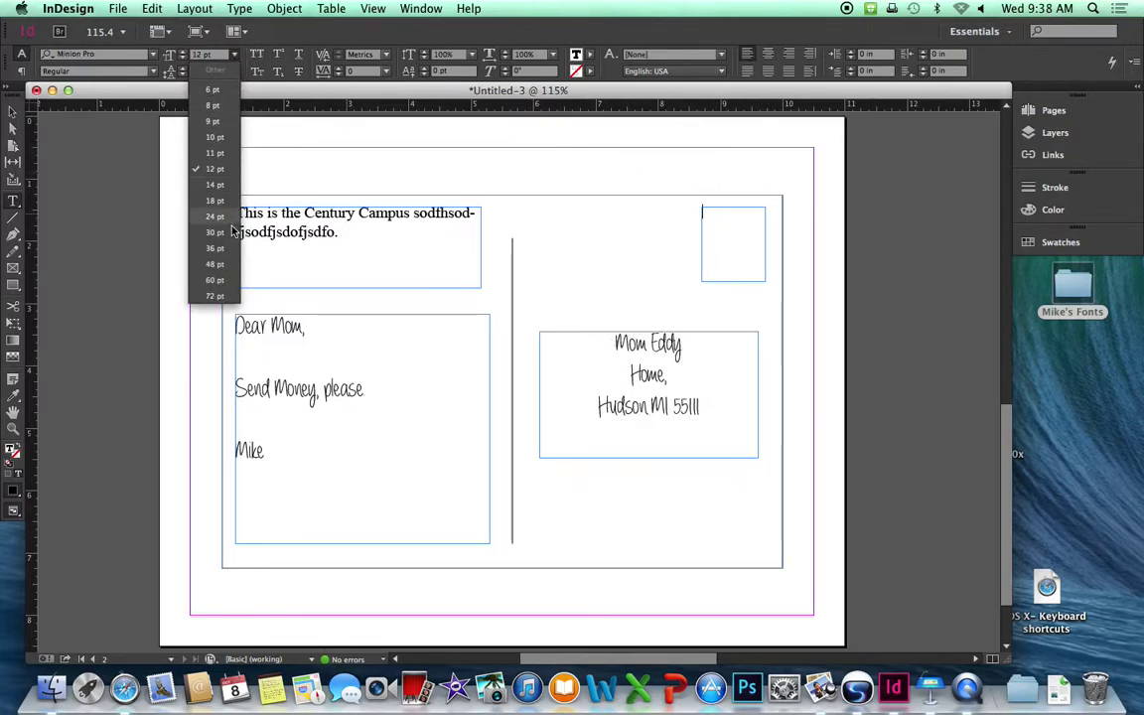
click(194, 206)
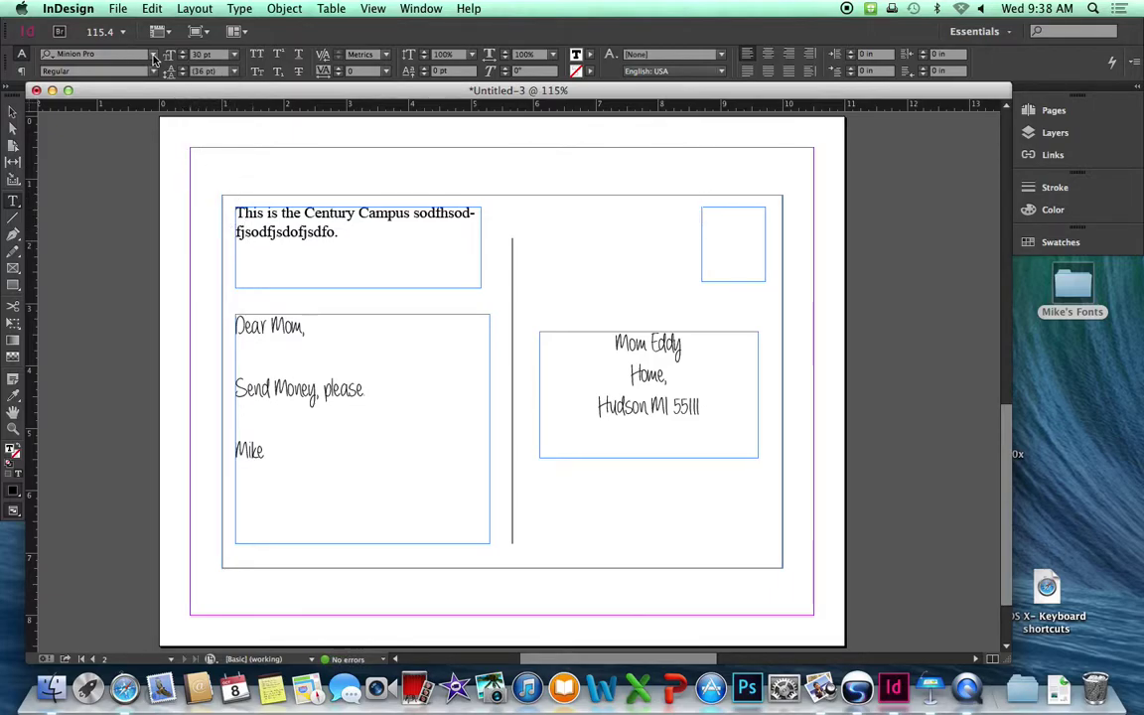
click(152, 53)
scroll(168, 455, down, 20)
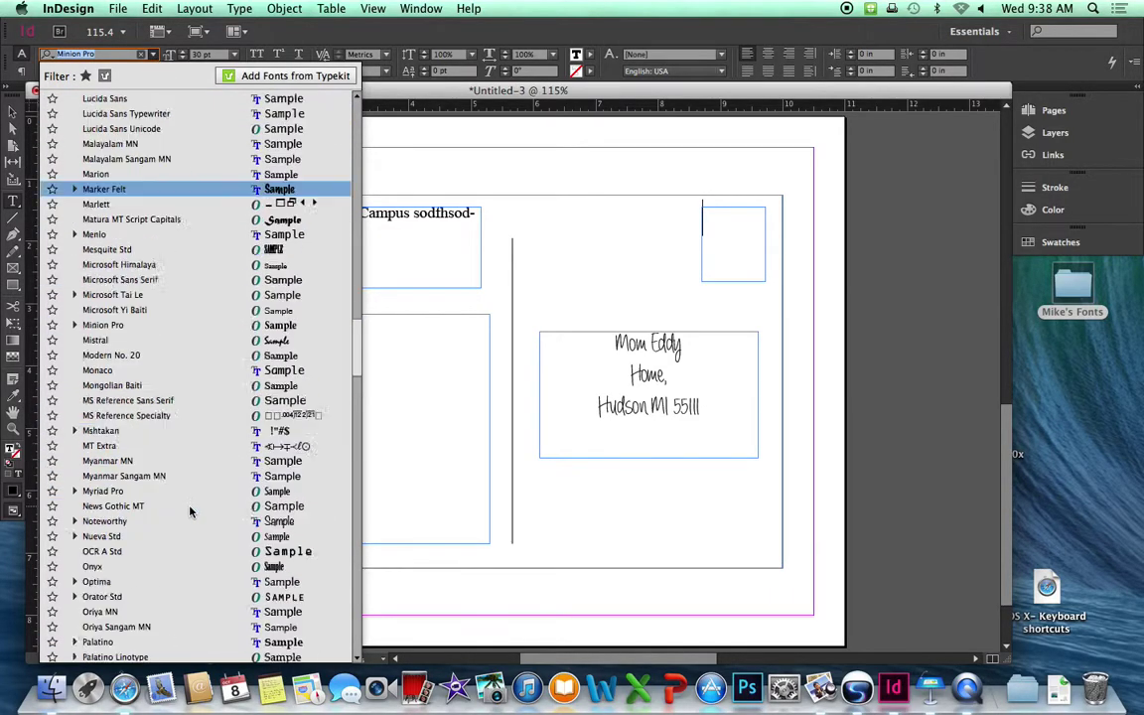
scroll(192, 508, down, 5)
scroll(193, 509, up, 20)
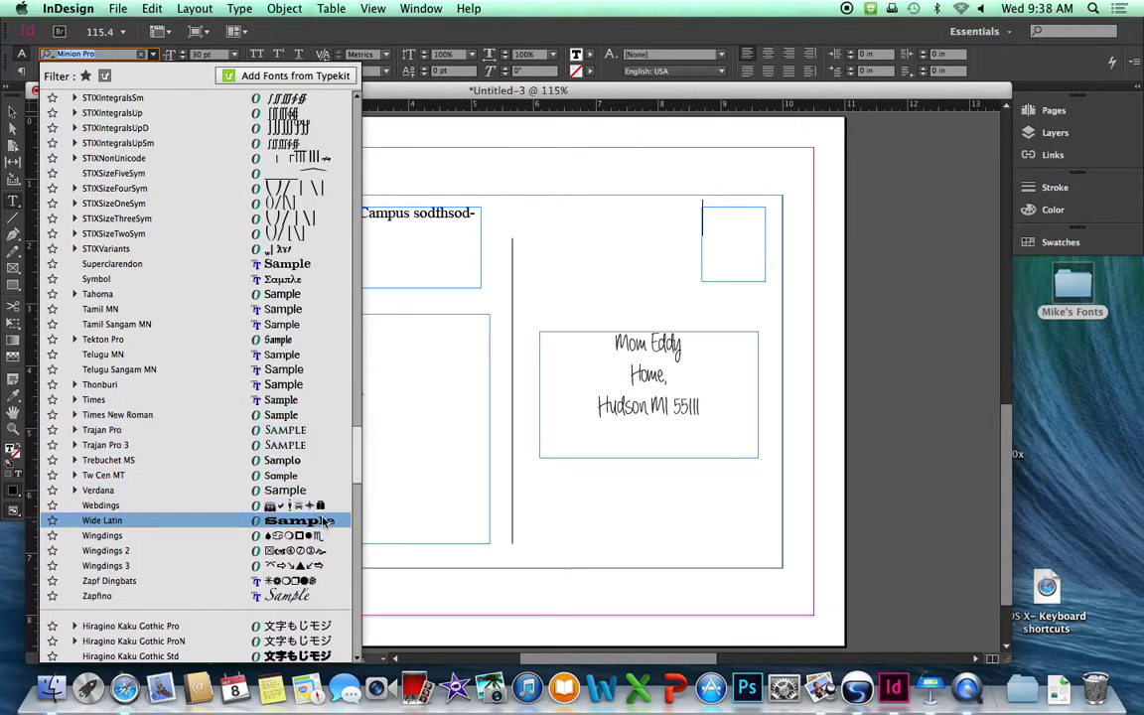
scroll(298, 467, down, 6)
scroll(326, 454, up, 6)
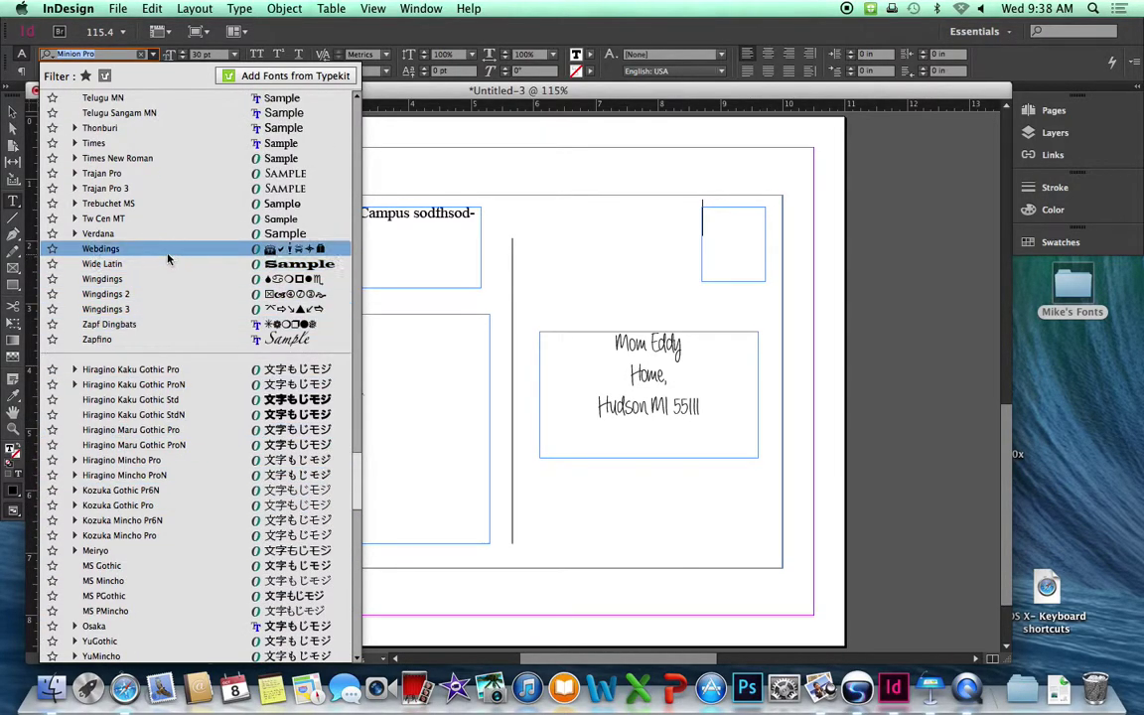
click(170, 250)
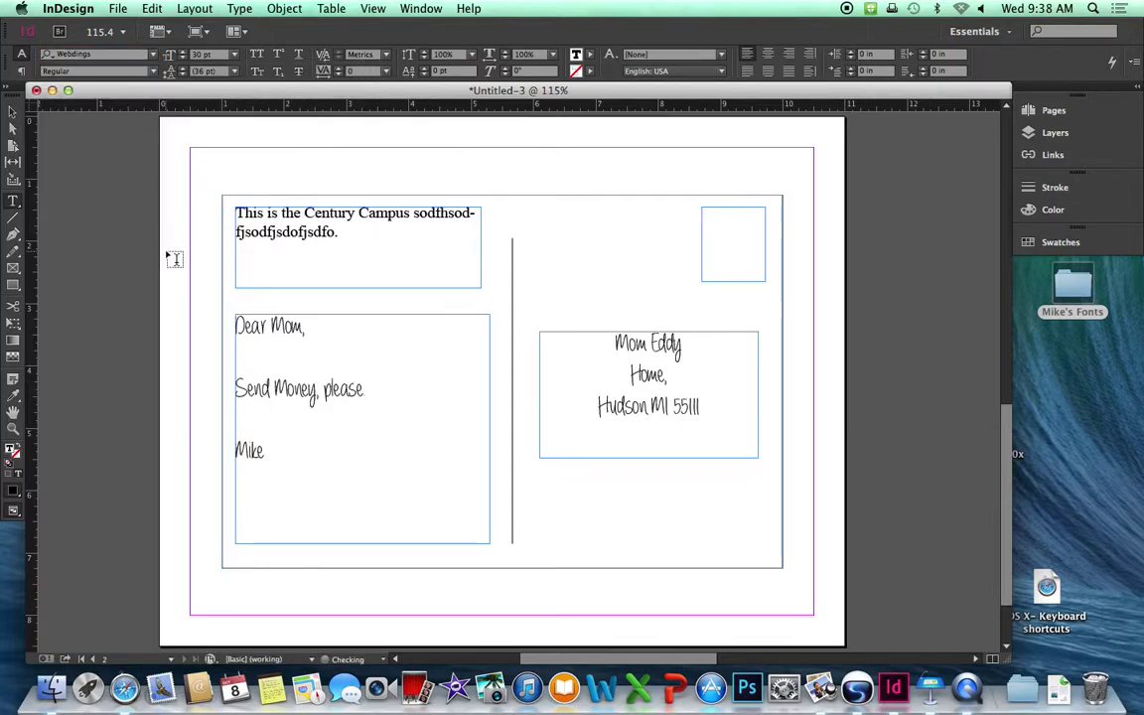
Try Webdings letters a through e until the gift-box dingbat appears.
click(737, 221)
text(a)
text(b)
key(BackSpace)
text(c)
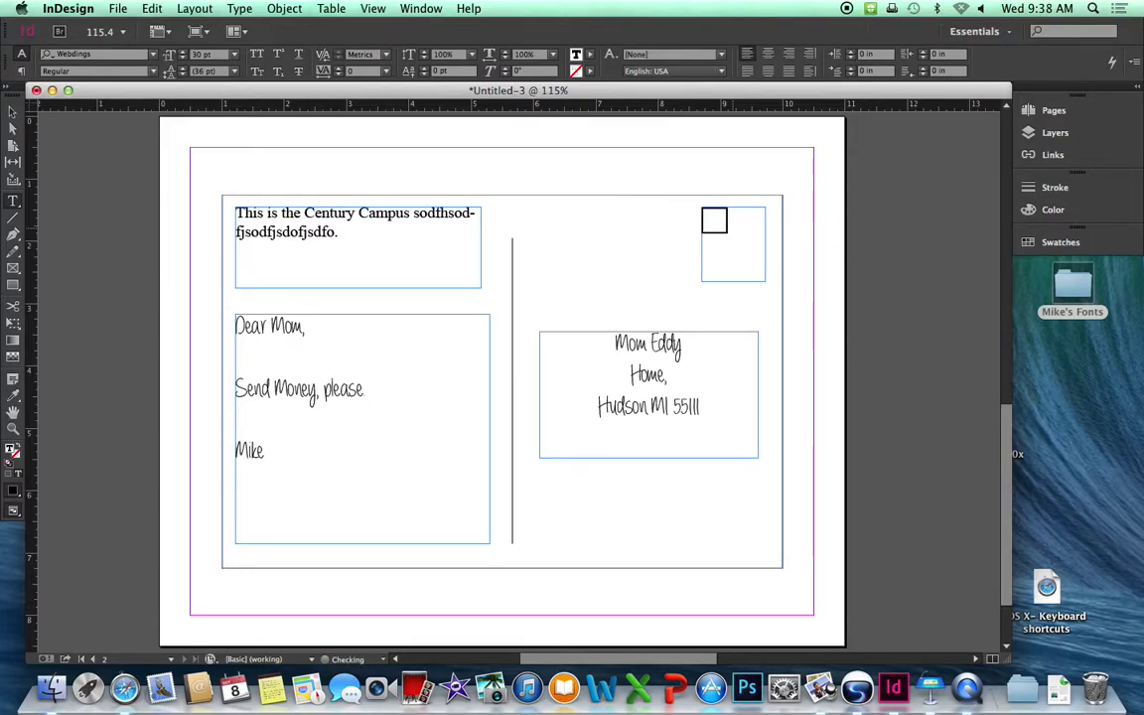
key(BackSpace)
text(d)
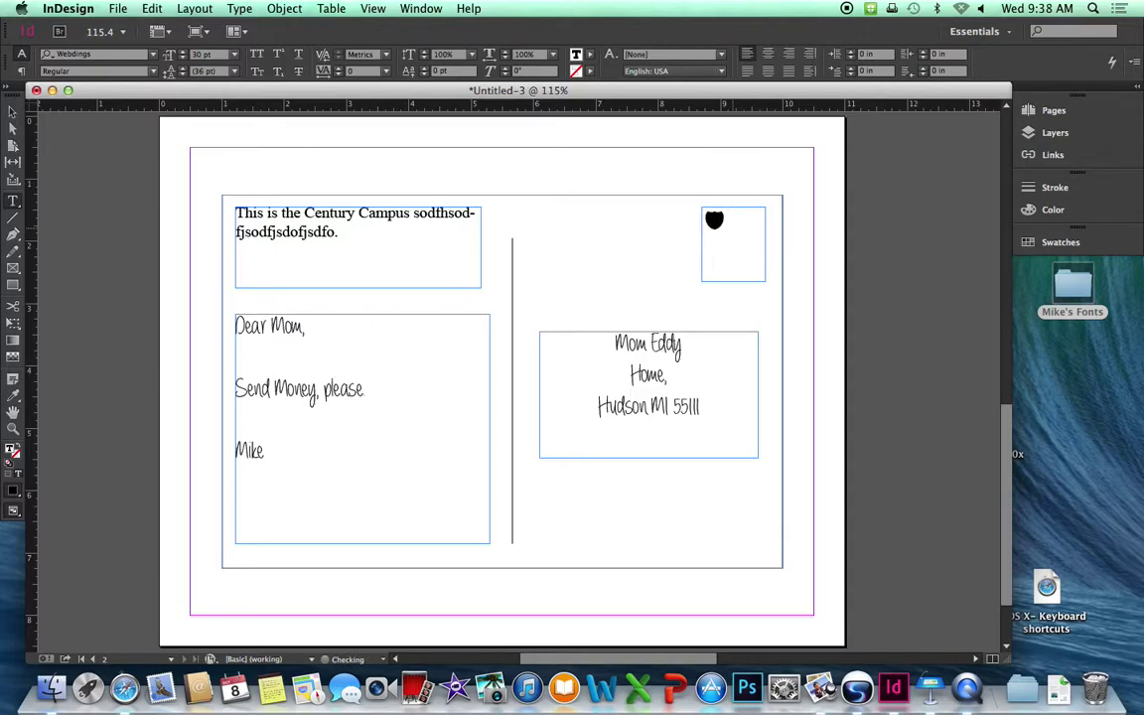
key(BackSpace)
text(e)
Enlarge the gift-box dingbat to 72 pt so it fills the frame.
drag(737, 227, 692, 219)
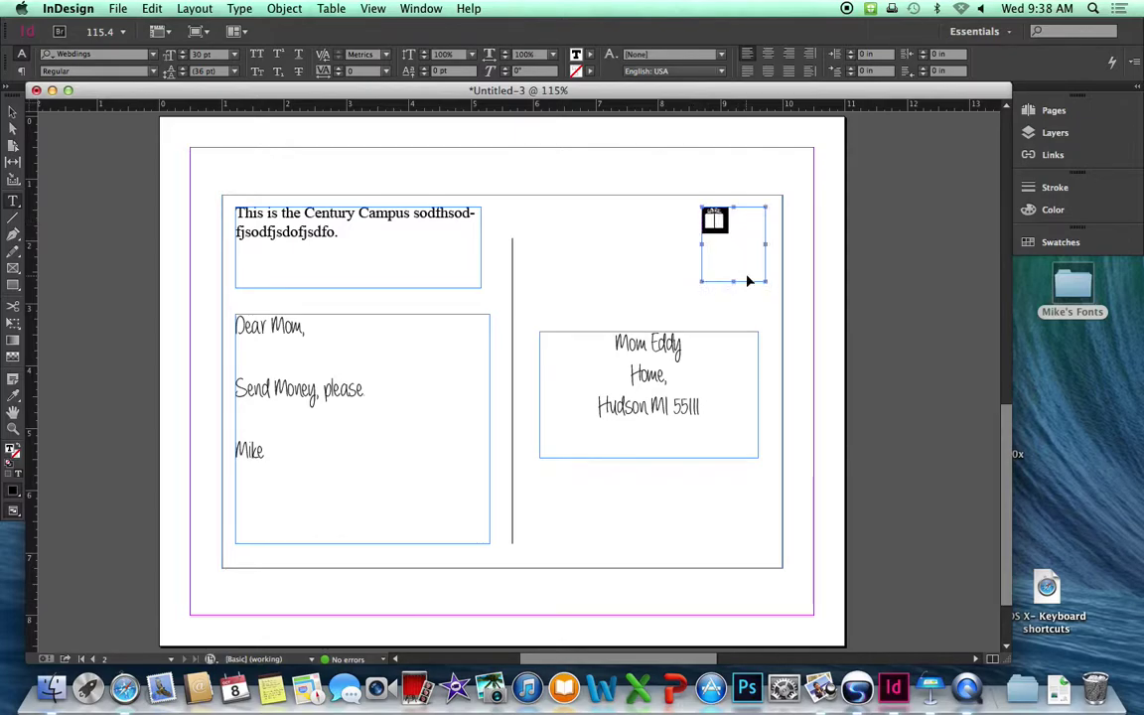
key(super+shift+period)
key(super+shift+period)
key(super+shift+period)
key(super+shift+period)
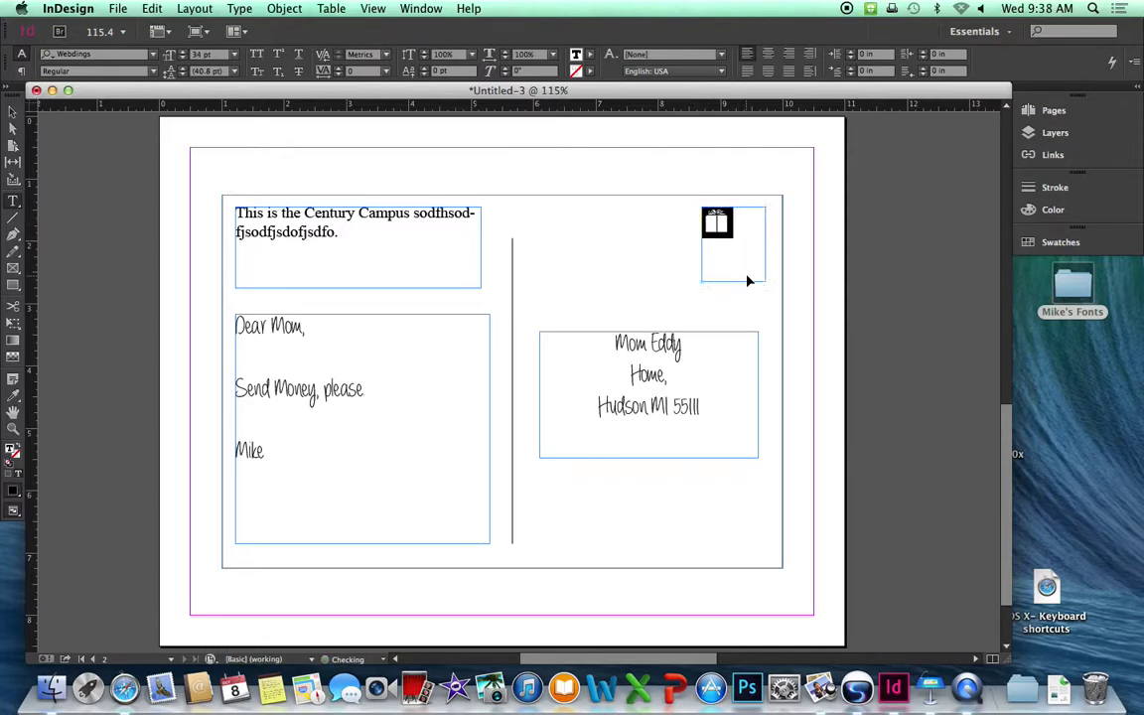
key(super+shift+period)
key(super+shift+period)
key(super+shift+period)
key(super+shift+period)
key(super+shift+period)
key(super+shift+period)
key(super+shift+period)
key(super+shift+period)
key(super+shift+period)
key(super+shift+period)
key(super+shift+period)
key(super+shift+period)
key(super+shift+period)
key(super+shift+period)
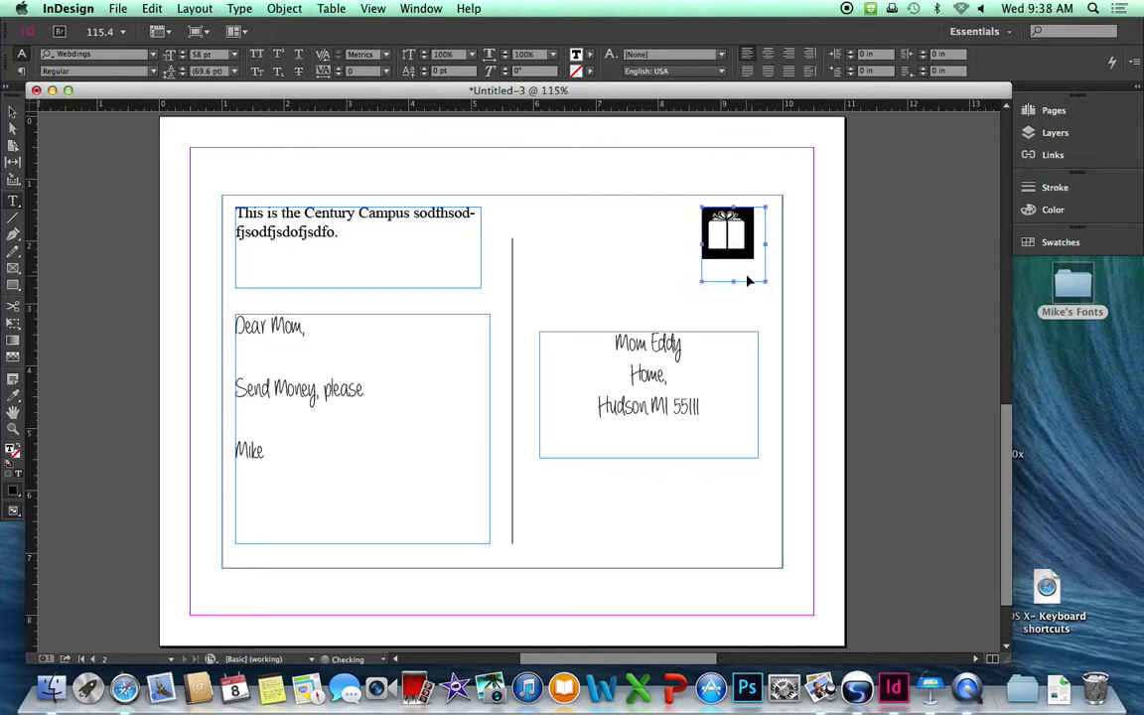
key(super+shift+period)
key(super+shift+period)
key(super+shift+period)
key(super+shift+period)
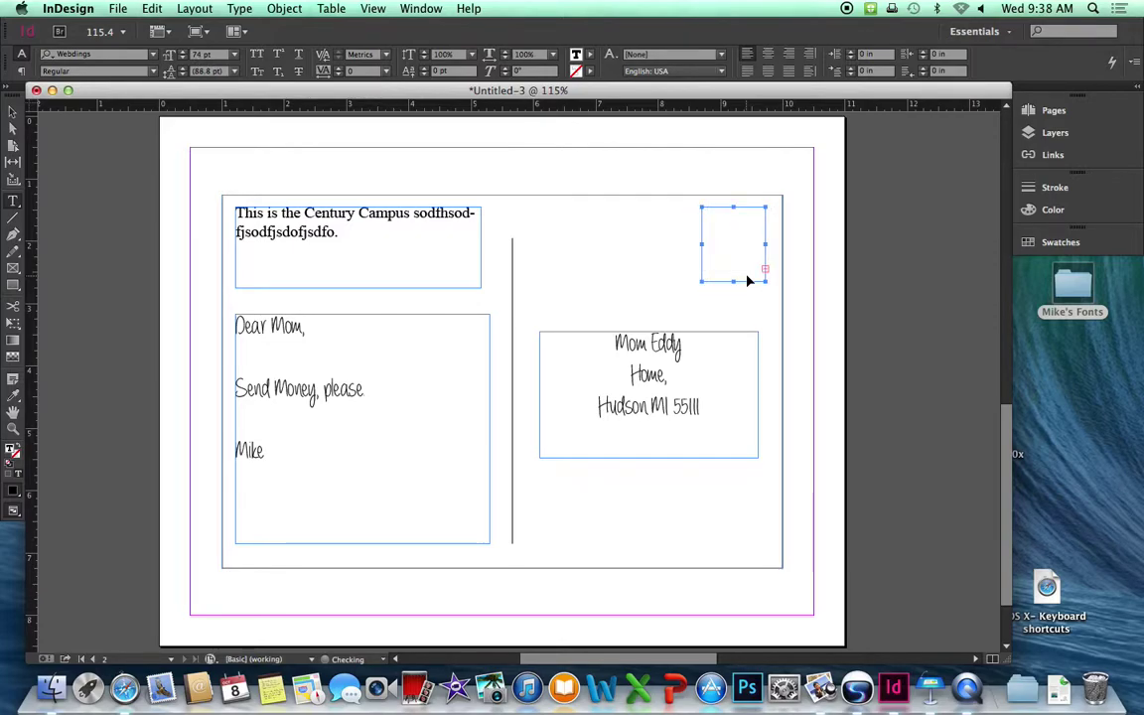
key(super+shift+comma)
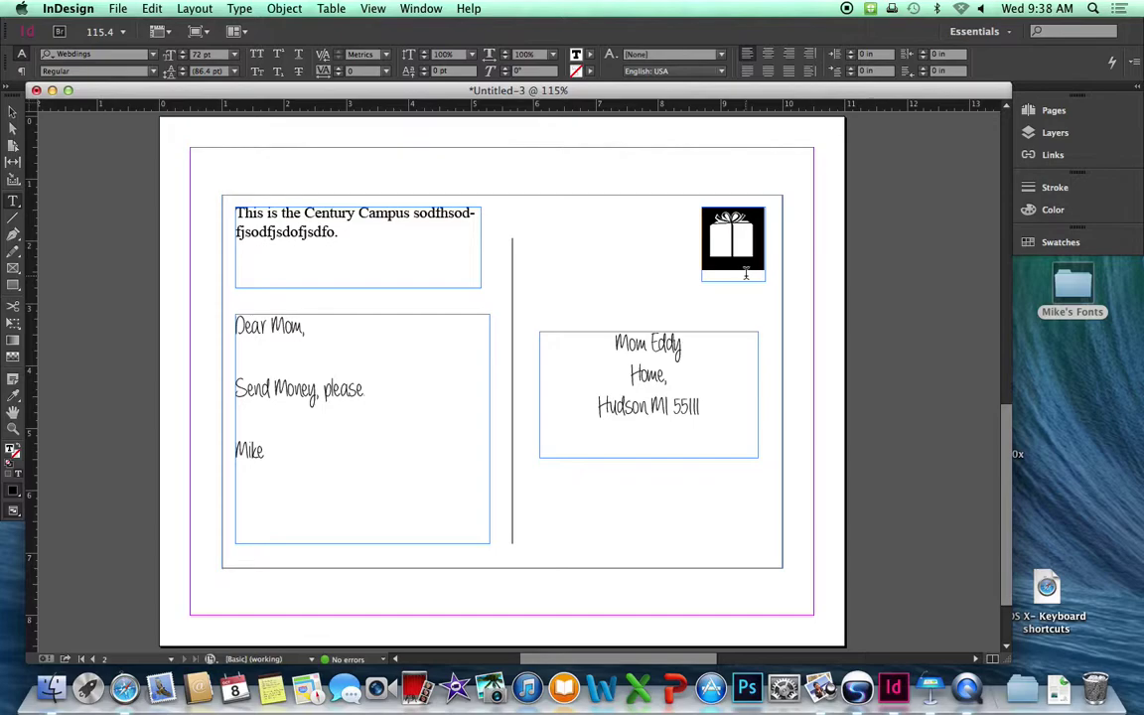
Deselect the stamp and zoom to about 50% so both front and back pages show.
click(904, 265)
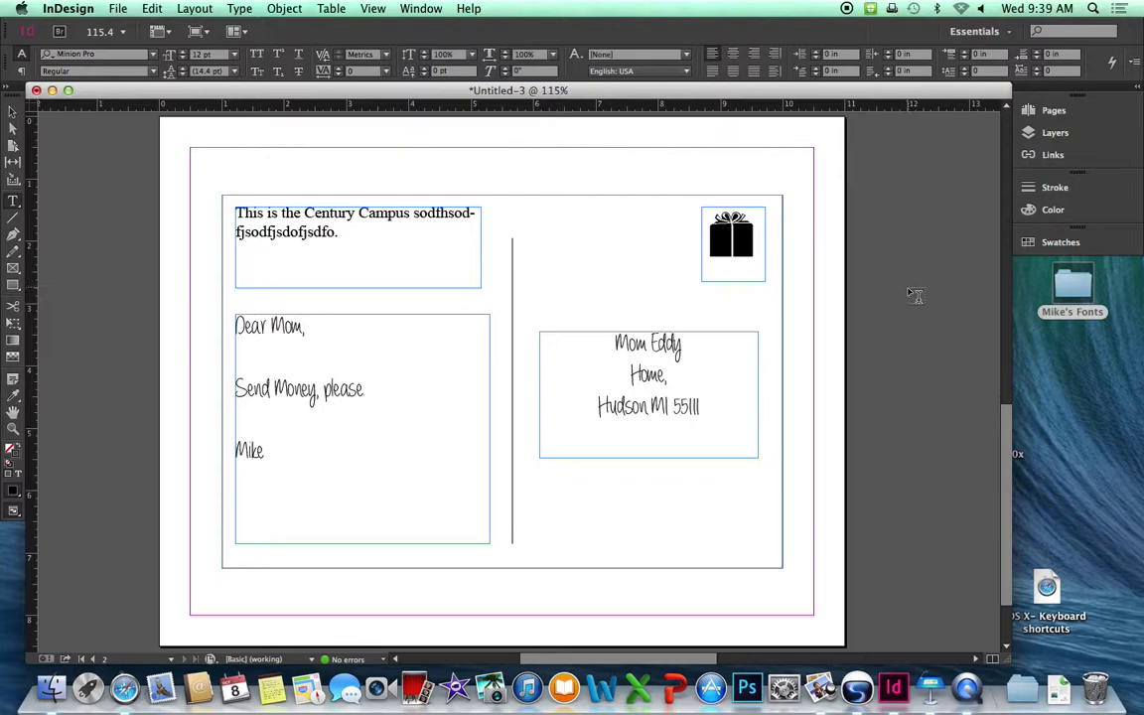
key(super+equal)
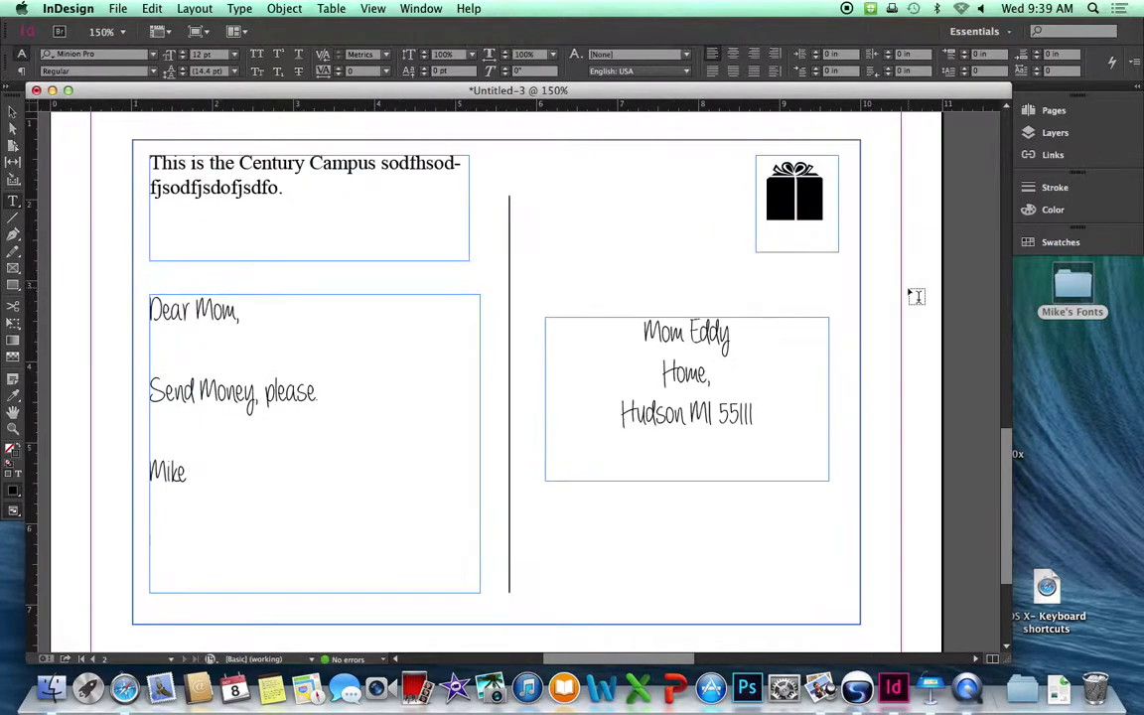
key(super+minus)
key(super+minus)
key(super+minus)
key(super+minus)
key(super+minus)
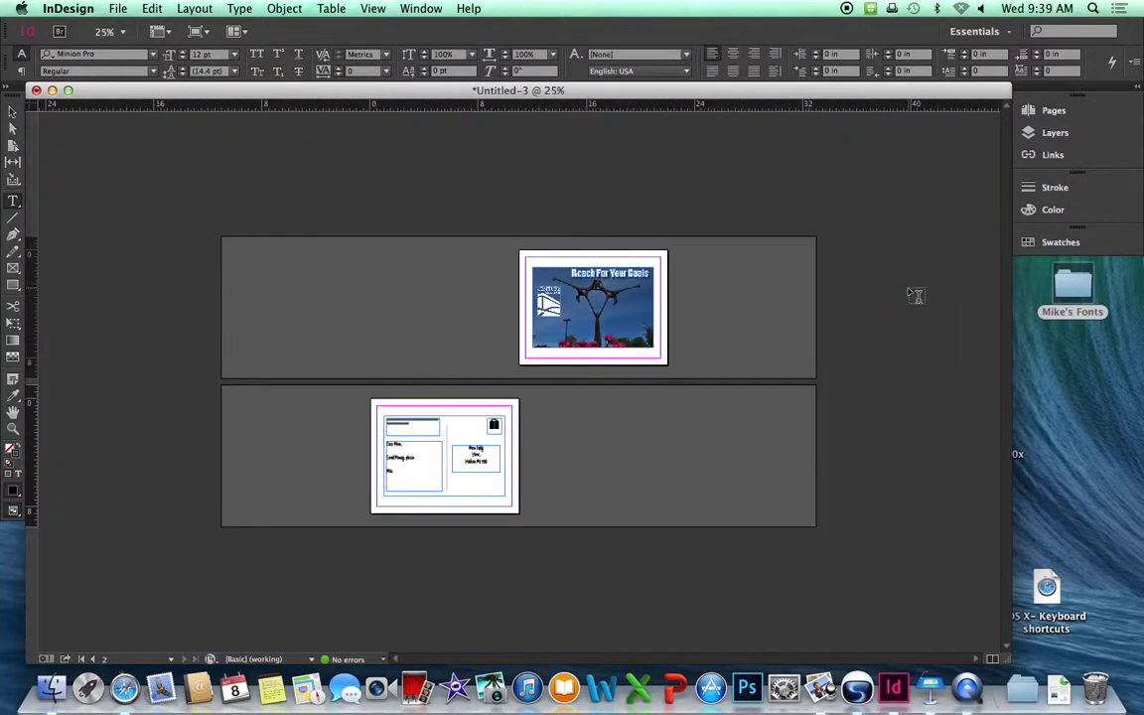
key(super+equal)
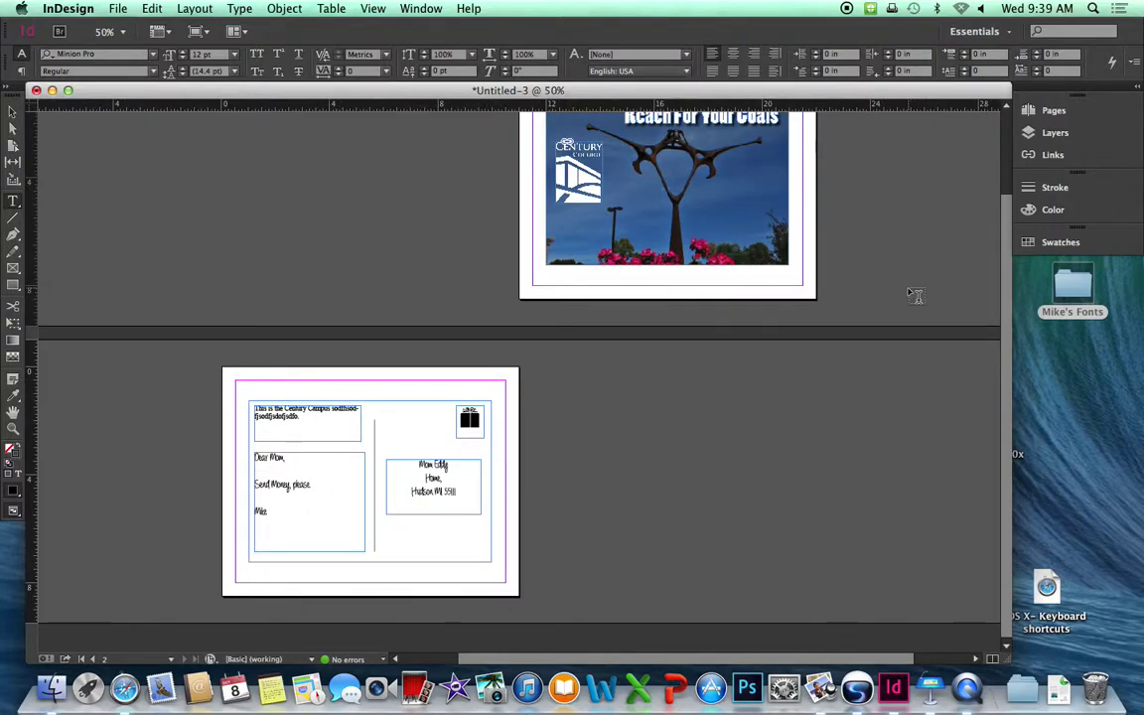
scroll(951, 310, up, 3)
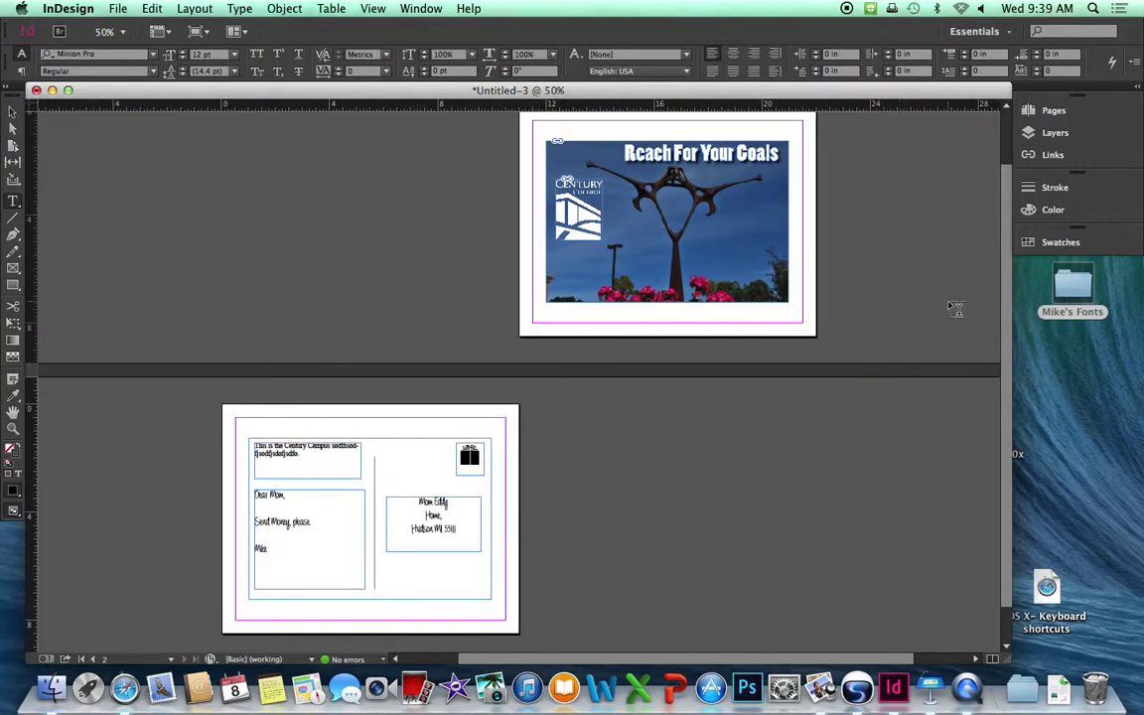